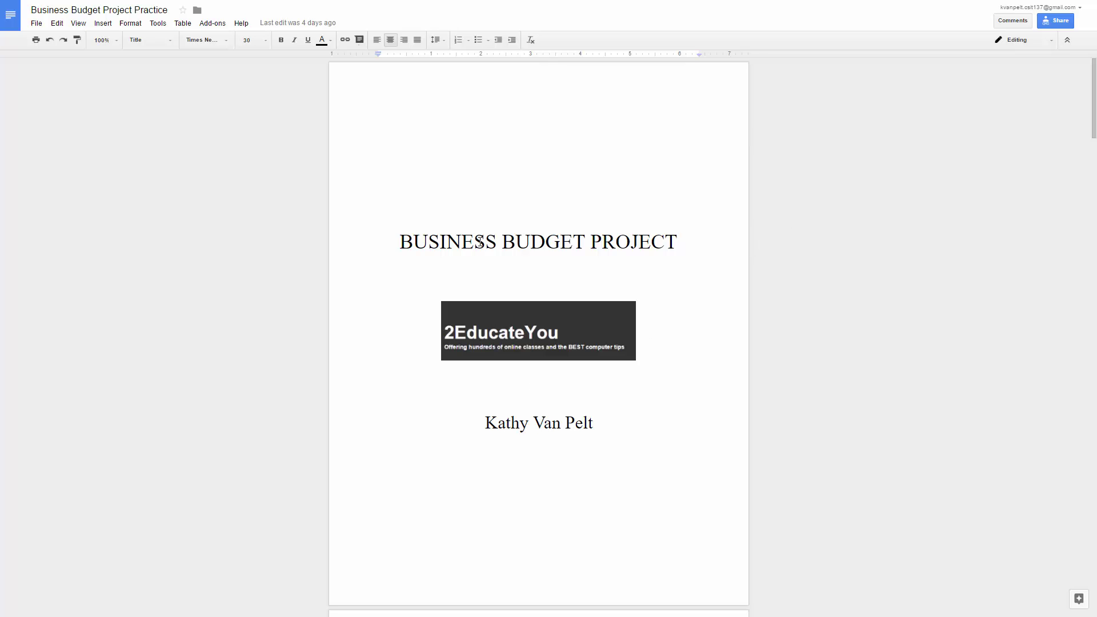
Scroll from the title page through the Table of Contents to the What I Learned heading.
{"action": "left_click", "coordinate": [526, 240]}
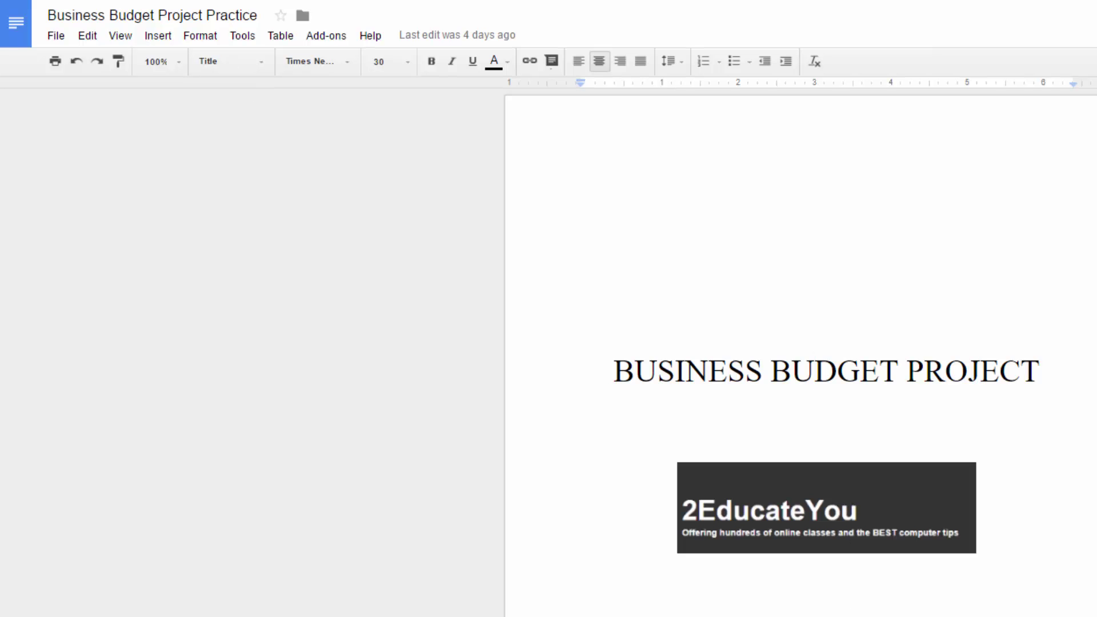
{"action": "scroll", "coordinate": [793, 178], "scroll_direction": "down", "scroll_amount": 10}
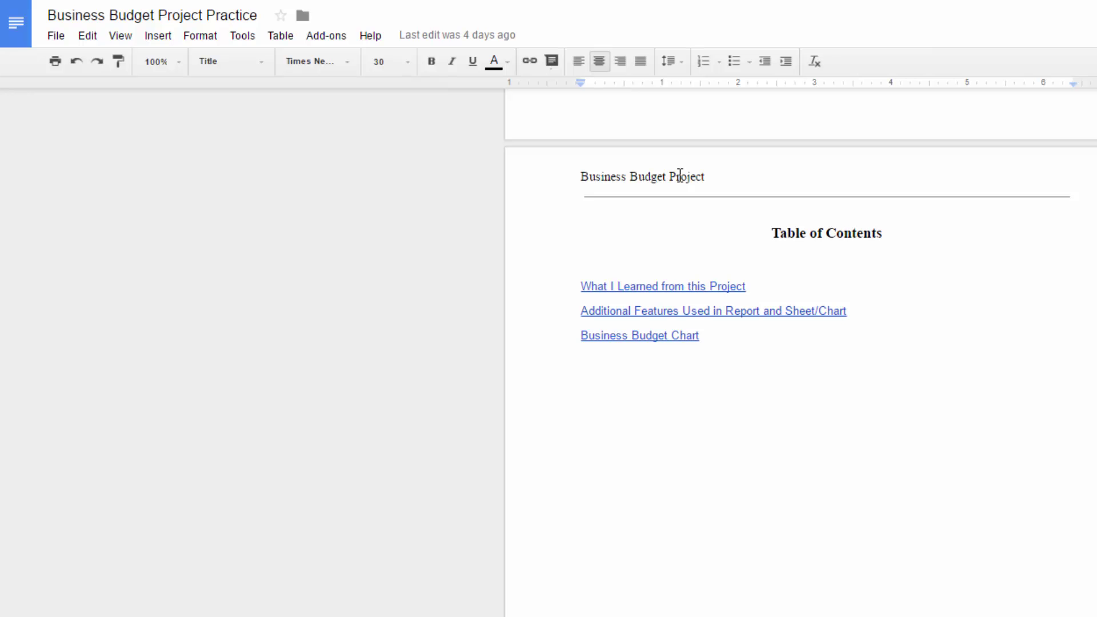
{"action": "left_click_drag", "start_coordinate": [581, 176], "coordinate": [706, 179]}
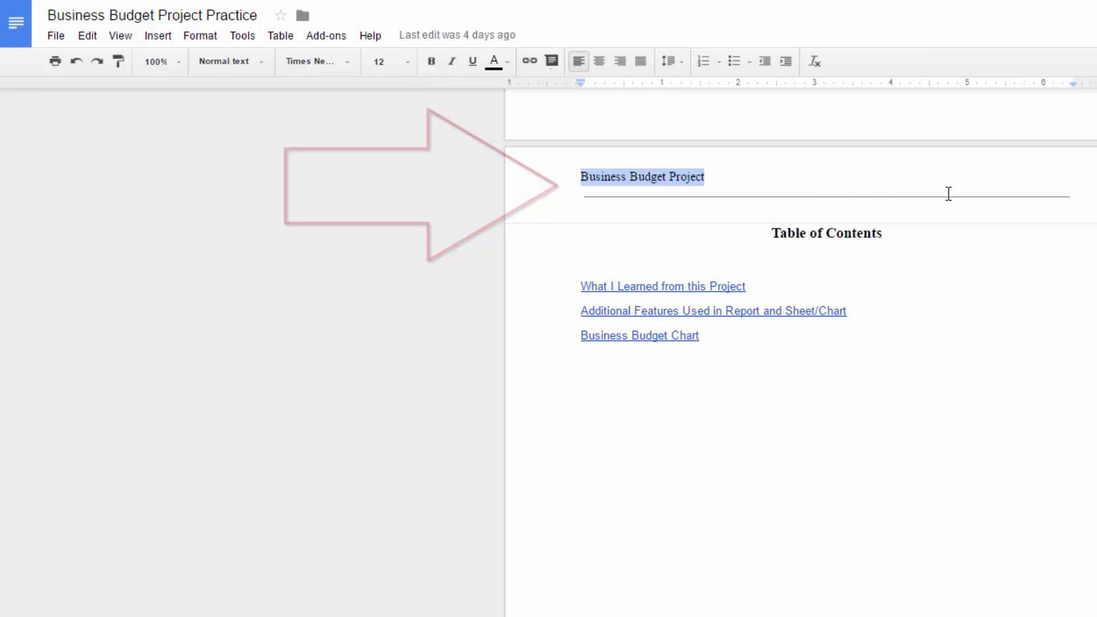
{"action": "left_click", "coordinate": [863, 232]}
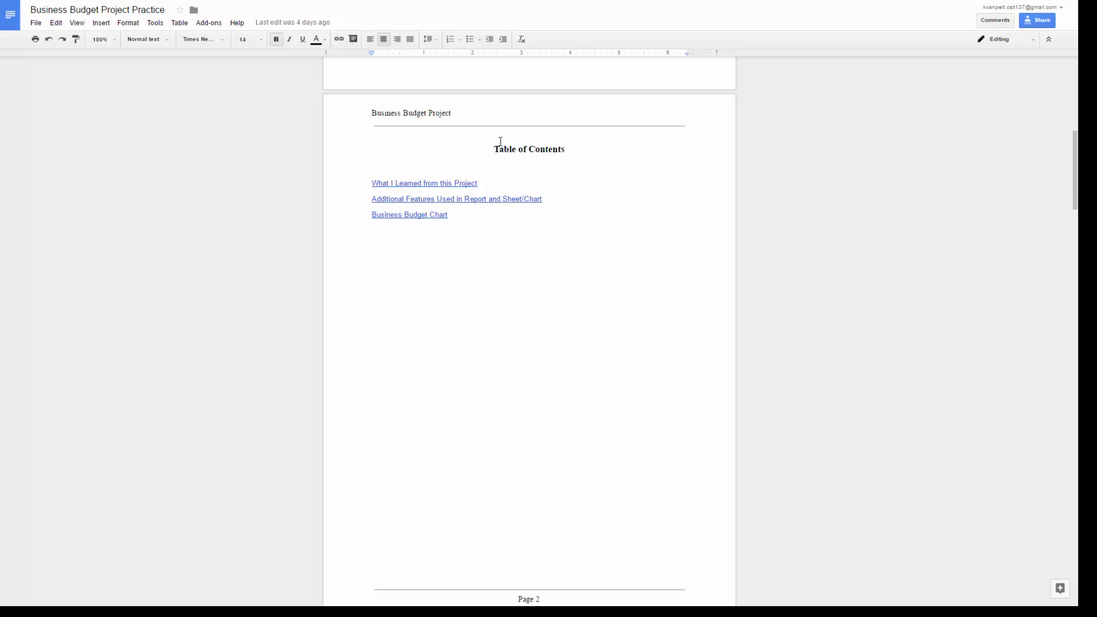
{"action": "scroll", "coordinate": [571, 262], "scroll_direction": "down", "scroll_amount": 8}
{"action": "left_click", "coordinate": [458, 260]}
Follow the first Table of Contents link to the What I Learned from this Project section.
{"action": "scroll", "coordinate": [621, 251], "scroll_direction": "up", "scroll_amount": 8}
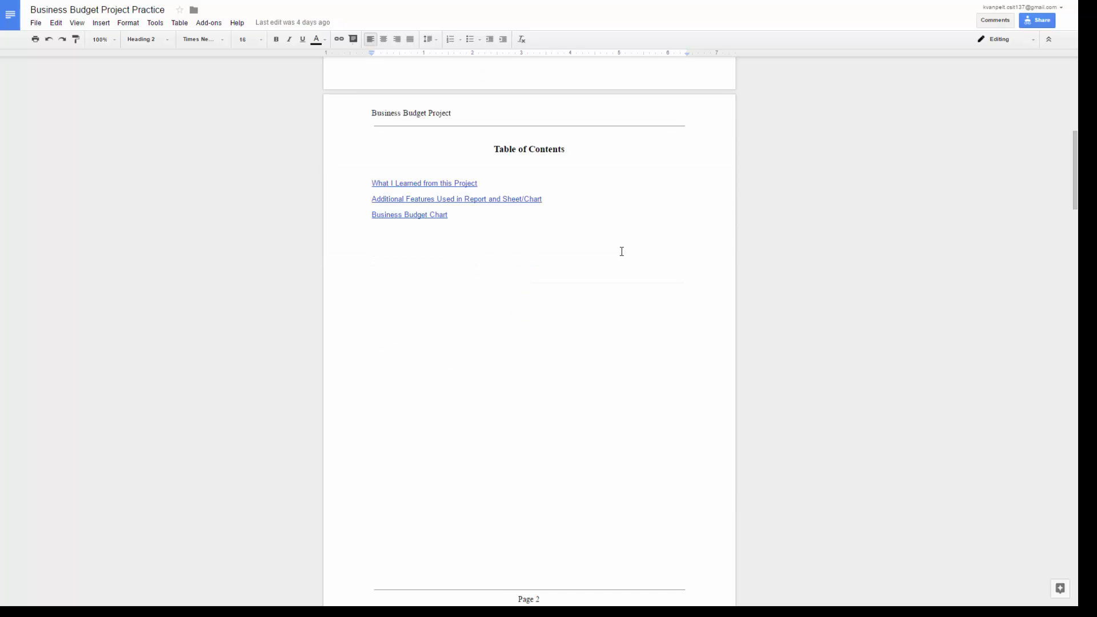
{"action": "left_click", "coordinate": [436, 183]}
{"action": "left_click", "coordinate": [431, 202]}
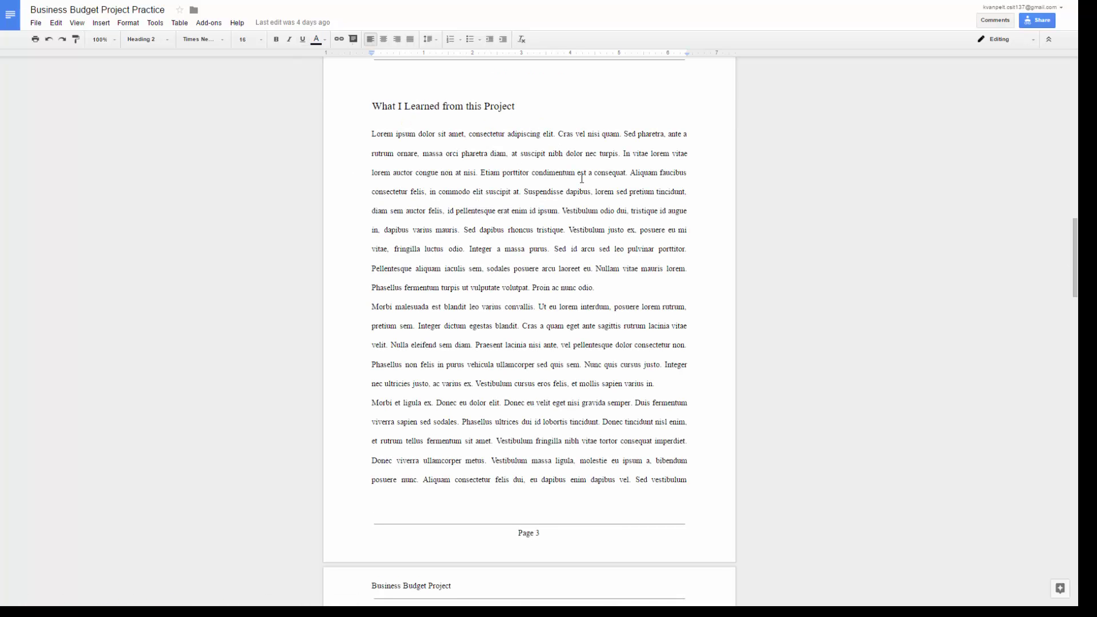
{"action": "scroll", "coordinate": [581, 178], "scroll_direction": "up", "scroll_amount": 10}
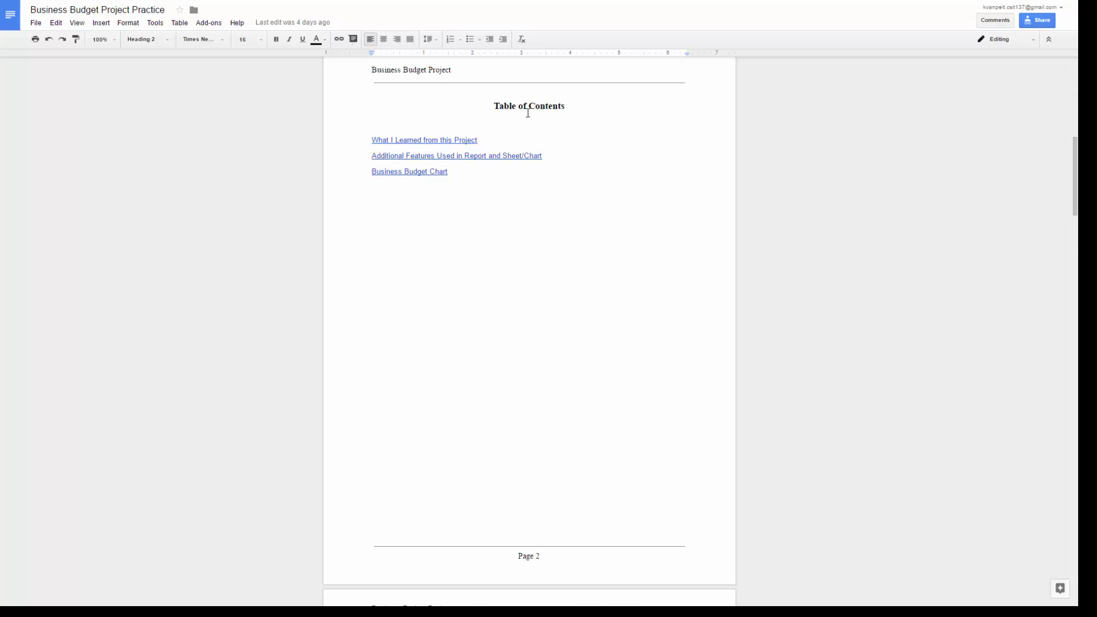
{"action": "scroll", "coordinate": [604, 218], "scroll_direction": "down", "scroll_amount": 4}
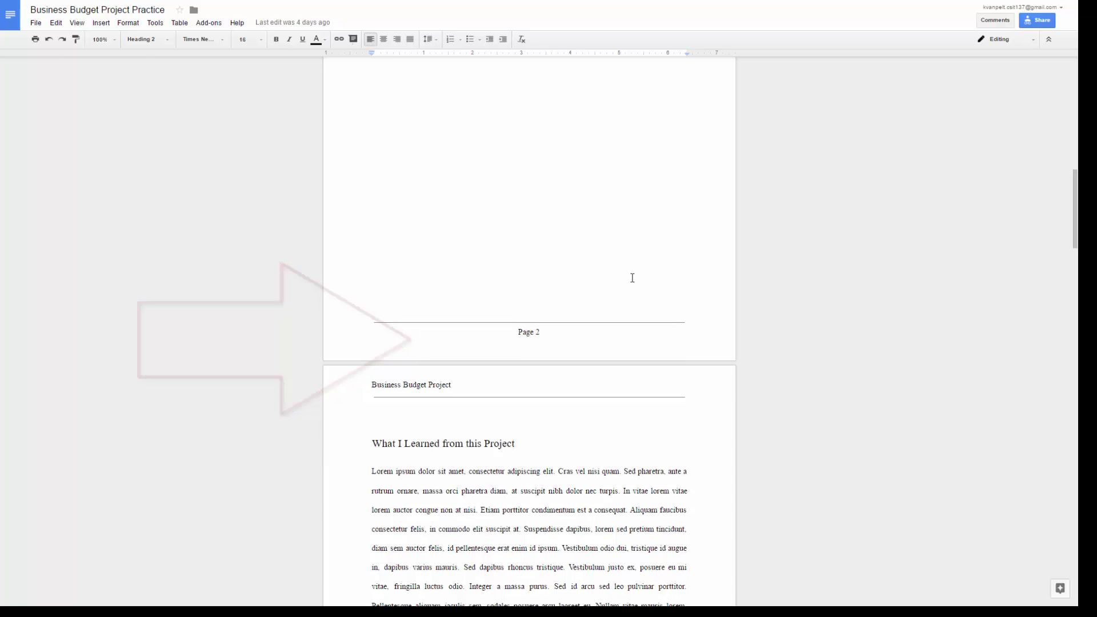
{"action": "scroll", "coordinate": [632, 277], "scroll_direction": "up", "scroll_amount": 14}
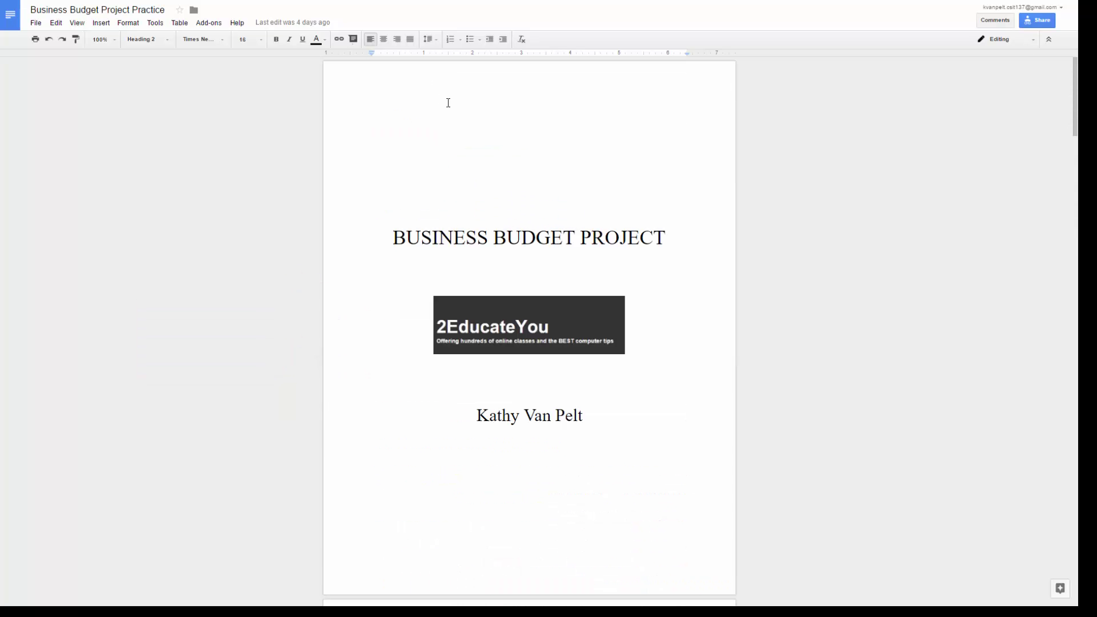
{"action": "scroll", "coordinate": [598, 112], "scroll_direction": "down", "scroll_amount": 5}
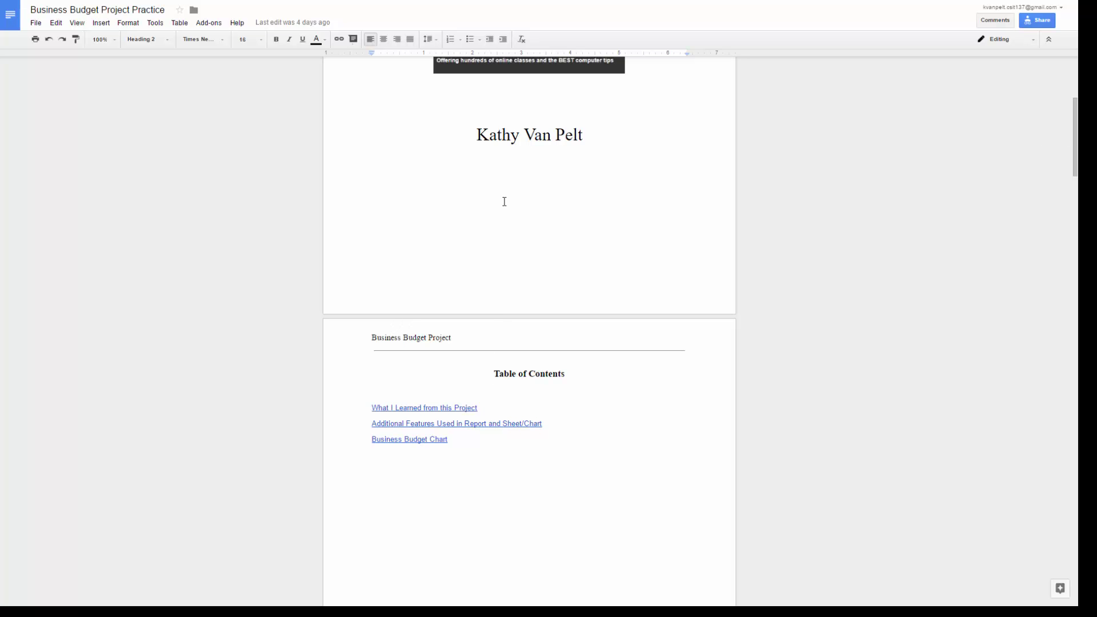
{"action": "scroll", "coordinate": [504, 201], "scroll_direction": "up", "scroll_amount": 5}
{"action": "left_click", "coordinate": [462, 75]}
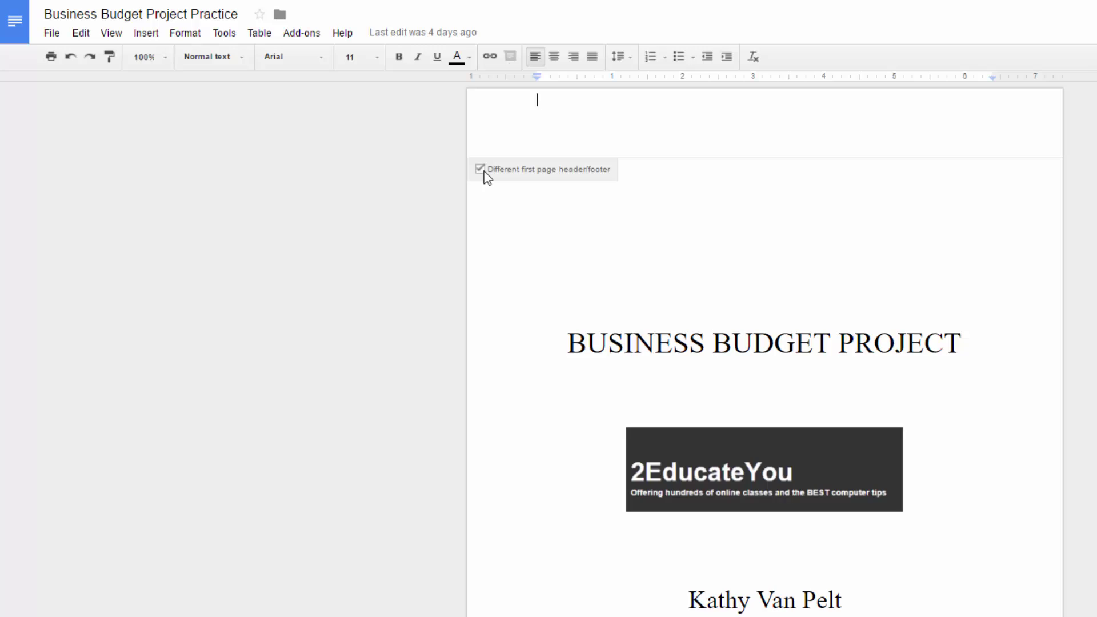
{"action": "scroll", "coordinate": [851, 301], "scroll_direction": "down", "scroll_amount": 5}
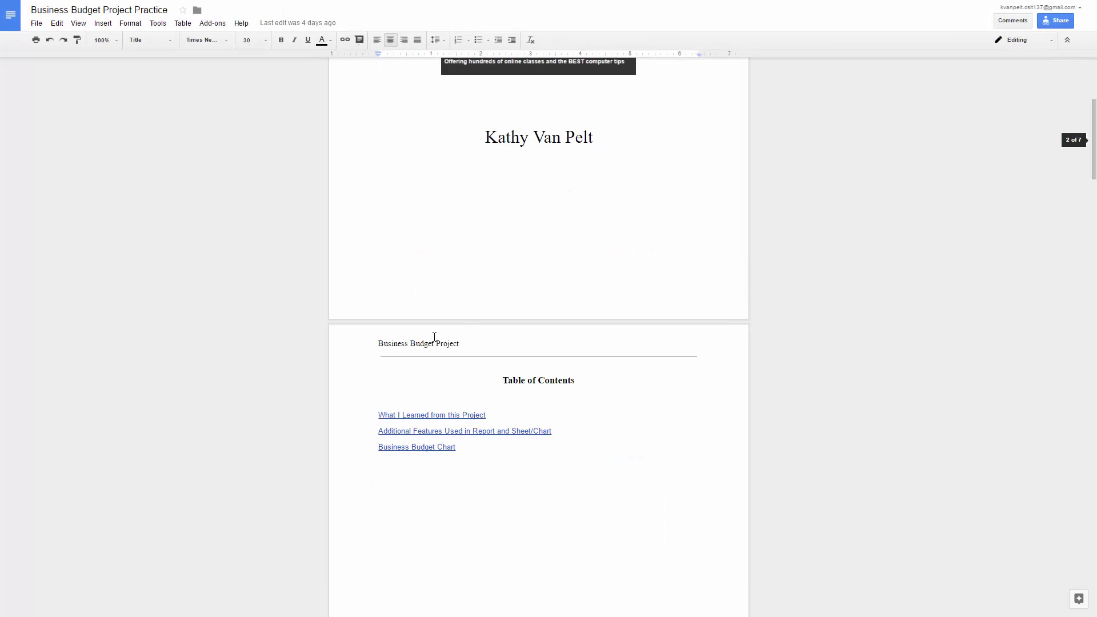
{"action": "scroll", "coordinate": [484, 486], "scroll_direction": "down", "scroll_amount": 5}
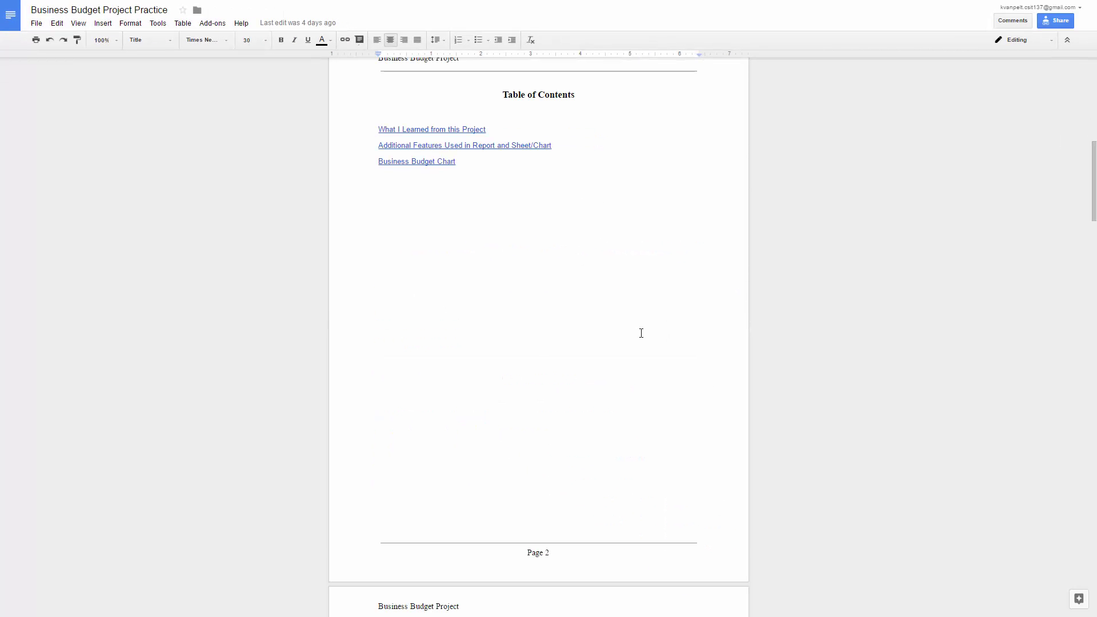
Scroll past page 3's body text and the Page 4 footer to the Additional Features heading.
{"action": "scroll", "coordinate": [641, 333], "scroll_direction": "down", "scroll_amount": 8}
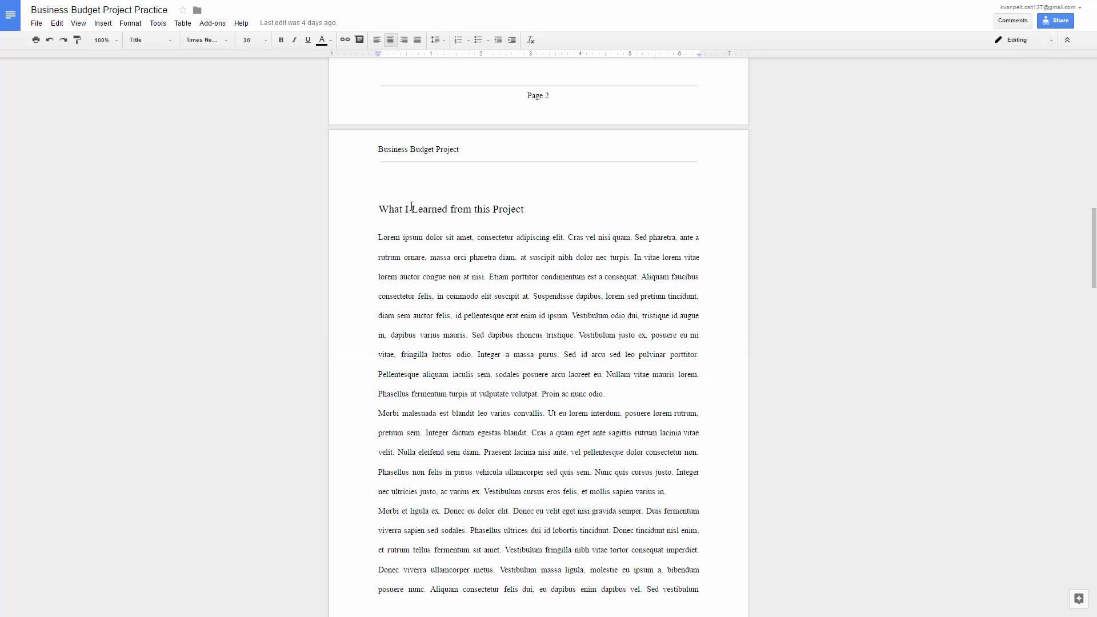
{"action": "scroll", "coordinate": [430, 175], "scroll_direction": "down", "scroll_amount": 2}
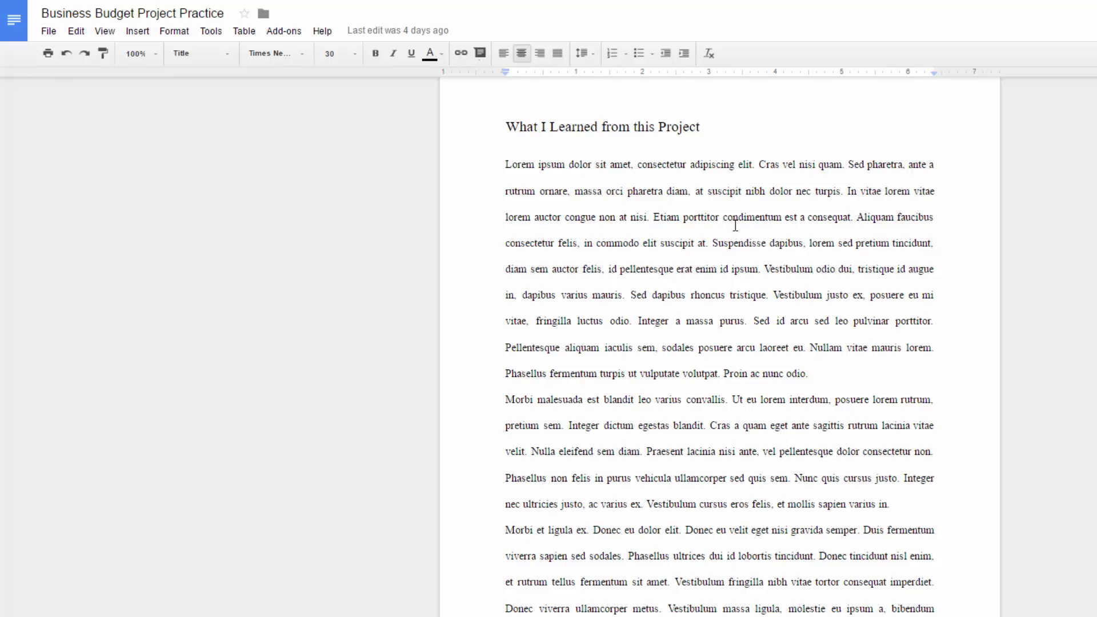
{"action": "left_click", "coordinate": [503, 164]}
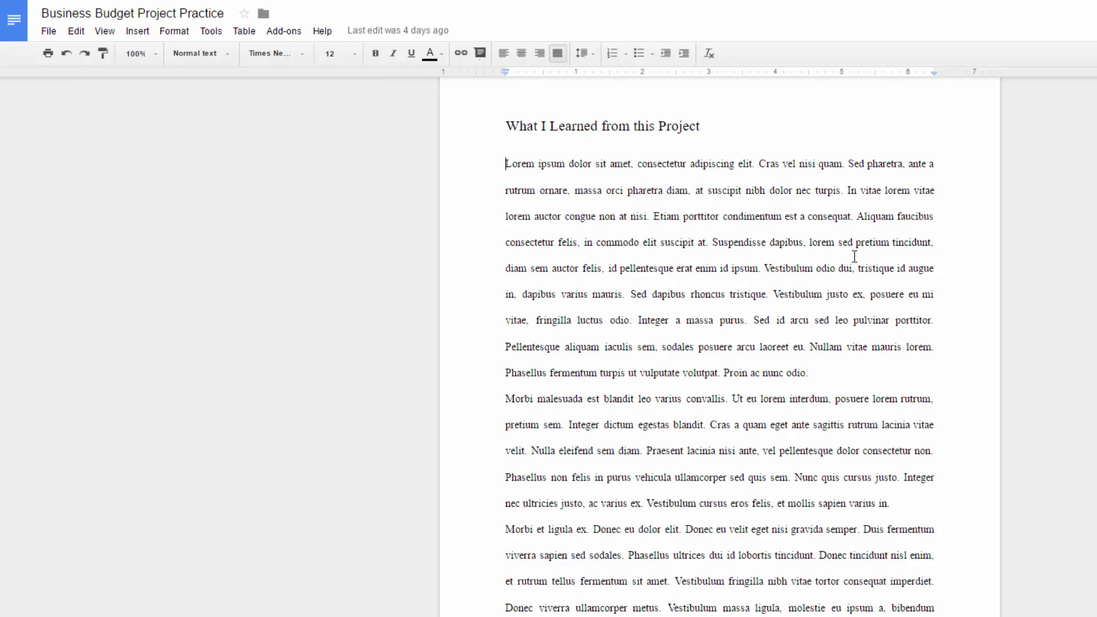
{"action": "scroll", "coordinate": [786, 242], "scroll_direction": "down", "scroll_amount": 8}
{"action": "scroll", "coordinate": [782, 271], "scroll_direction": "down", "scroll_amount": 14}
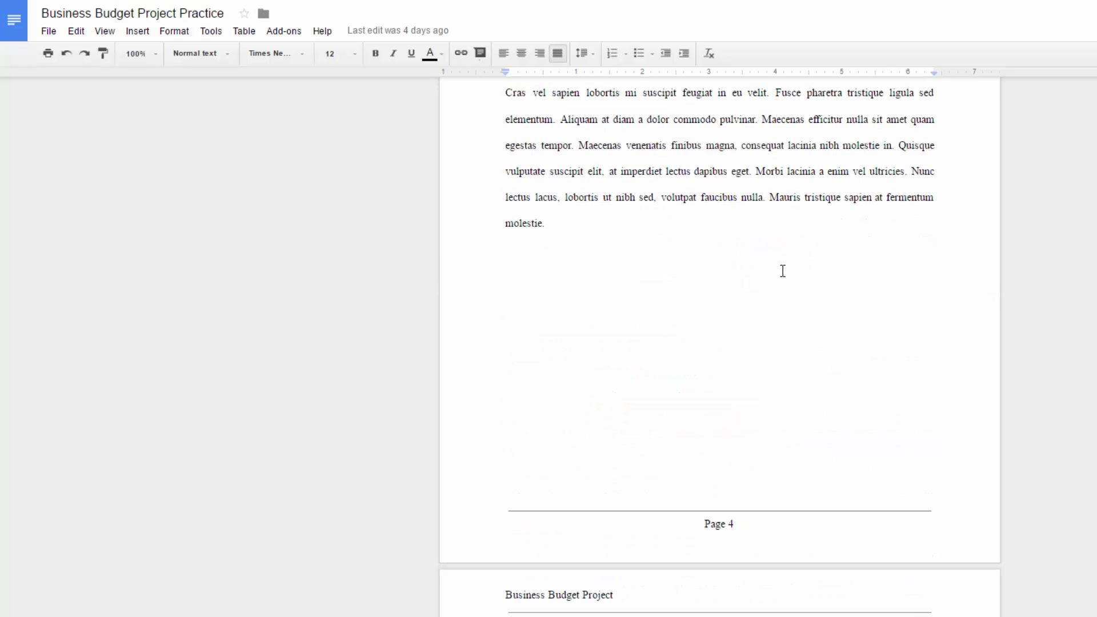
{"action": "scroll", "coordinate": [795, 271], "scroll_direction": "down", "scroll_amount": 1}
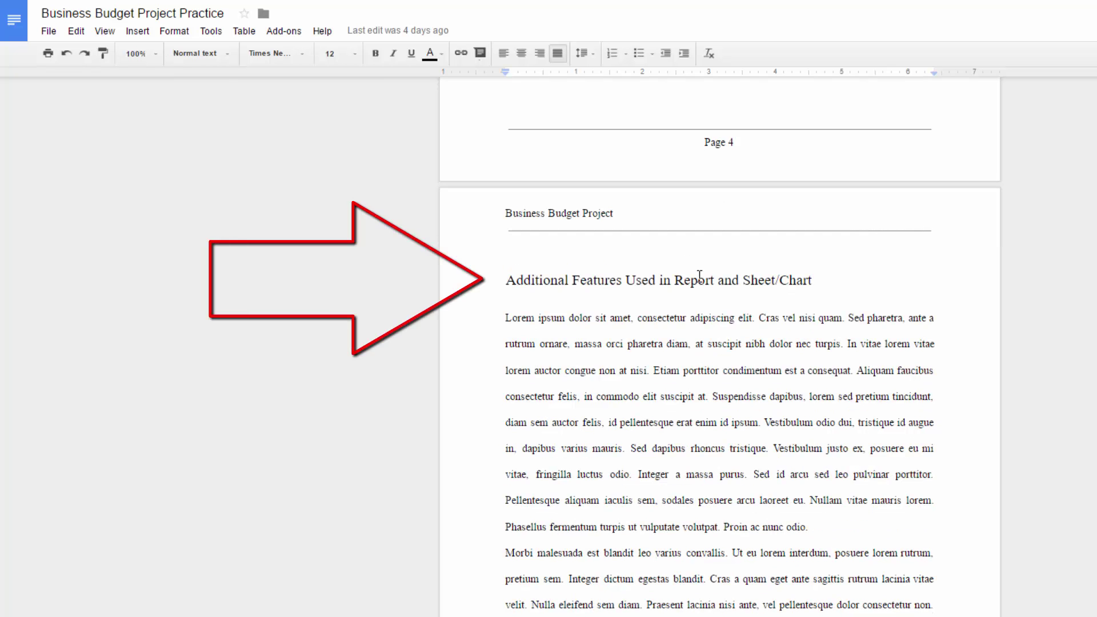
{"action": "left_click", "coordinate": [700, 276]}
{"action": "scroll", "coordinate": [650, 264], "scroll_direction": "down", "scroll_amount": 1}
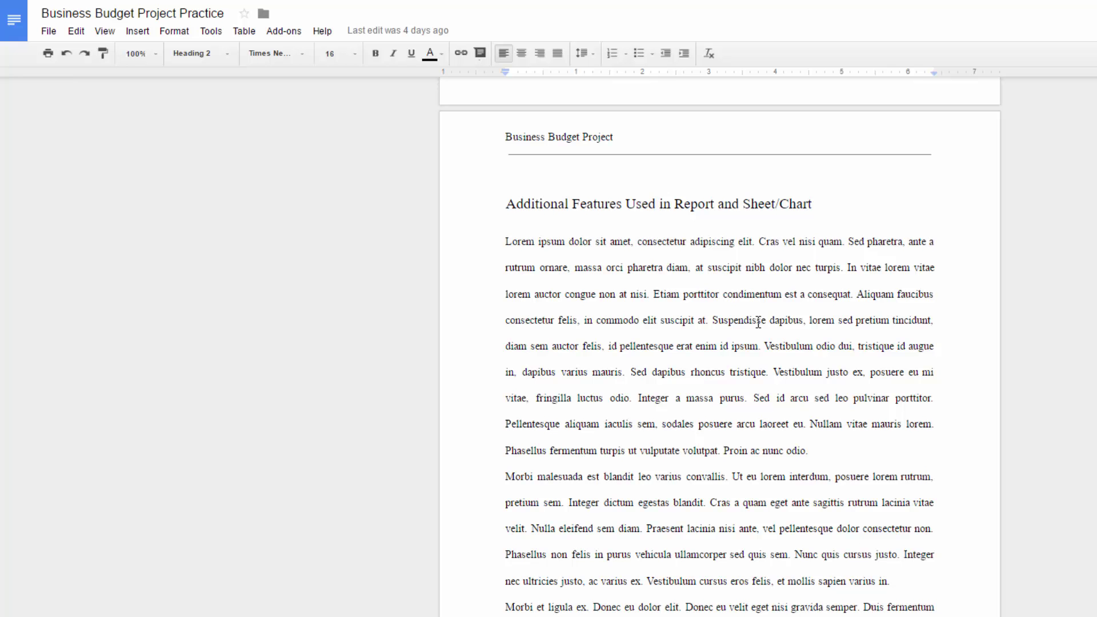
{"action": "scroll", "coordinate": [750, 310], "scroll_direction": "down", "scroll_amount": 3}
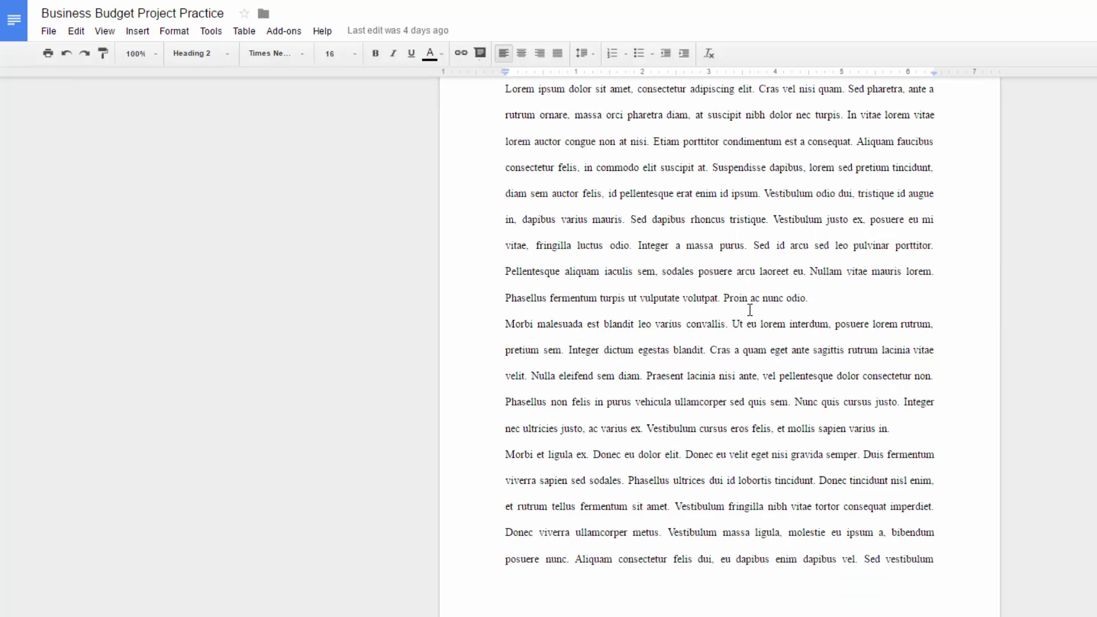
{"action": "scroll", "coordinate": [742, 245], "scroll_direction": "down", "scroll_amount": 2}
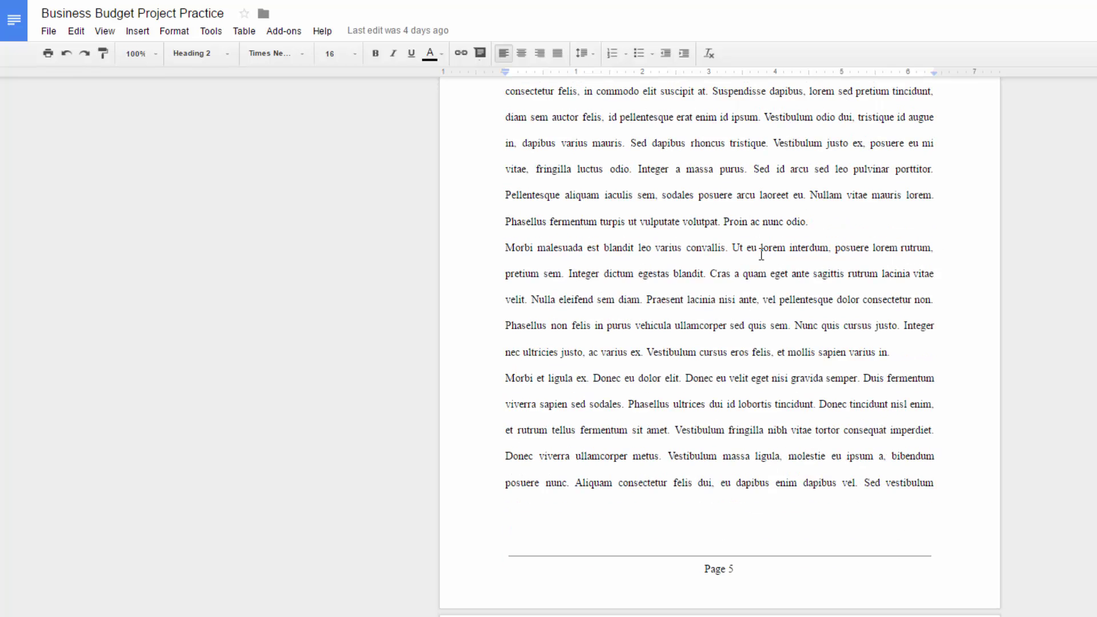
{"action": "scroll", "coordinate": [763, 254], "scroll_direction": "down", "scroll_amount": 1}
{"action": "scroll", "coordinate": [764, 257], "scroll_direction": "down", "scroll_amount": 4}
{"action": "scroll", "coordinate": [764, 257], "scroll_direction": "down", "scroll_amount": 5}
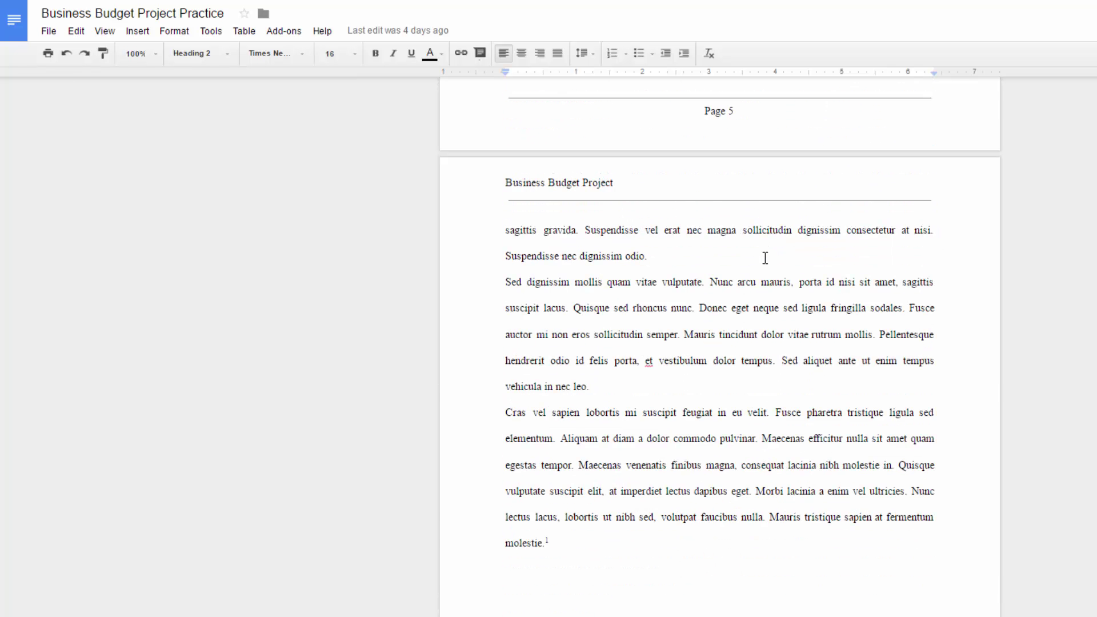
{"action": "scroll", "coordinate": [765, 257], "scroll_direction": "down", "scroll_amount": 5}
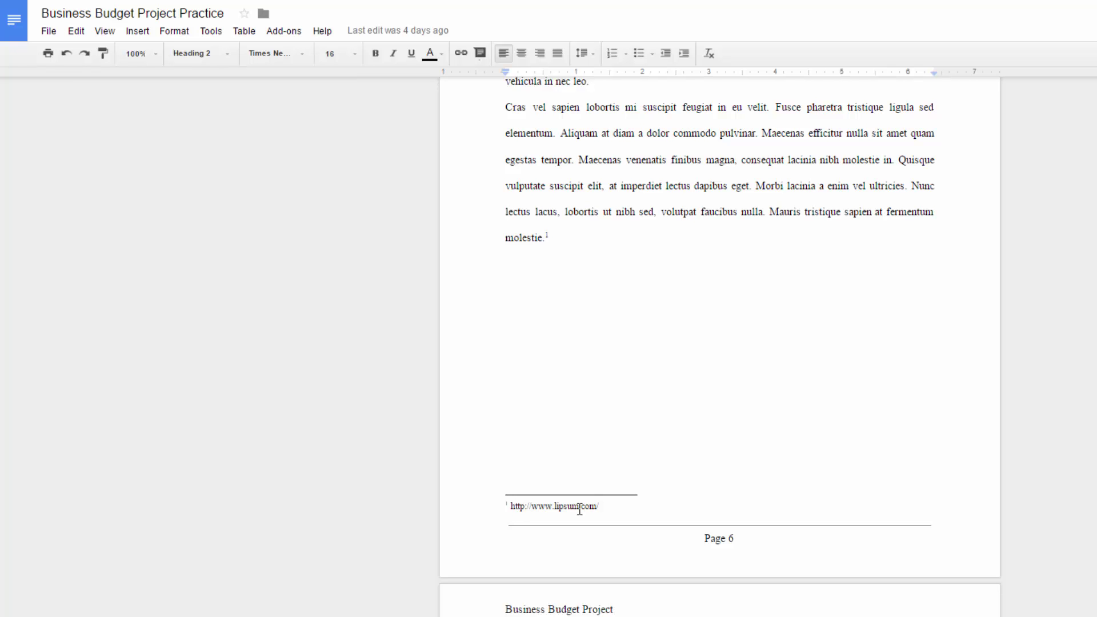
{"action": "scroll", "coordinate": [776, 311], "scroll_direction": "down", "scroll_amount": 1}
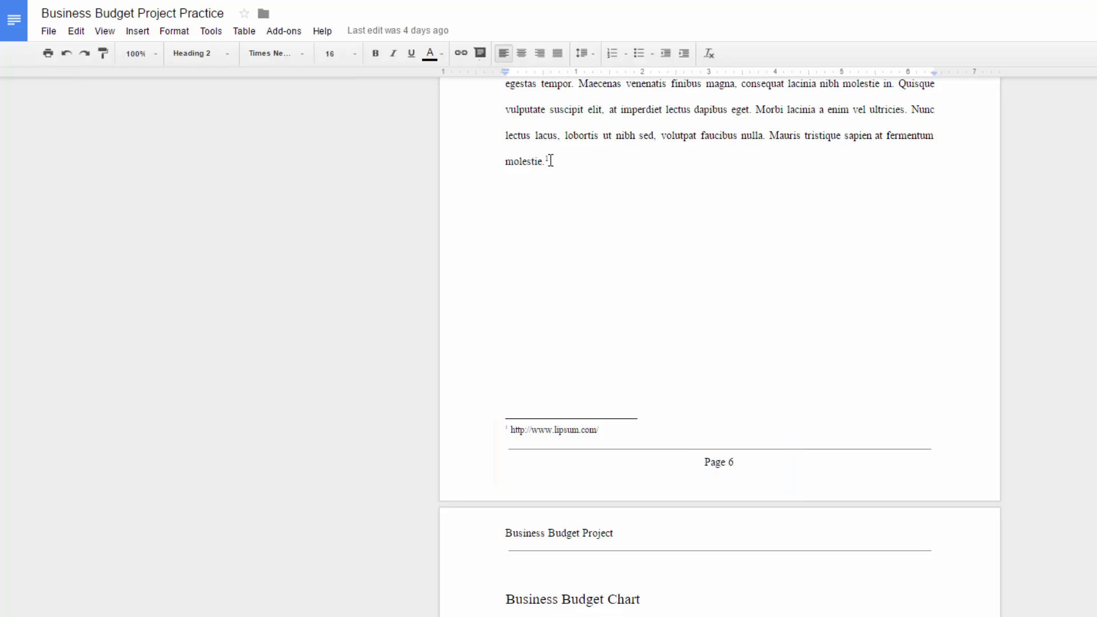
Select the budget chart under the Business Budget Chart heading, then switch to the Report Template document.
{"action": "scroll", "coordinate": [634, 203], "scroll_direction": "down", "scroll_amount": 4}
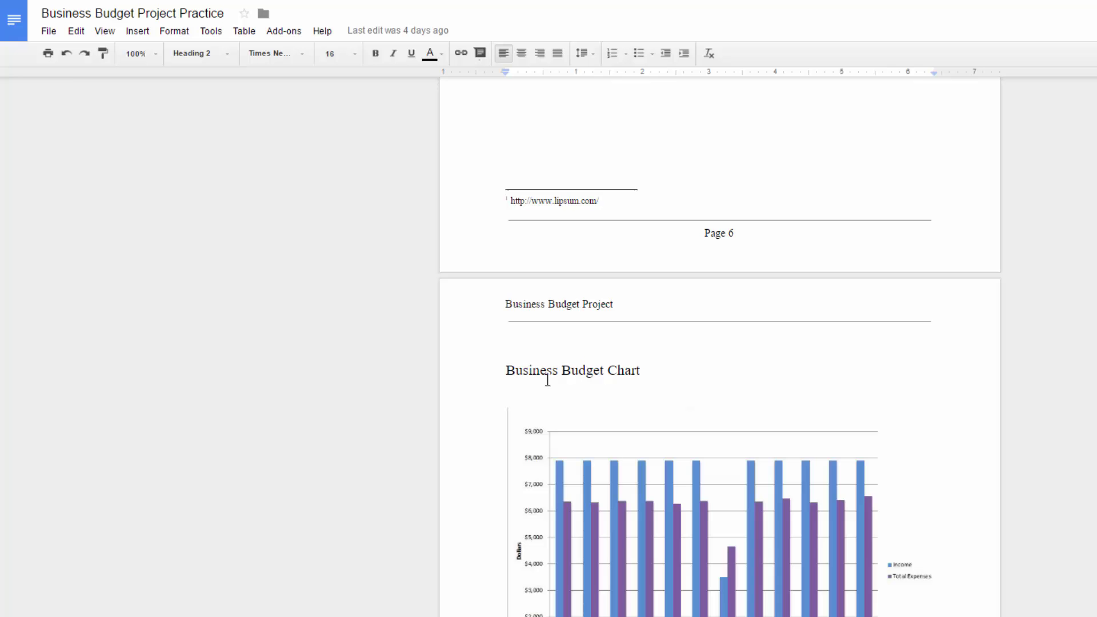
{"action": "left_click", "coordinate": [552, 372]}
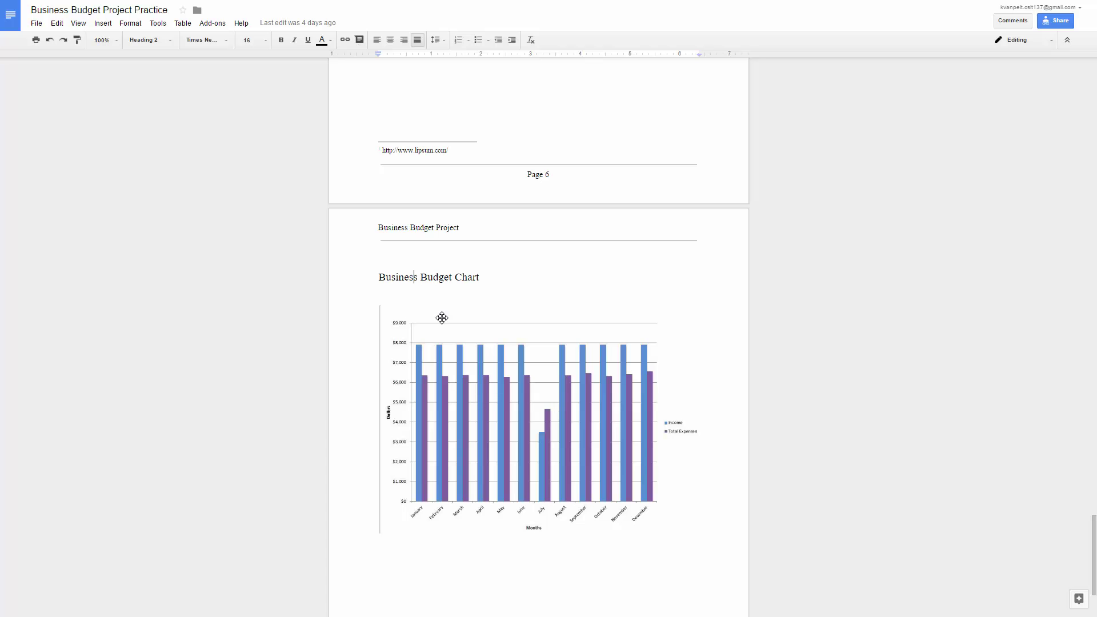
{"action": "left_click", "coordinate": [517, 377]}
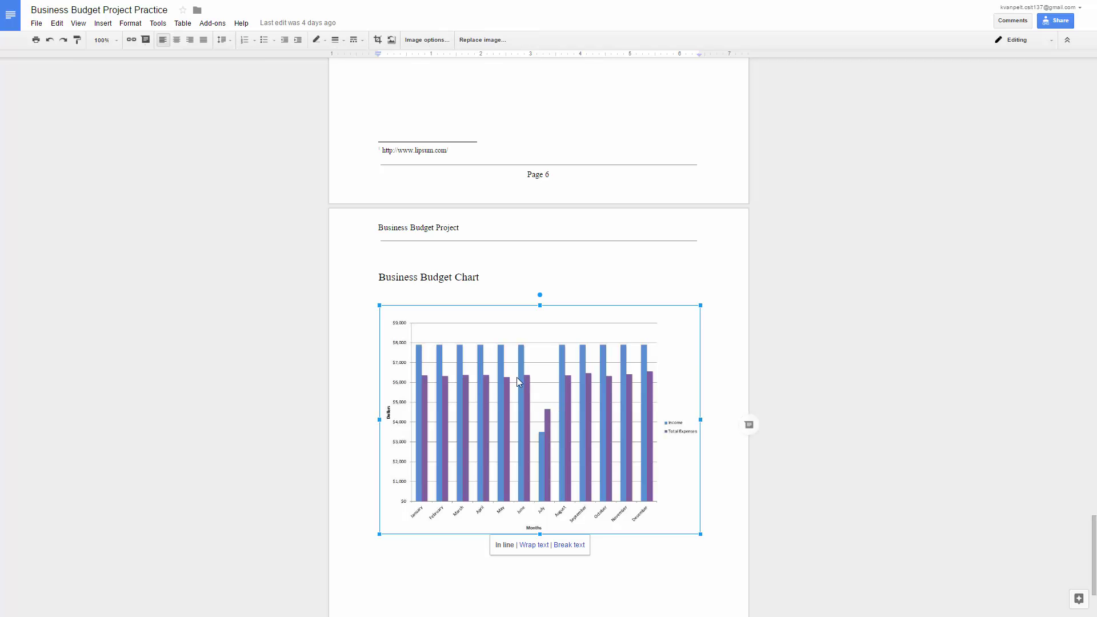
{"action": "scroll", "coordinate": [516, 379], "scroll_direction": "down", "scroll_amount": 2}
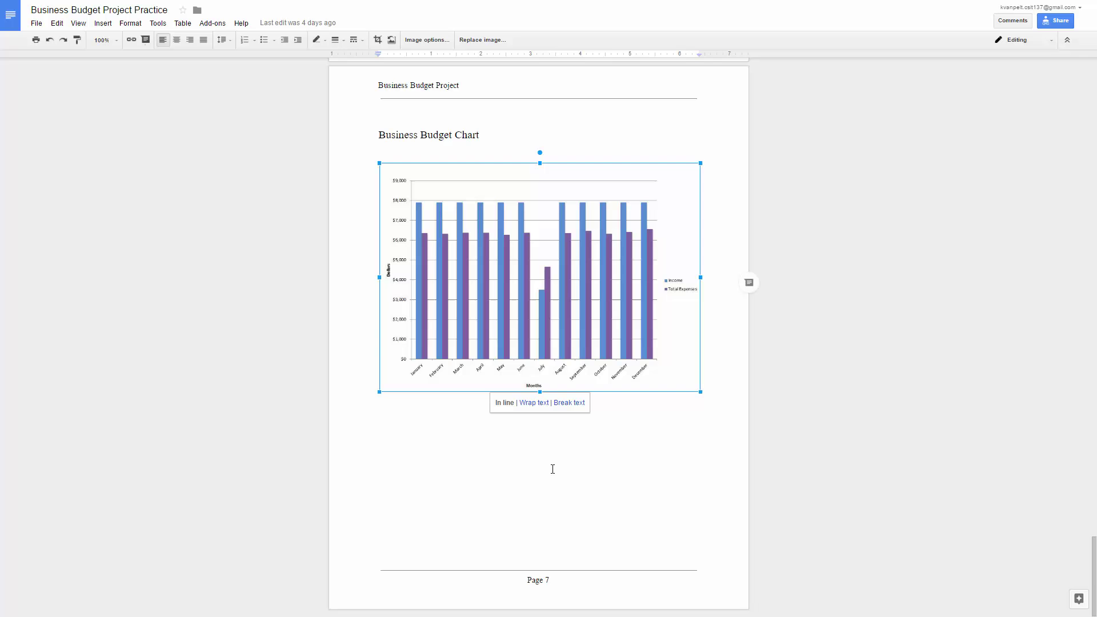
{"action": "left_click", "coordinate": [882, 552]}
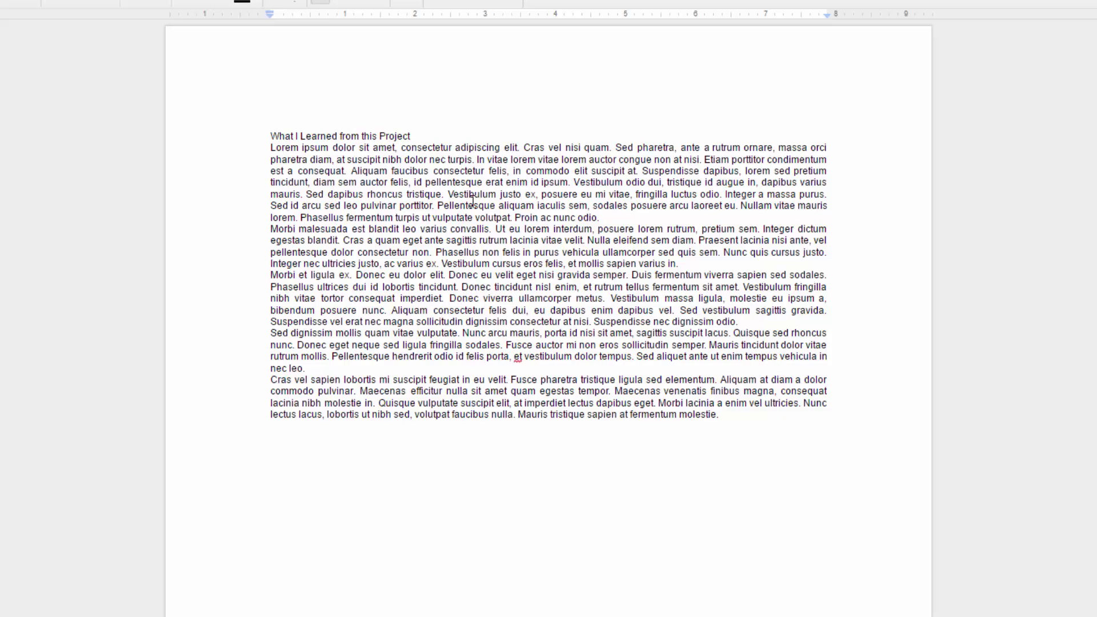
Copy all the Report Template text and create a new blank document.
{"action": "key", "text": "ctrl+a"}
{"action": "left_click", "coordinate": [62, 91]}
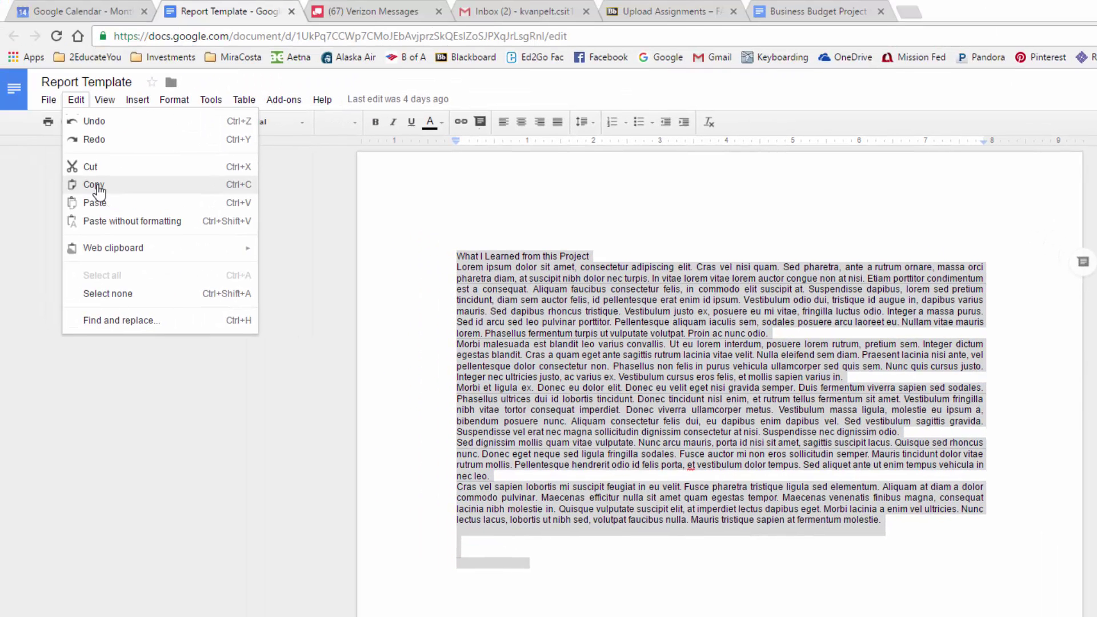
{"action": "left_click", "coordinate": [94, 178]}
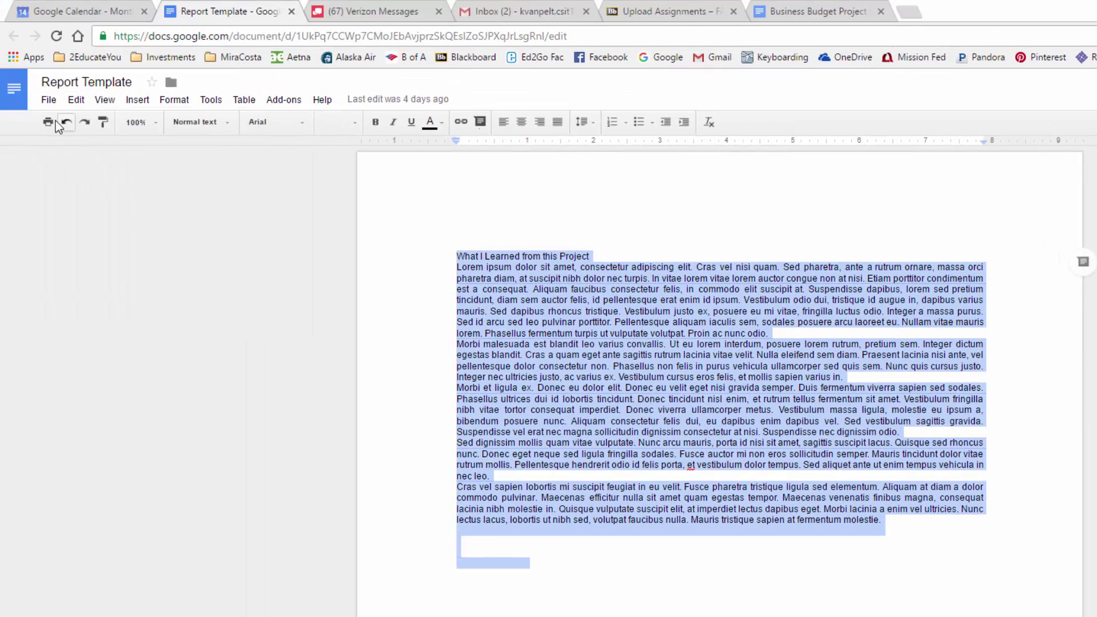
{"action": "left_click", "coordinate": [49, 101]}
{"action": "mouse_move", "coordinate": [194, 148]}
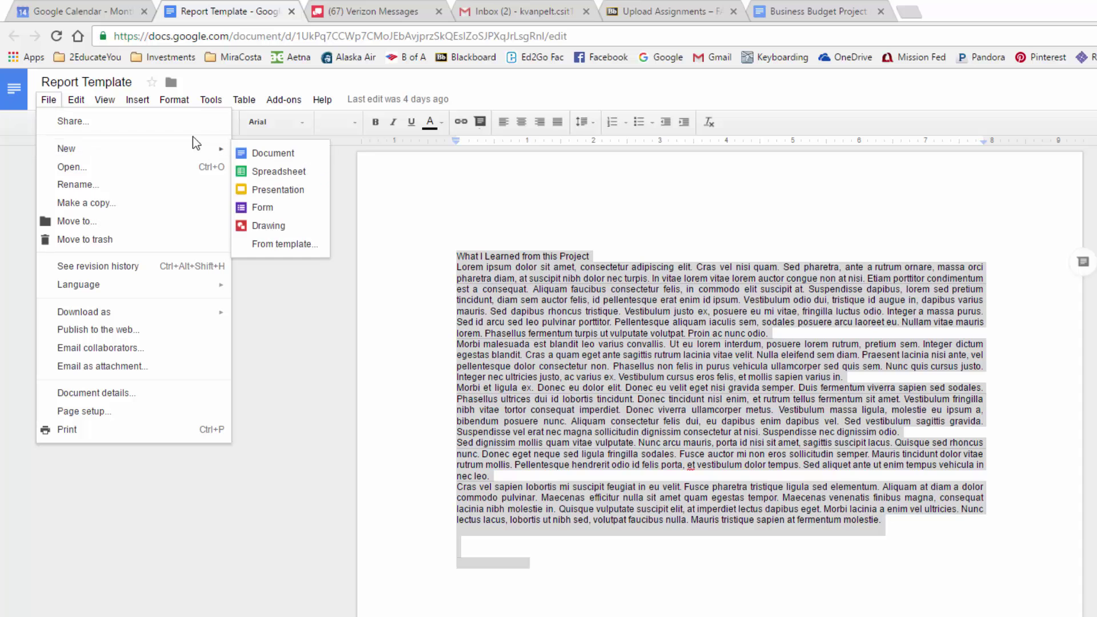
{"action": "left_click", "coordinate": [264, 155]}
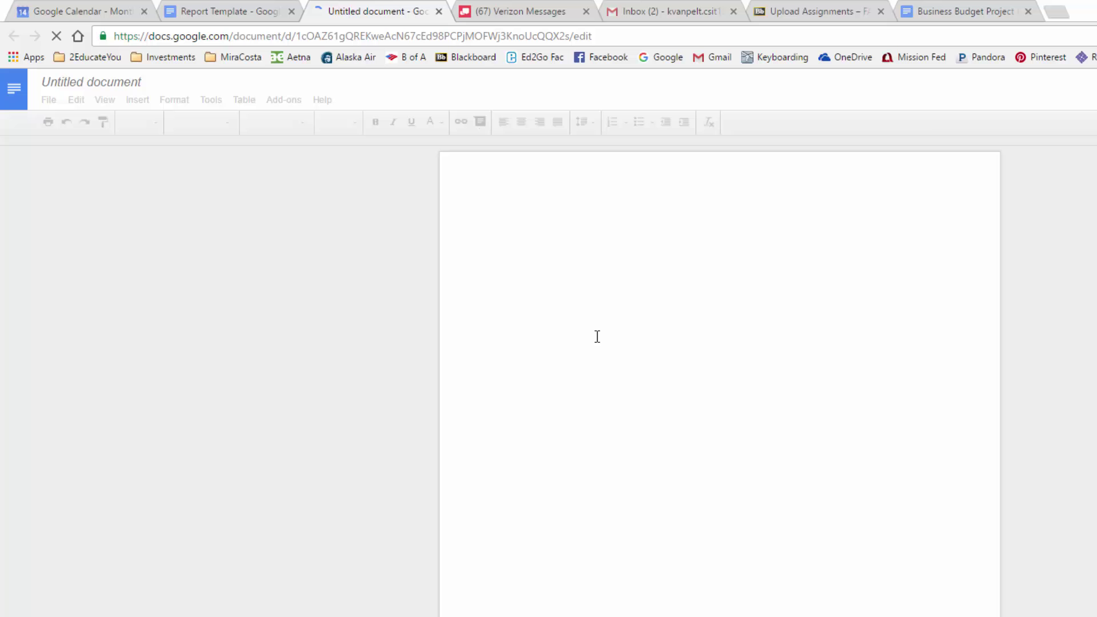
Paste the copied template text onto page 2 of the new Untitled document.
{"action": "scroll", "coordinate": [566, 314], "scroll_direction": "down", "scroll_amount": 7}
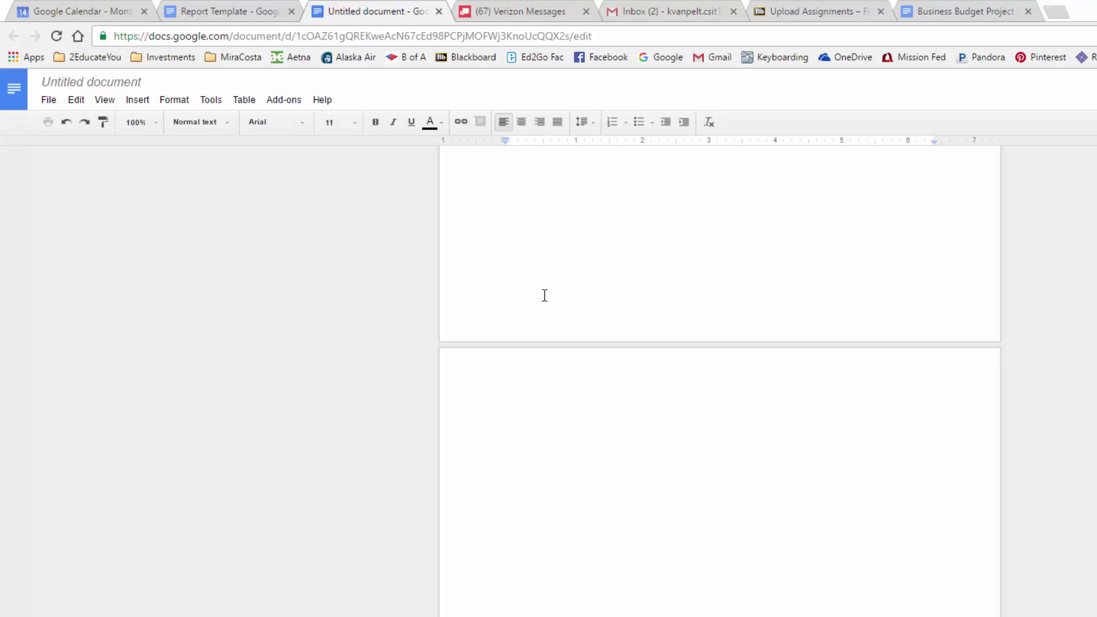
{"action": "key", "text": "ctrl+v"}
{"action": "left_click", "coordinate": [74, 102]}
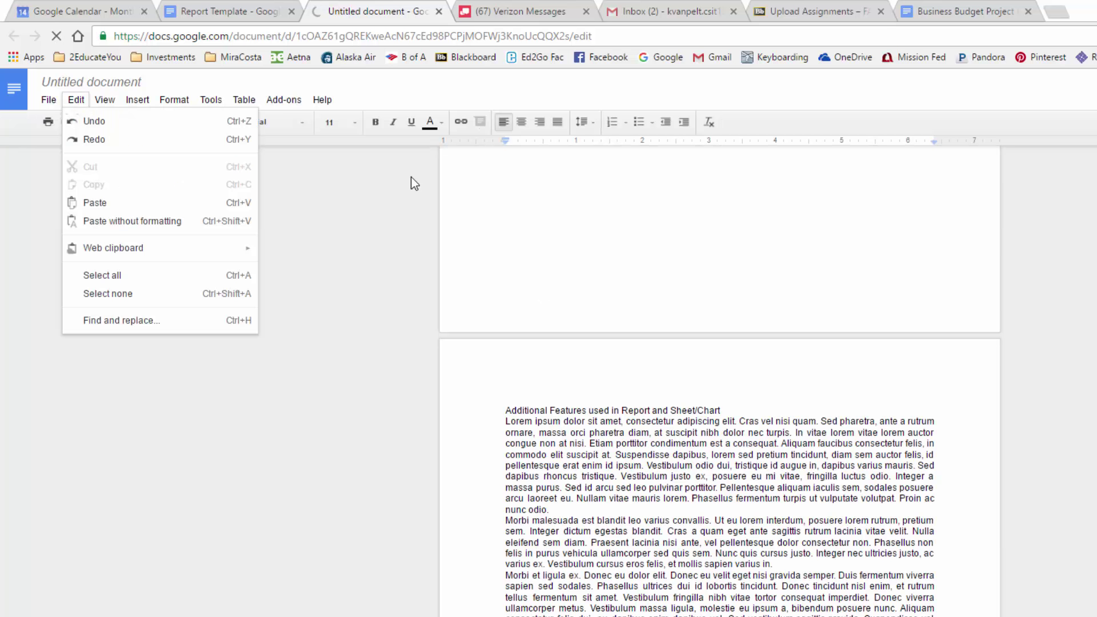
{"action": "left_click", "coordinate": [619, 444]}
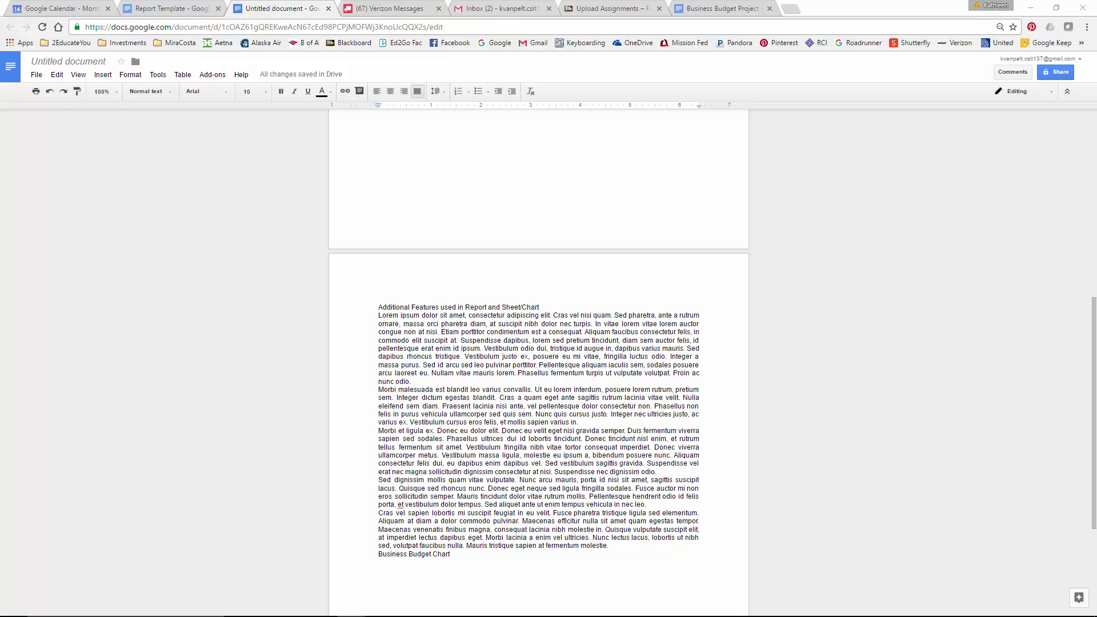
{"action": "left_click", "coordinate": [37, 77]}
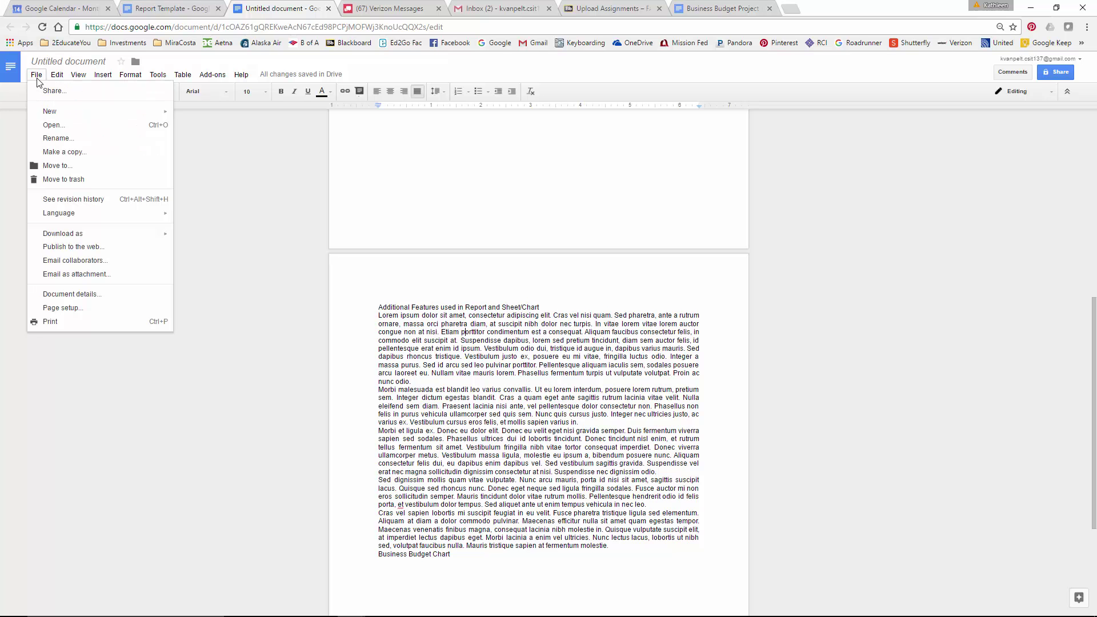
{"action": "left_click", "coordinate": [63, 308]}
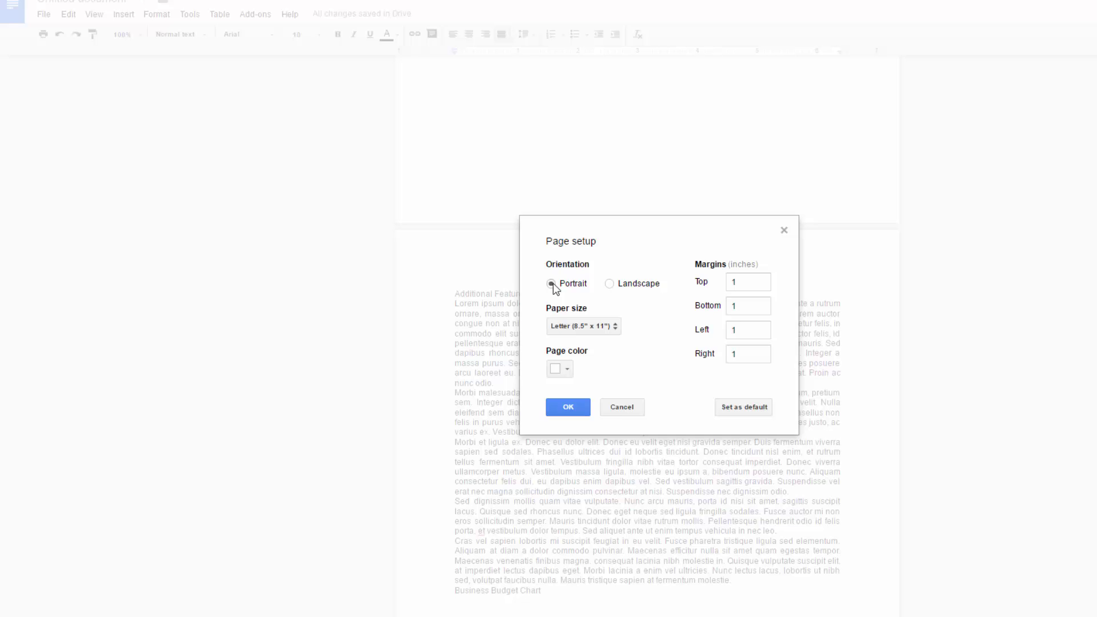
{"action": "left_click", "coordinate": [567, 401]}
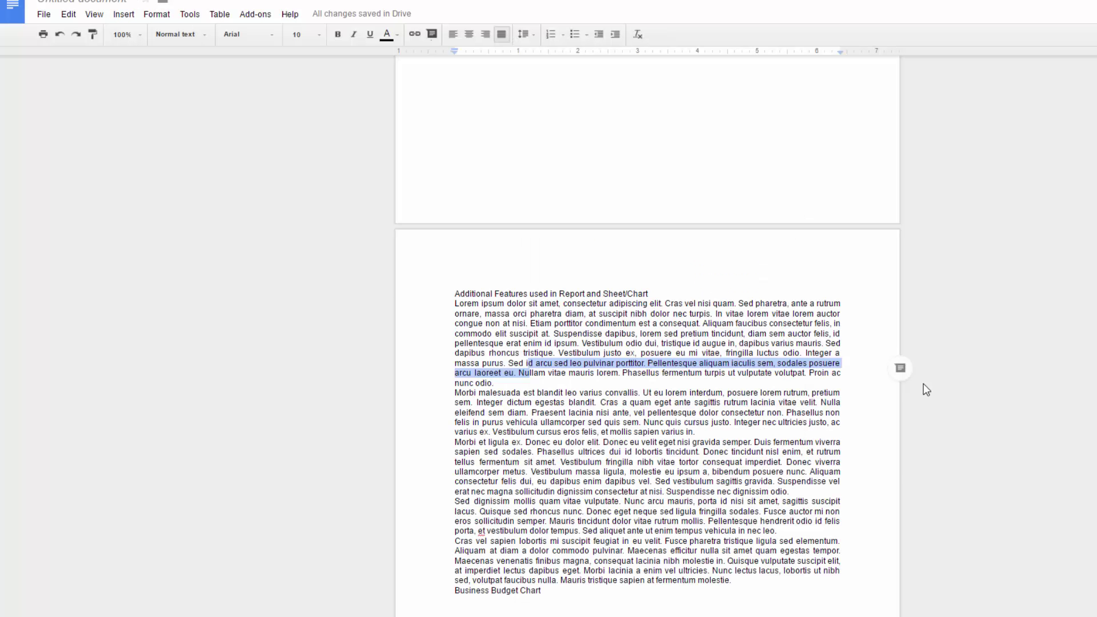
{"action": "key", "text": "ctrl+a"}
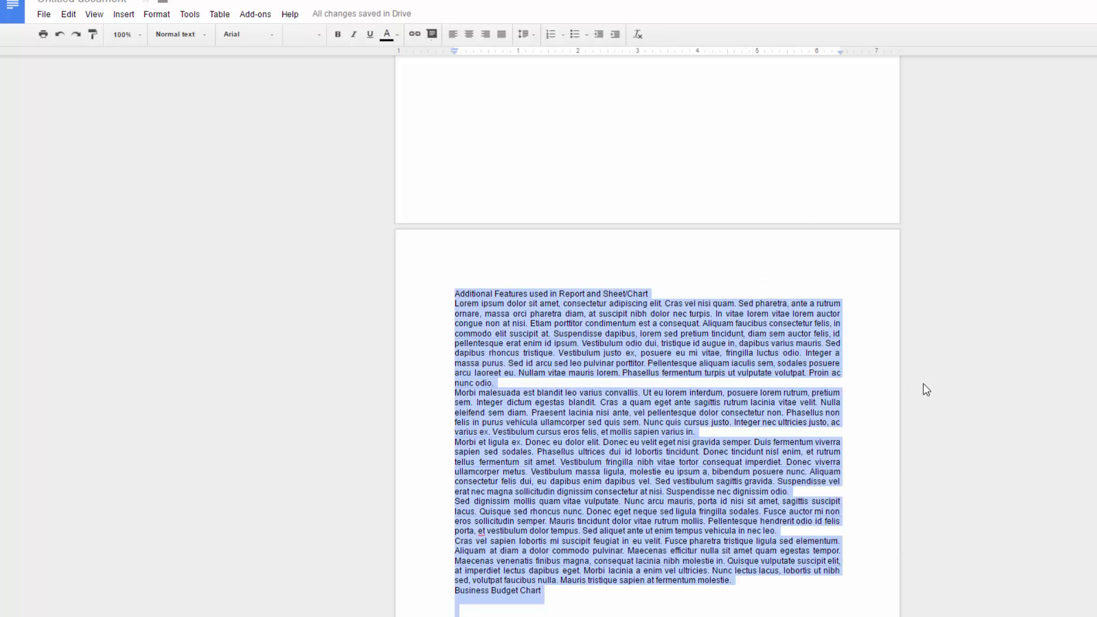
Format all the text as Times New Roman 12 pt with double line spacing.
{"action": "left_click", "coordinate": [270, 35]}
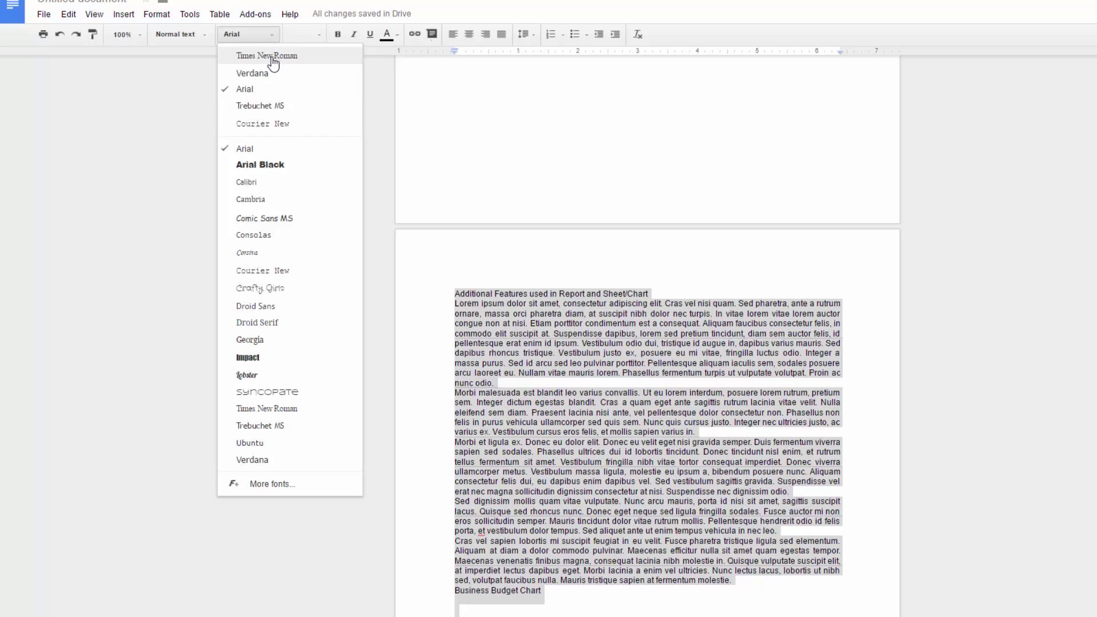
{"action": "left_click", "coordinate": [272, 57]}
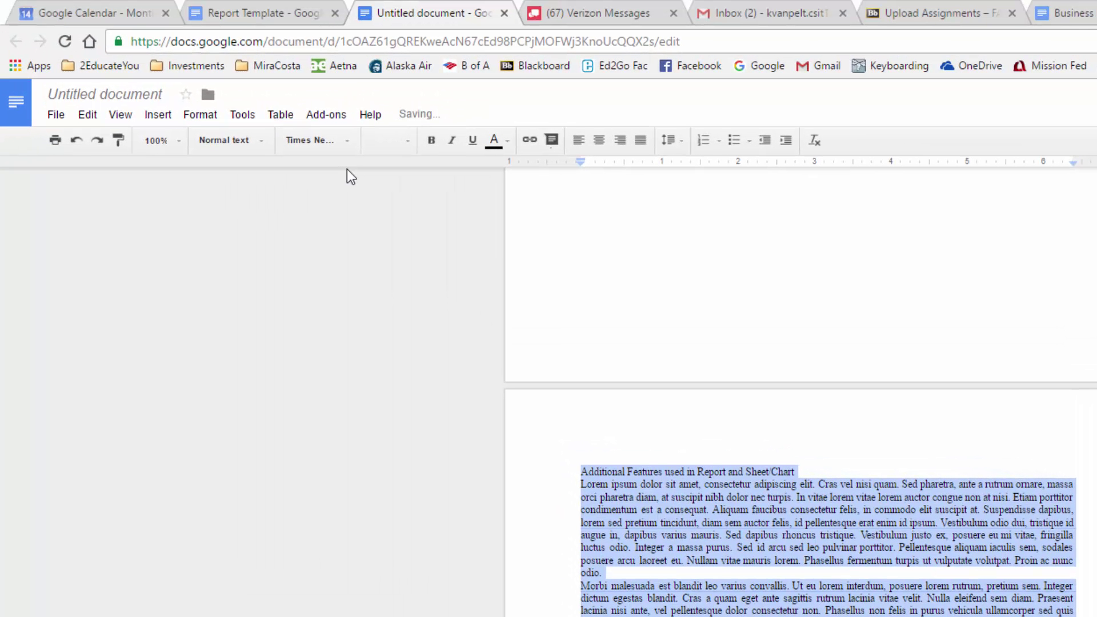
{"action": "left_click", "coordinate": [407, 141]}
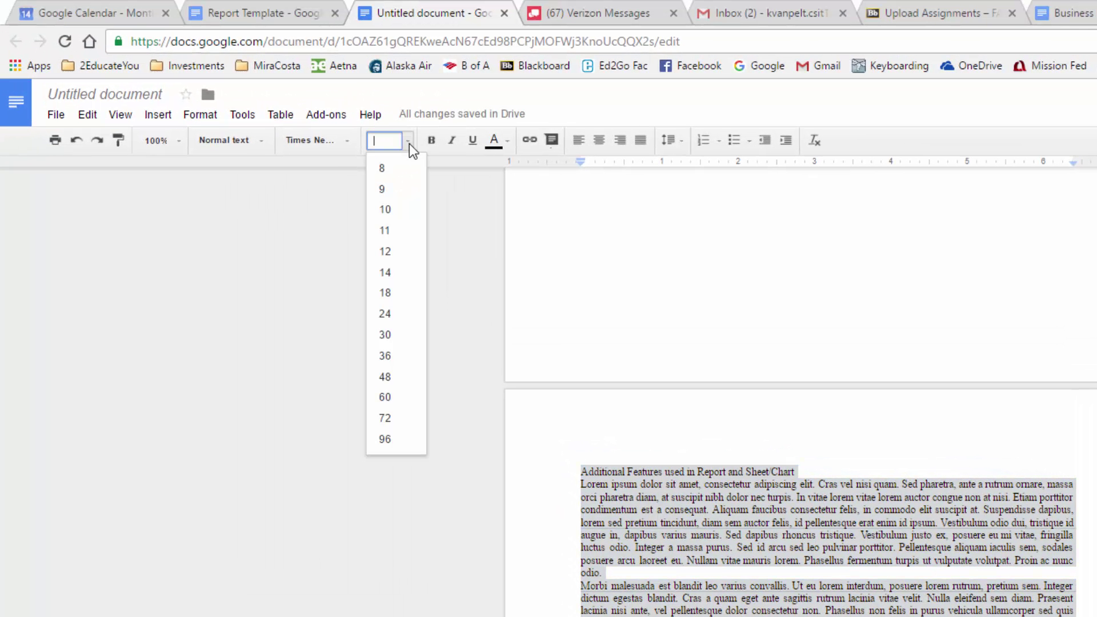
{"action": "left_click", "coordinate": [385, 252]}
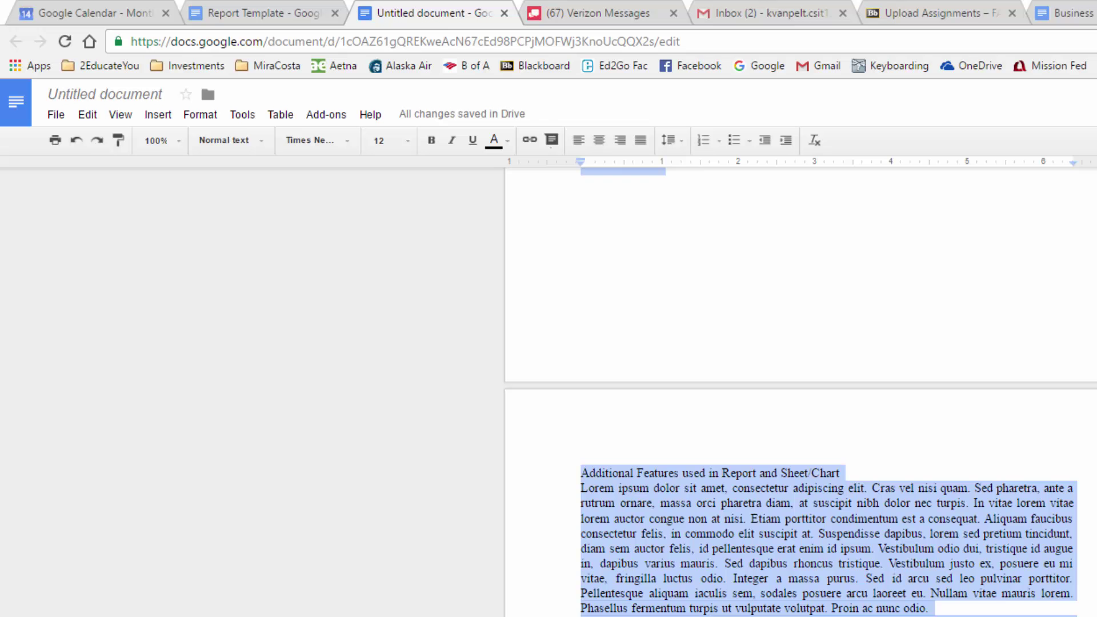
{"action": "left_click", "coordinate": [680, 142]}
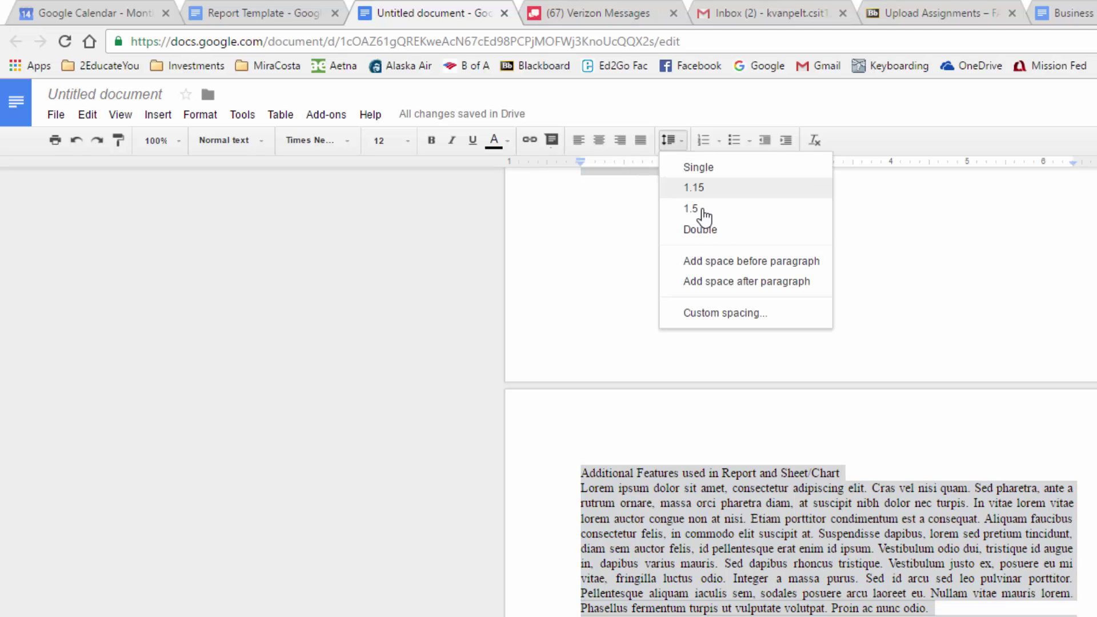
{"action": "left_click", "coordinate": [702, 231]}
Rename the document to the author's name followed by '- Business Report'.
{"action": "left_click", "coordinate": [120, 113]}
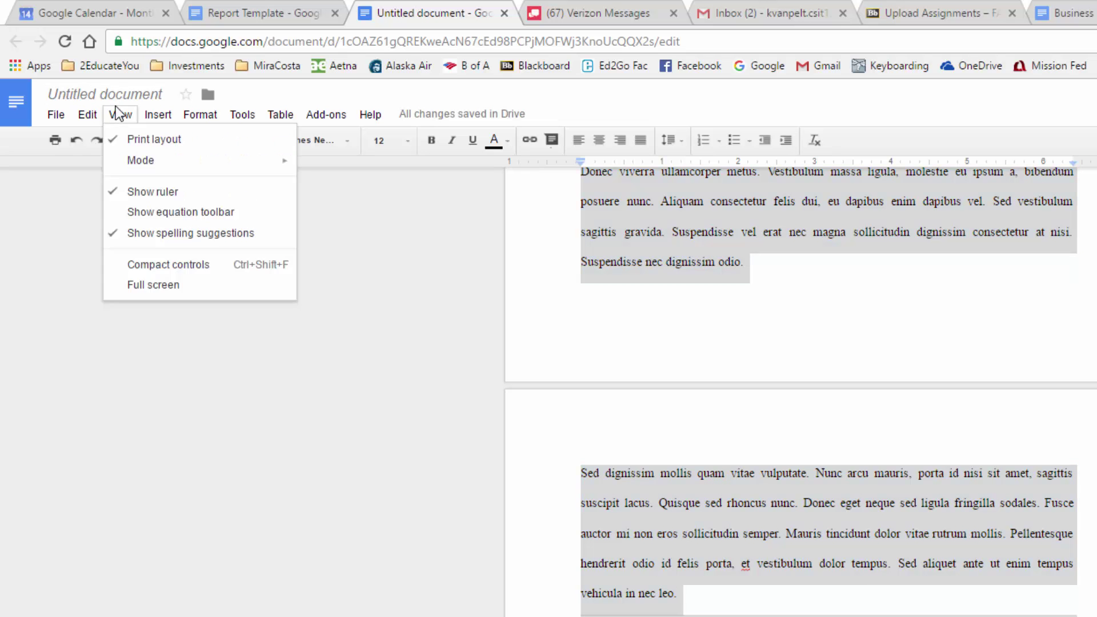
{"action": "left_click", "coordinate": [116, 90]}
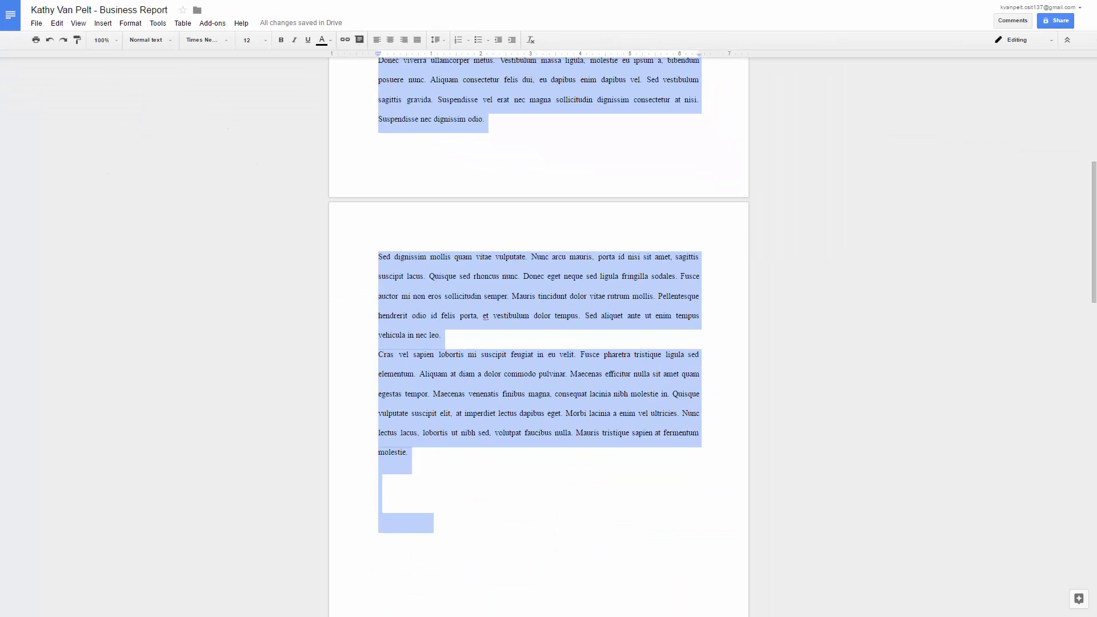
{"action": "left_click", "coordinate": [938, 350]}
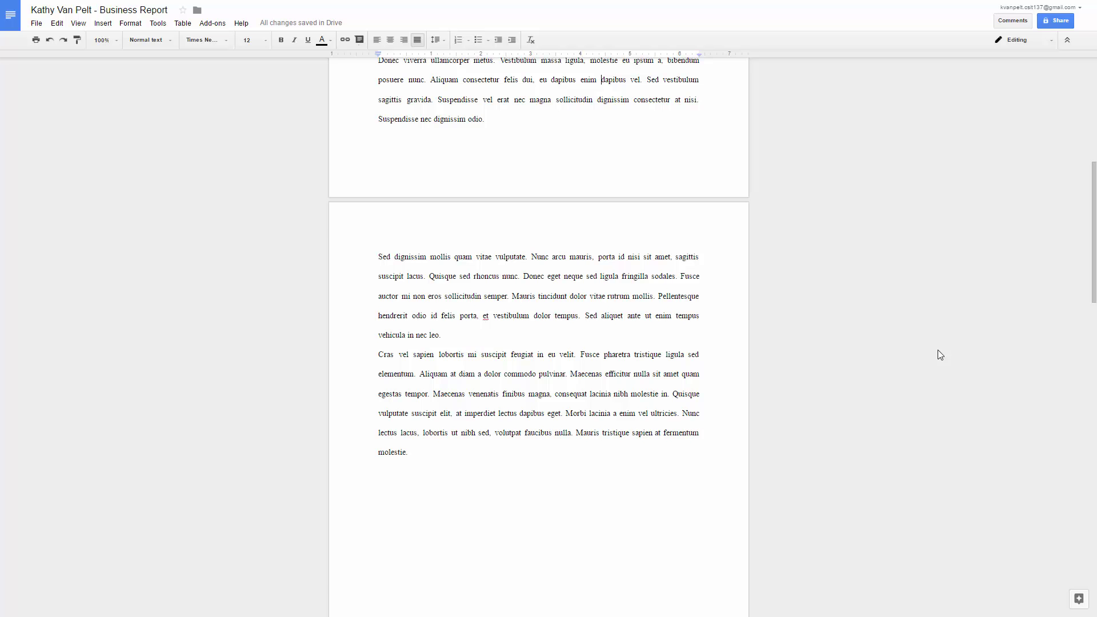
{"action": "key", "text": "ctrl+Home"}
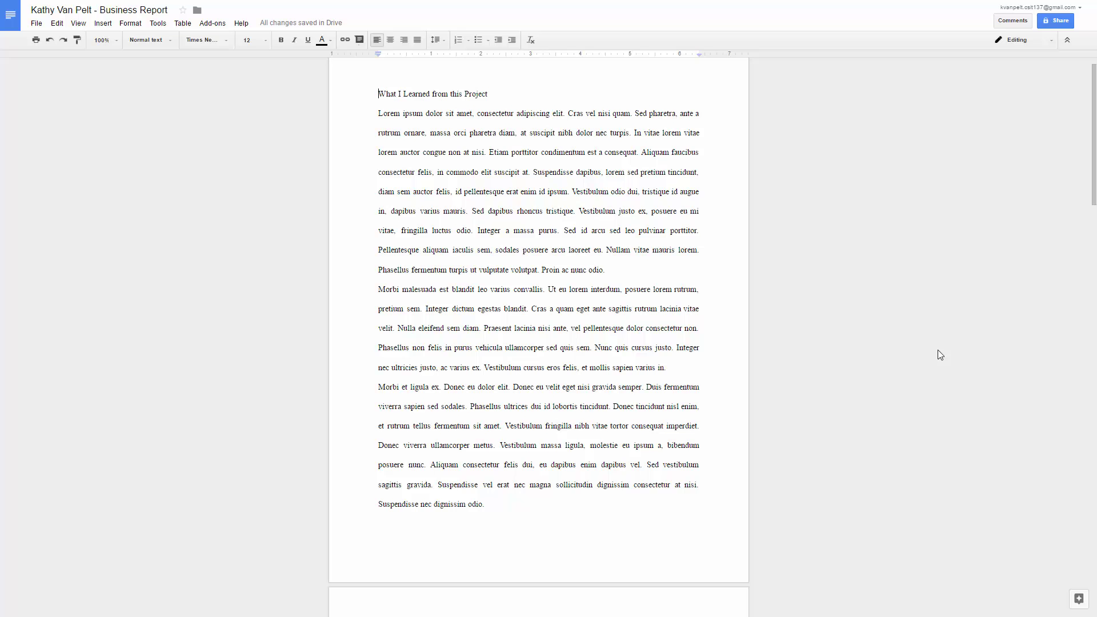
Insert a page break at the document start so the first page is blank.
{"action": "left_click", "coordinate": [106, 23]}
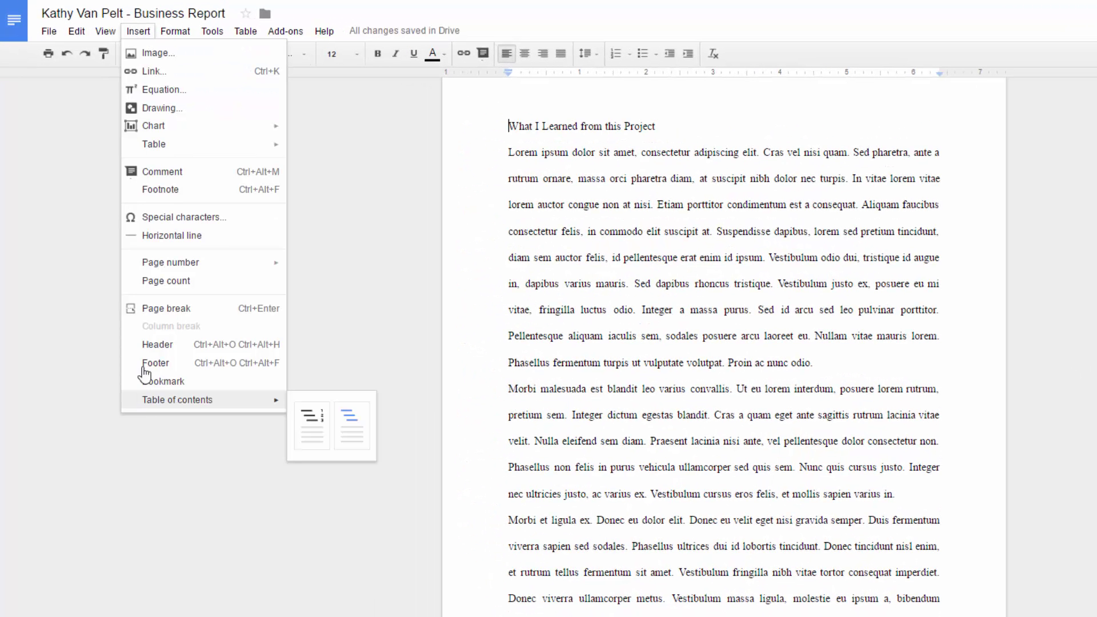
{"action": "left_click", "coordinate": [157, 308]}
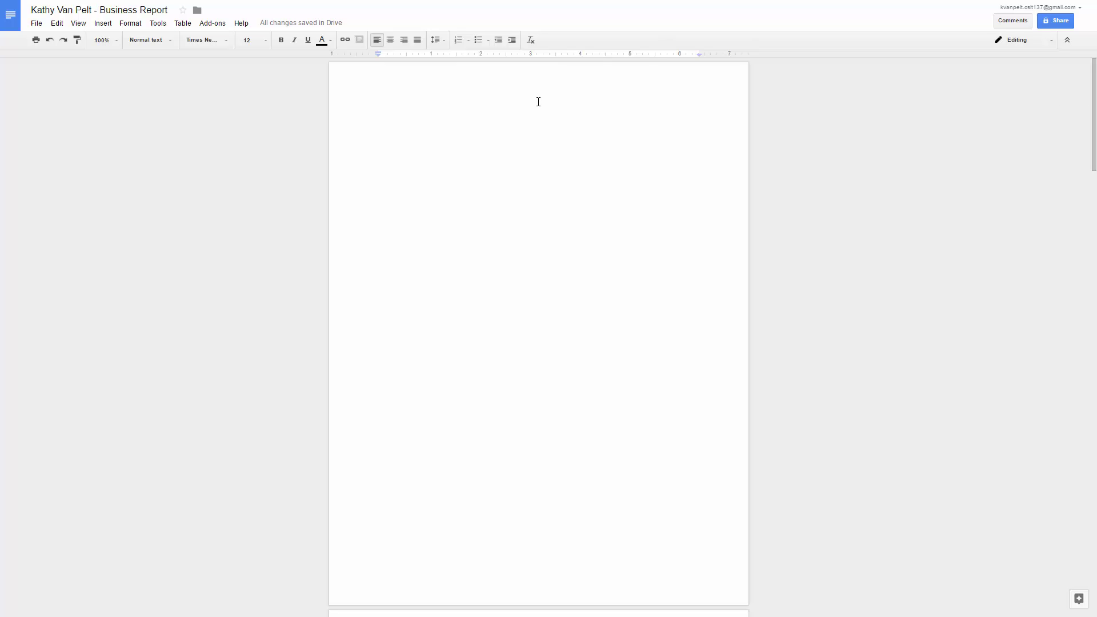
Paste the title, logo and author name onto the first page, centred in Title style.
{"action": "key", "text": "Return"}
{"action": "type", "text": "BUSINESS BUDGET PROJECT    Kathy Van Pelt"}
{"action": "left_click_drag", "start_coordinate": [430, 385], "coordinate": [369, 236]}
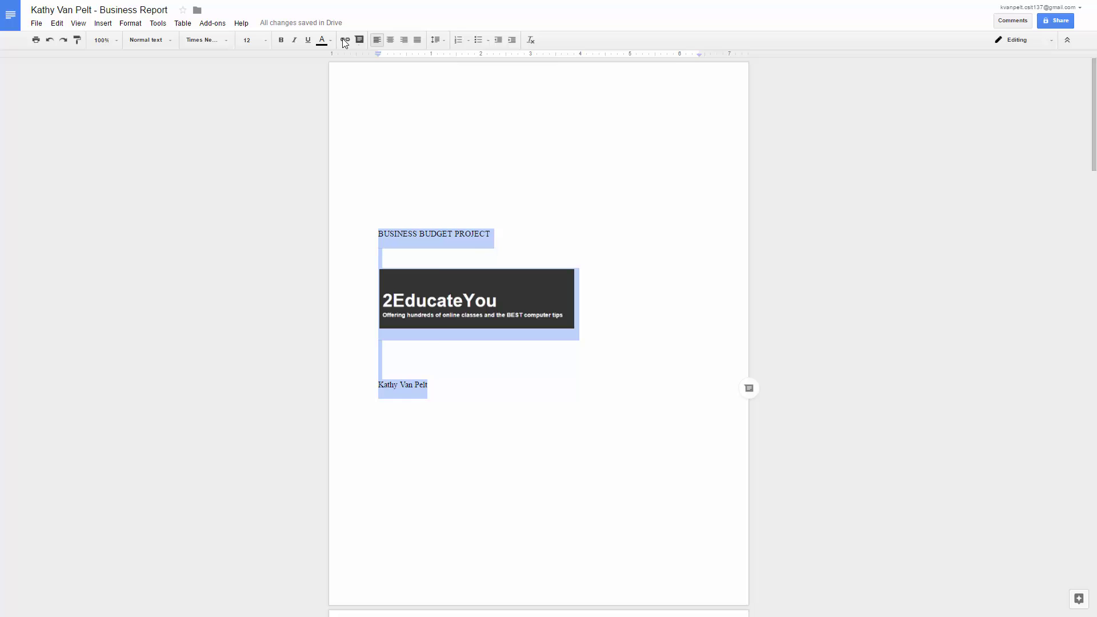
{"action": "left_click", "coordinate": [390, 40]}
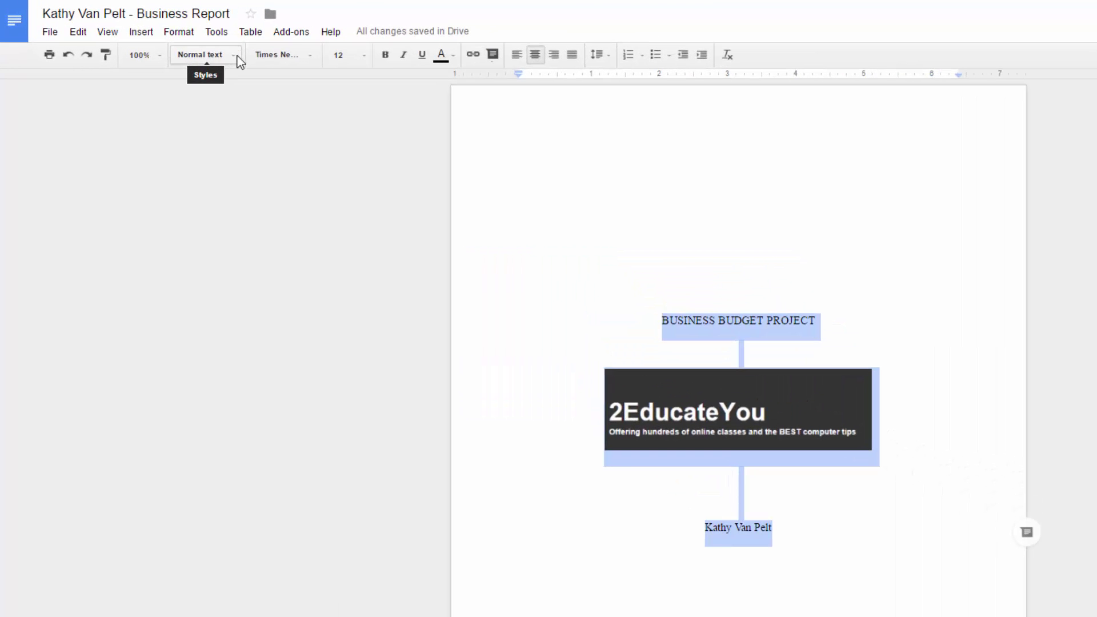
{"action": "left_click", "coordinate": [239, 57]}
{"action": "left_click", "coordinate": [209, 128]}
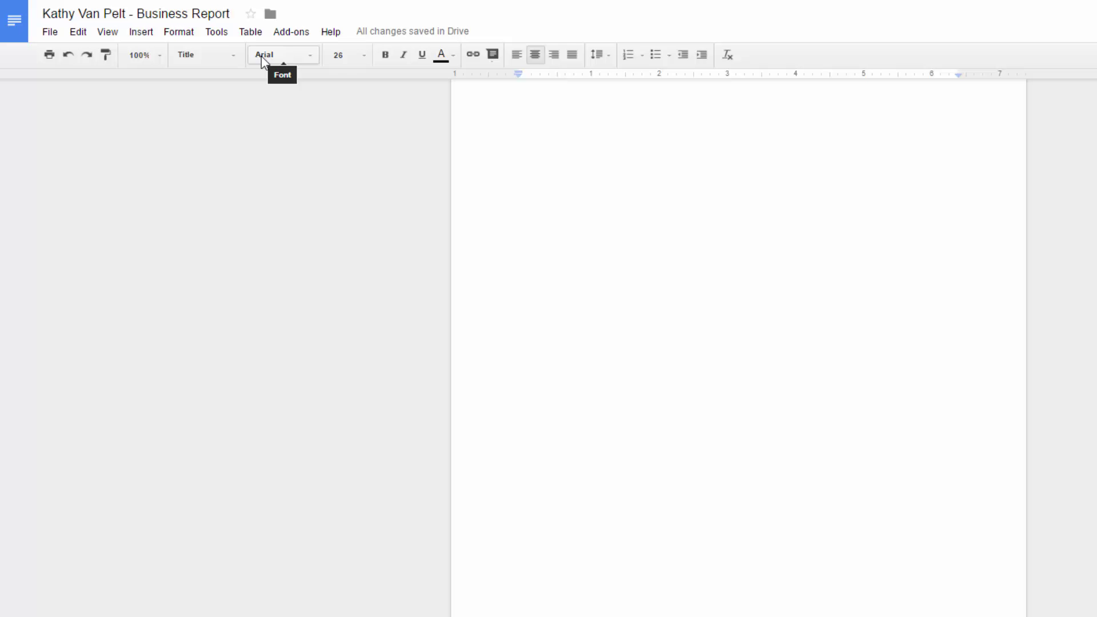
Delete the whole document's content, then undo the deletion to restore the title page.
{"action": "key", "text": "ctrl+a"}
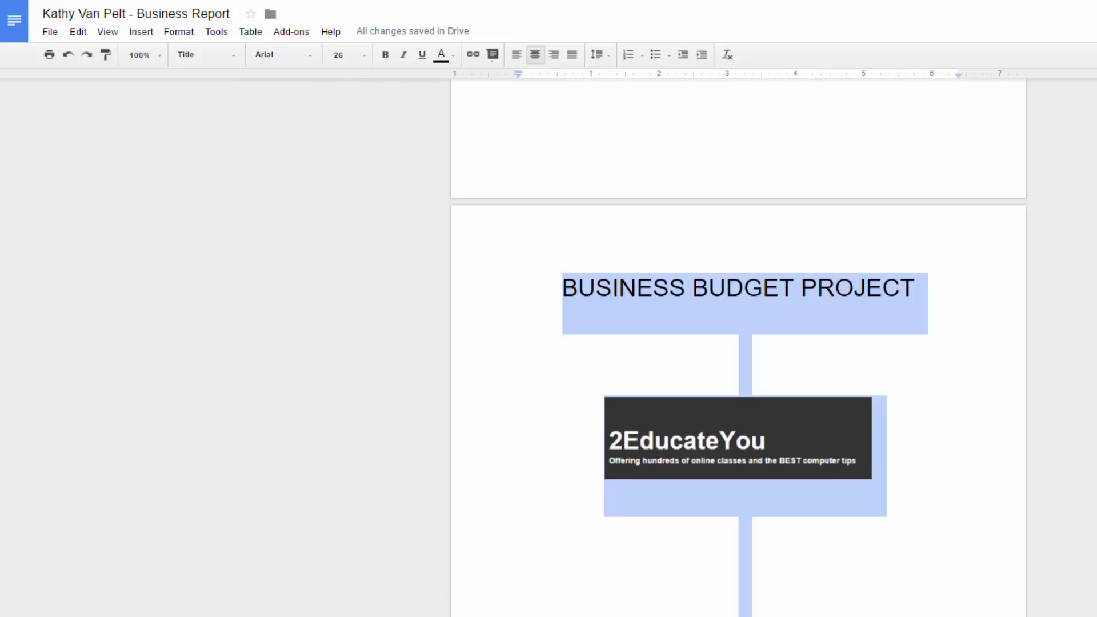
{"action": "key", "text": "Delete"}
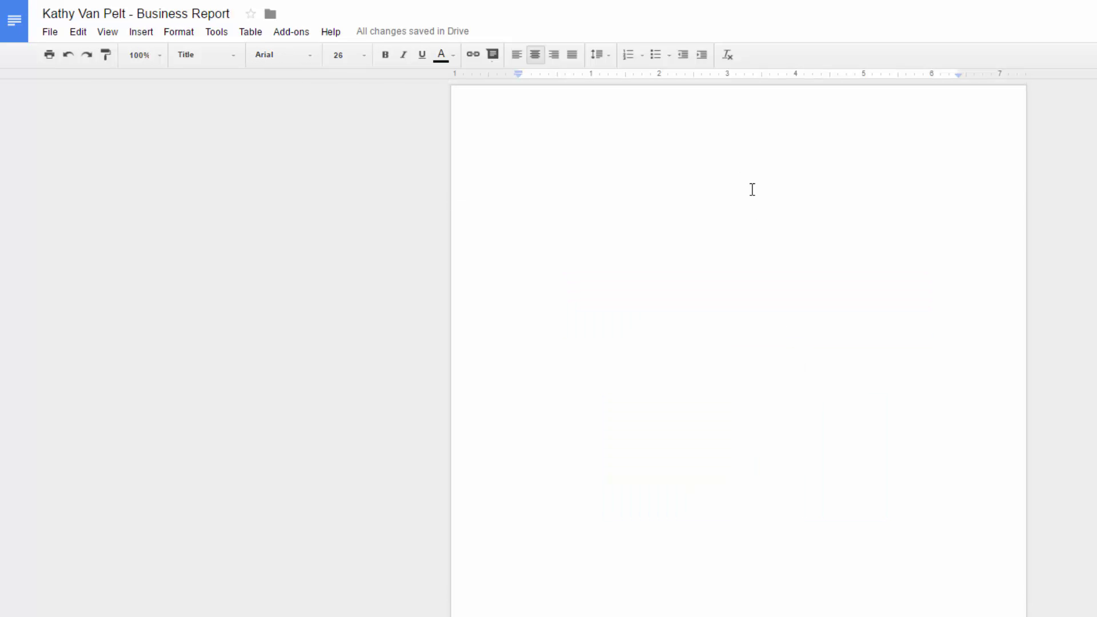
{"action": "key", "text": "ctrl+z"}
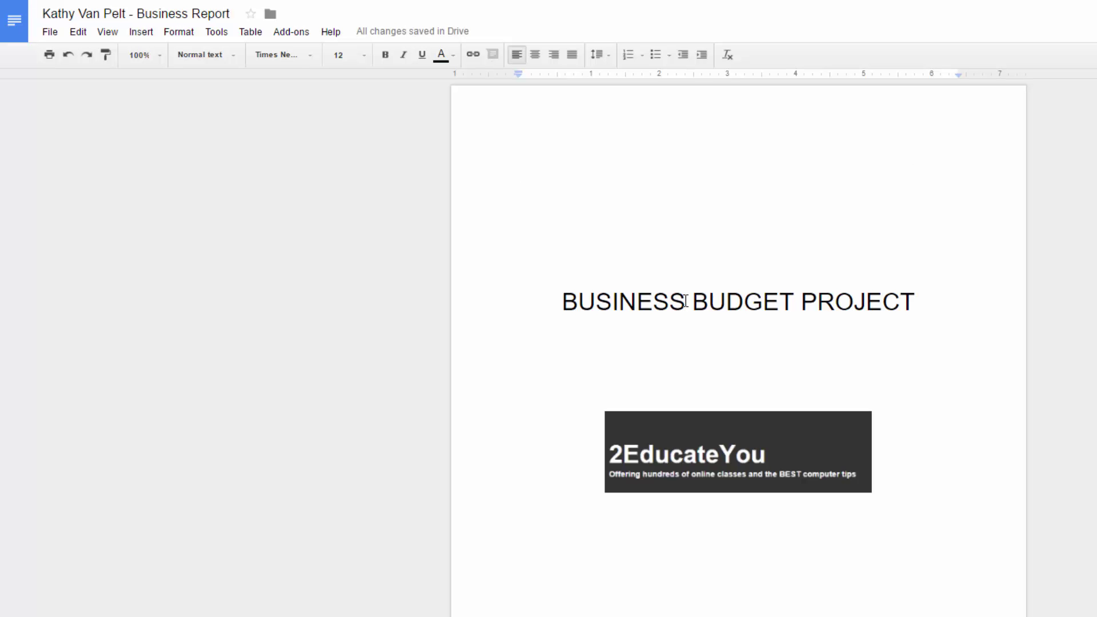
Apply Times New Roman to the title, logo and author name, and size the BUSINESS BUDGET PROJECT line to 30 pt.
{"action": "left_click_drag", "start_coordinate": [742, 606], "coordinate": [558, 324]}
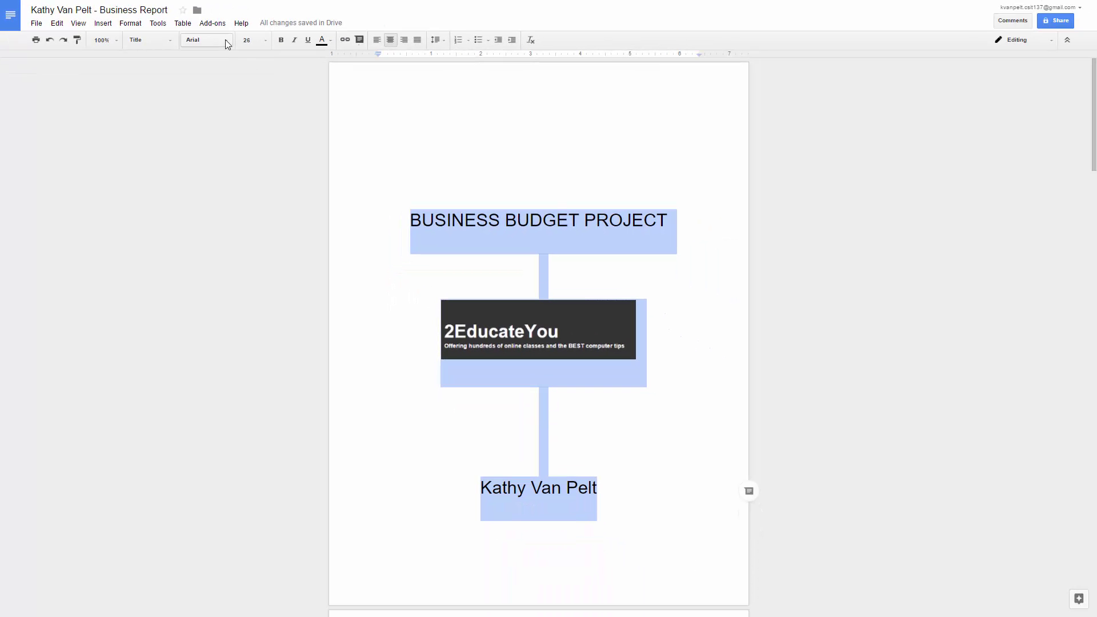
{"action": "left_click", "coordinate": [295, 52]}
{"action": "left_click", "coordinate": [222, 57]}
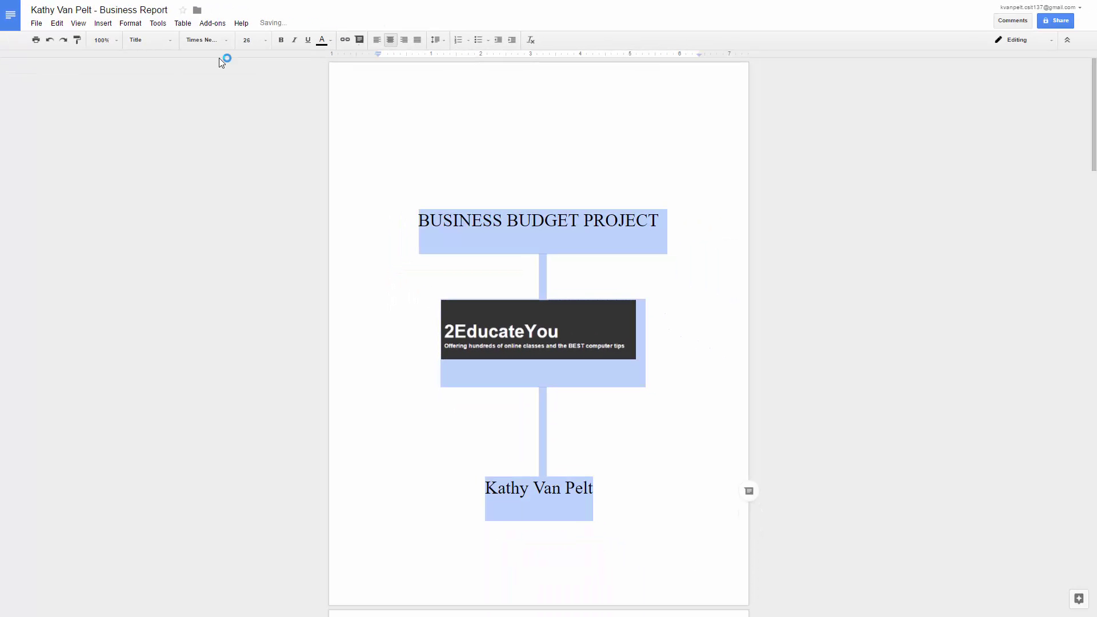
{"action": "left_click", "coordinate": [526, 220]}
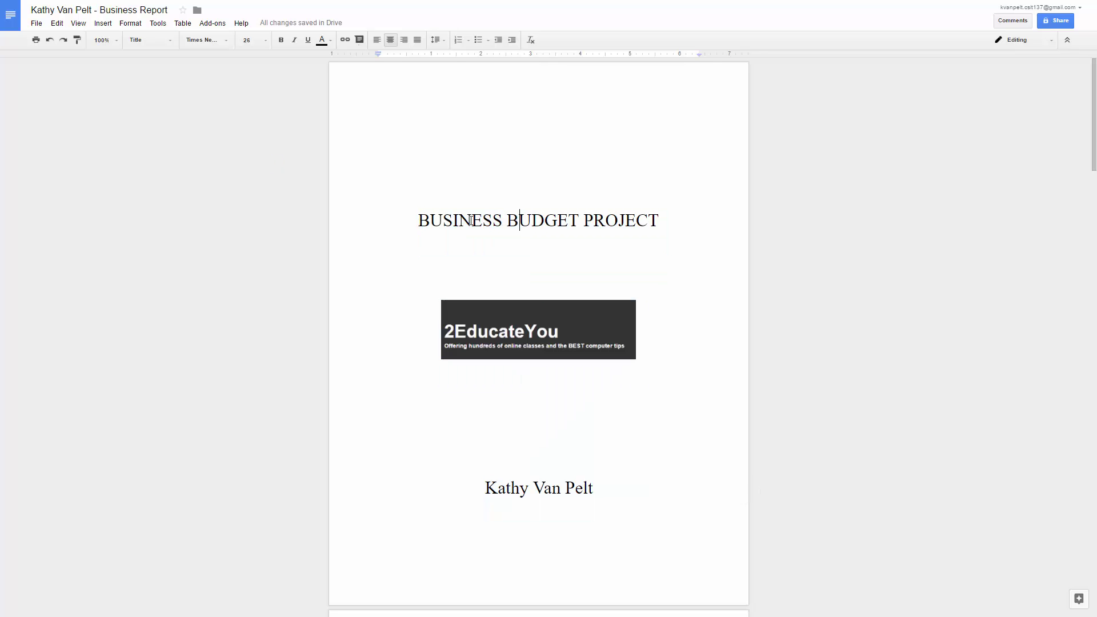
{"action": "triple_click", "coordinate": [569, 220]}
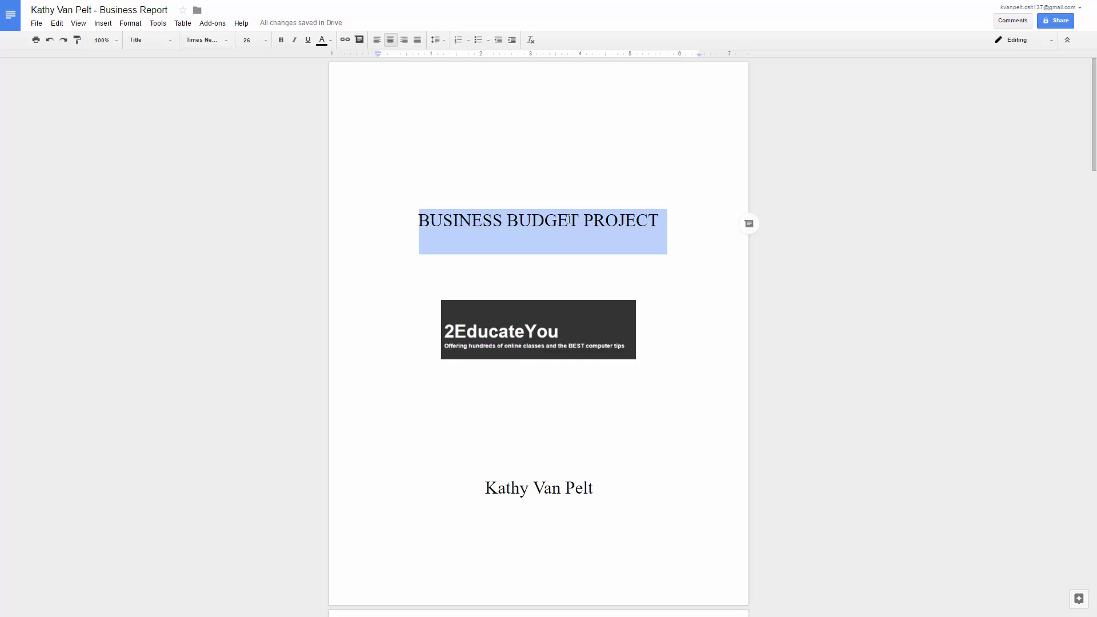
{"action": "left_click", "coordinate": [266, 42]}
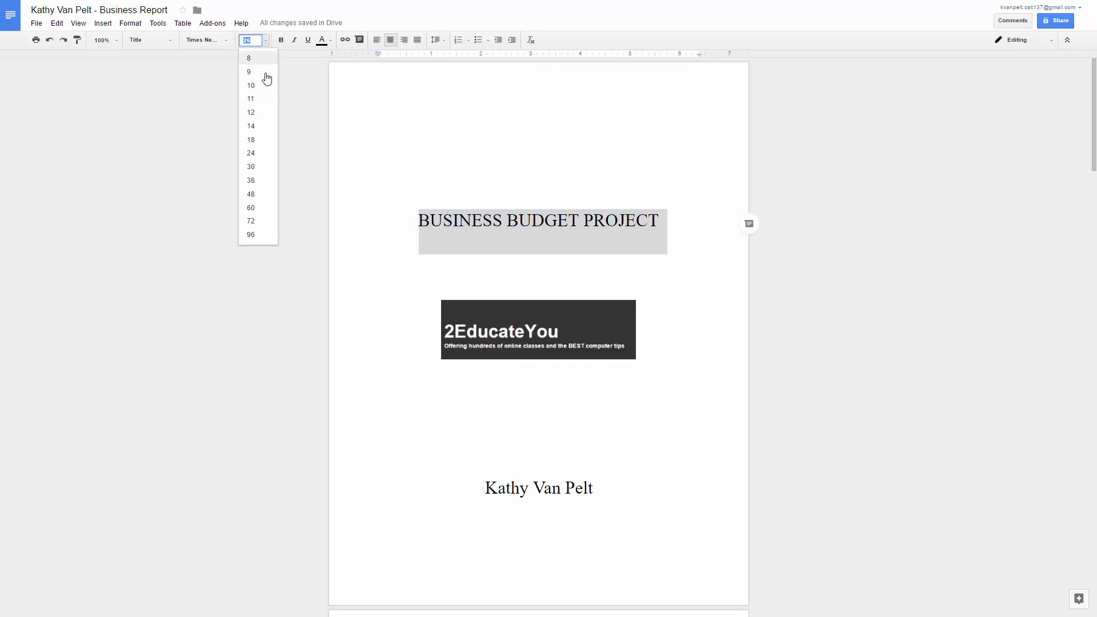
{"action": "left_click", "coordinate": [252, 170]}
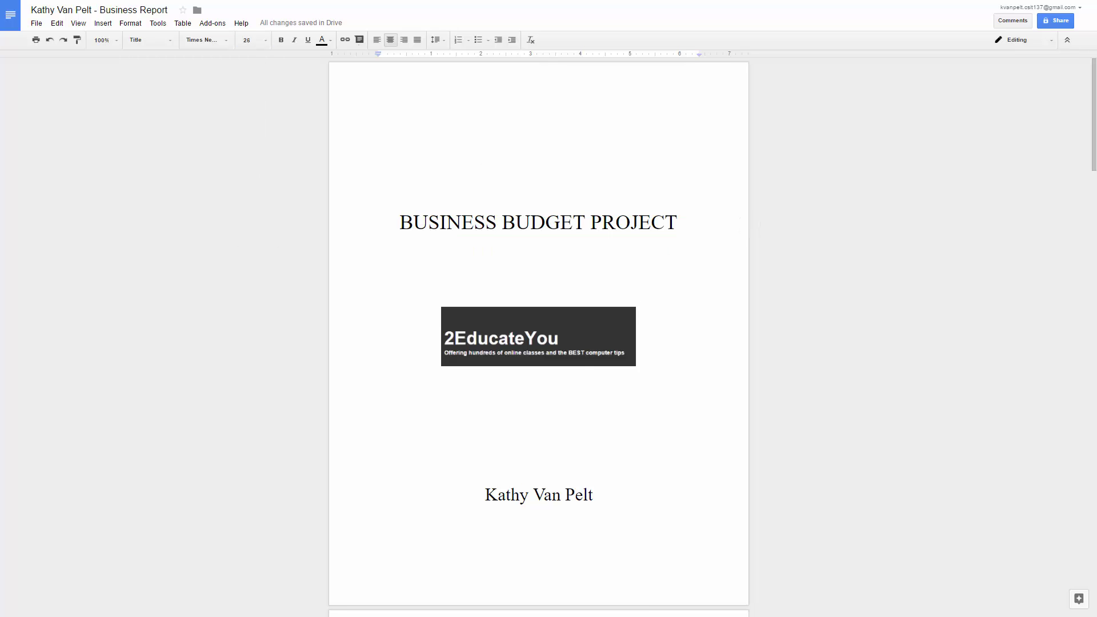
{"action": "scroll", "coordinate": [379, 514], "scroll_direction": "down", "scroll_amount": 2}
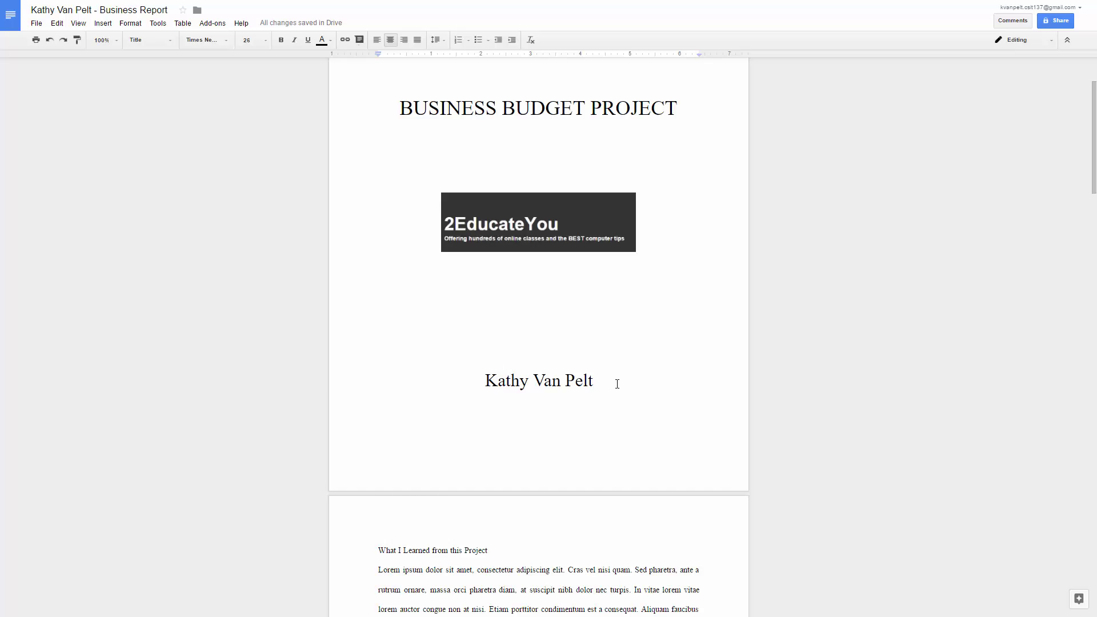
Start page 2 with a bold 14 pt 'Table of Contents' heading.
{"action": "key", "text": "ctrl+Return"}
{"action": "scroll", "coordinate": [483, 440], "scroll_direction": "down", "scroll_amount": 10}
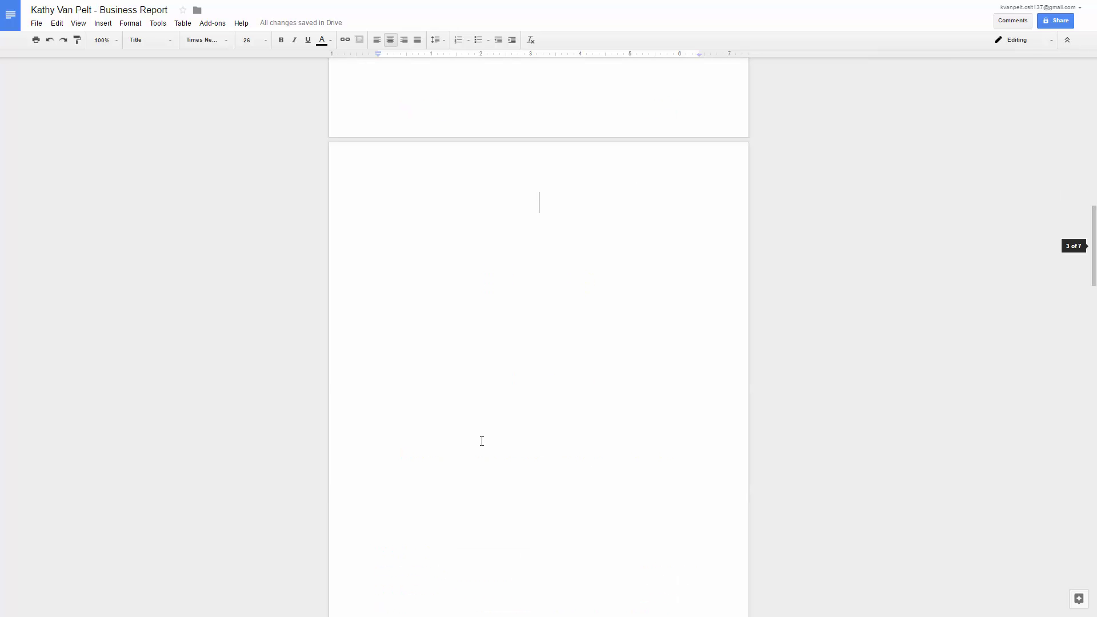
{"action": "scroll", "coordinate": [482, 437], "scroll_direction": "up", "scroll_amount": 9}
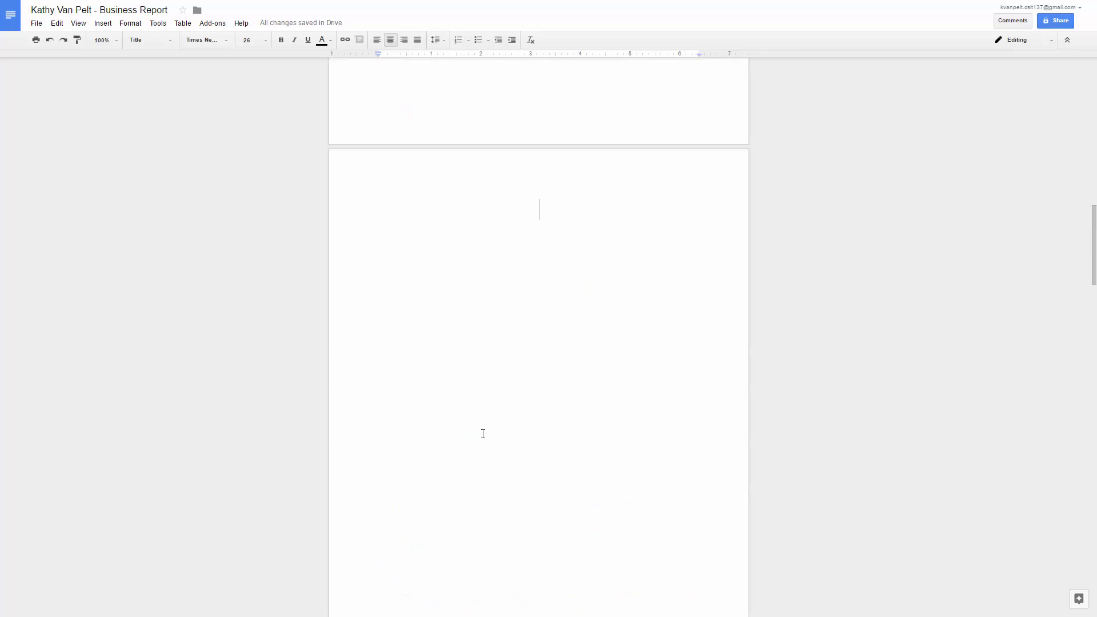
{"action": "type", "text": "tABL"}
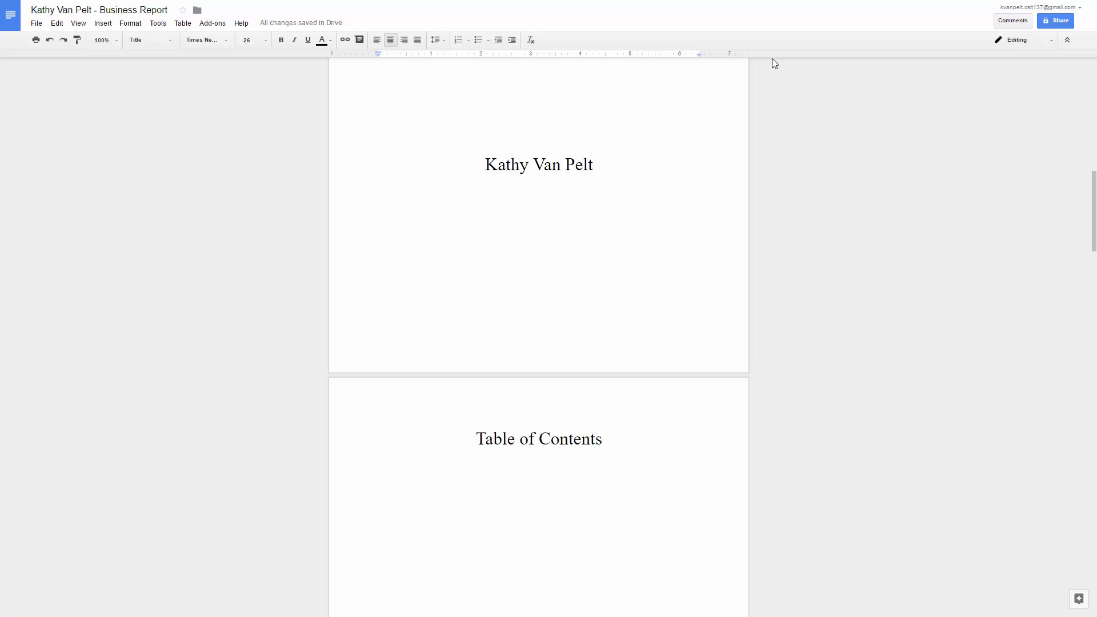
{"action": "scroll", "coordinate": [478, 441], "scroll_direction": "down", "scroll_amount": 4}
{"action": "left_click_drag", "start_coordinate": [476, 210], "coordinate": [600, 205]}
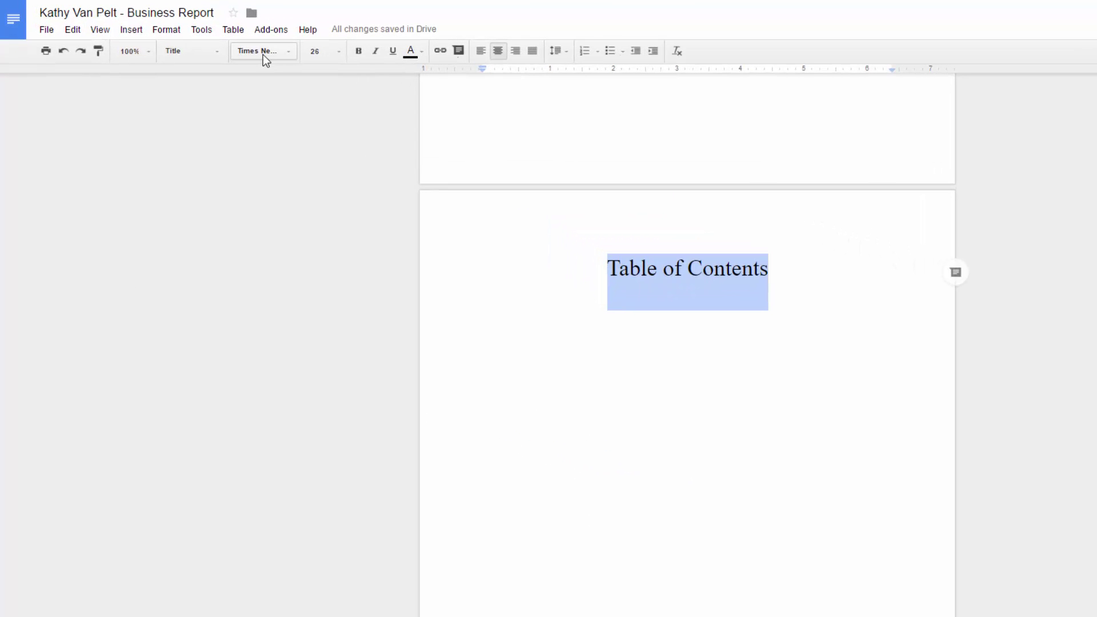
{"action": "left_click", "coordinate": [343, 53]}
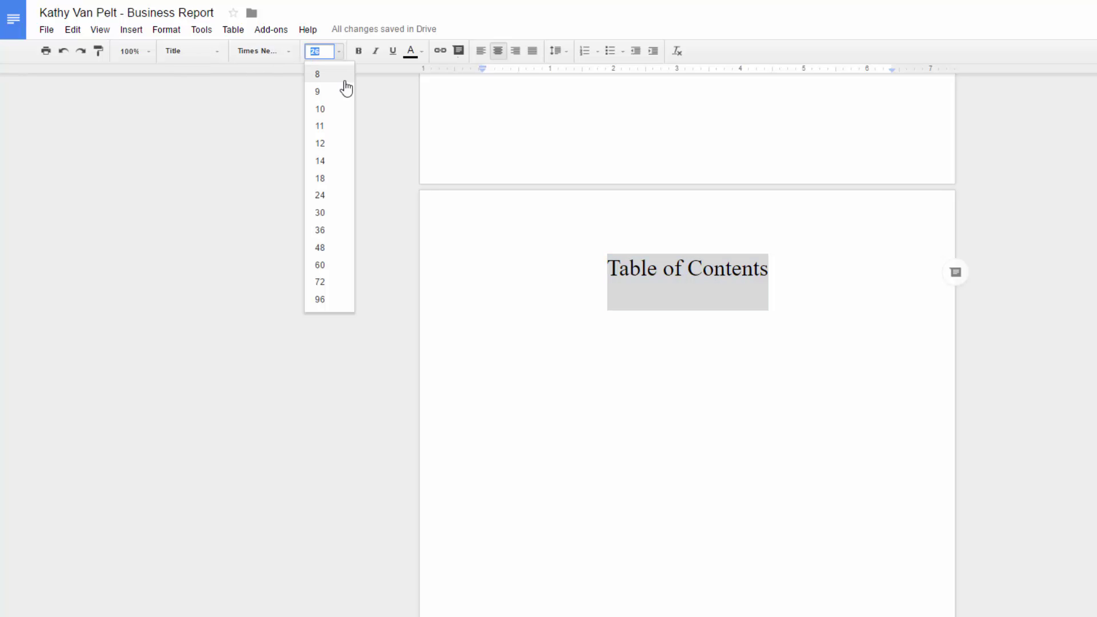
{"action": "left_click", "coordinate": [323, 162]}
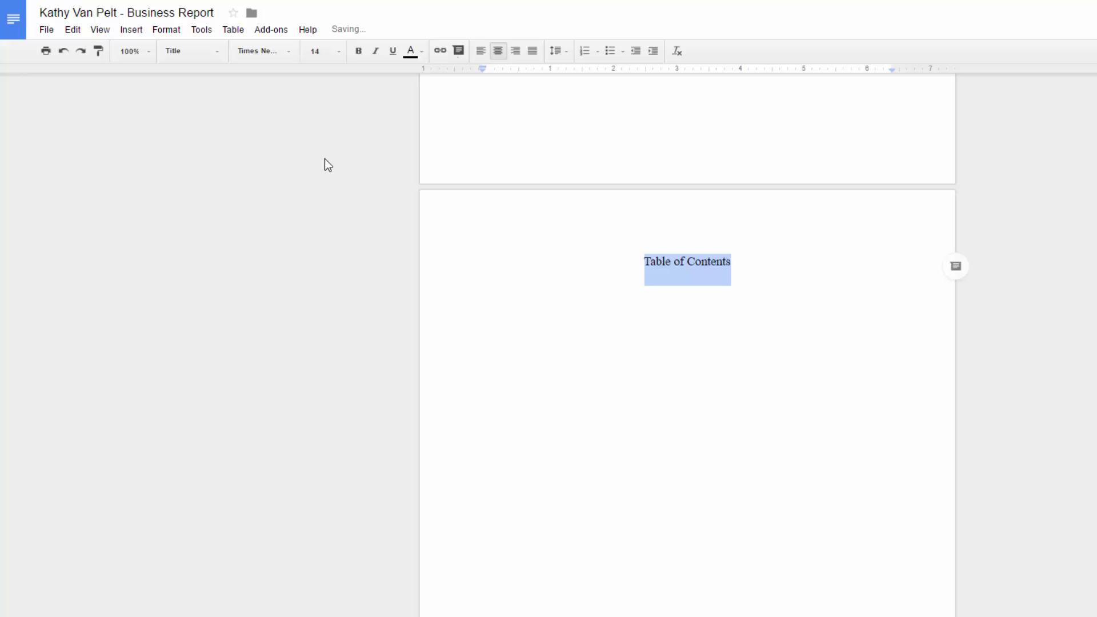
{"action": "left_click", "coordinate": [358, 52]}
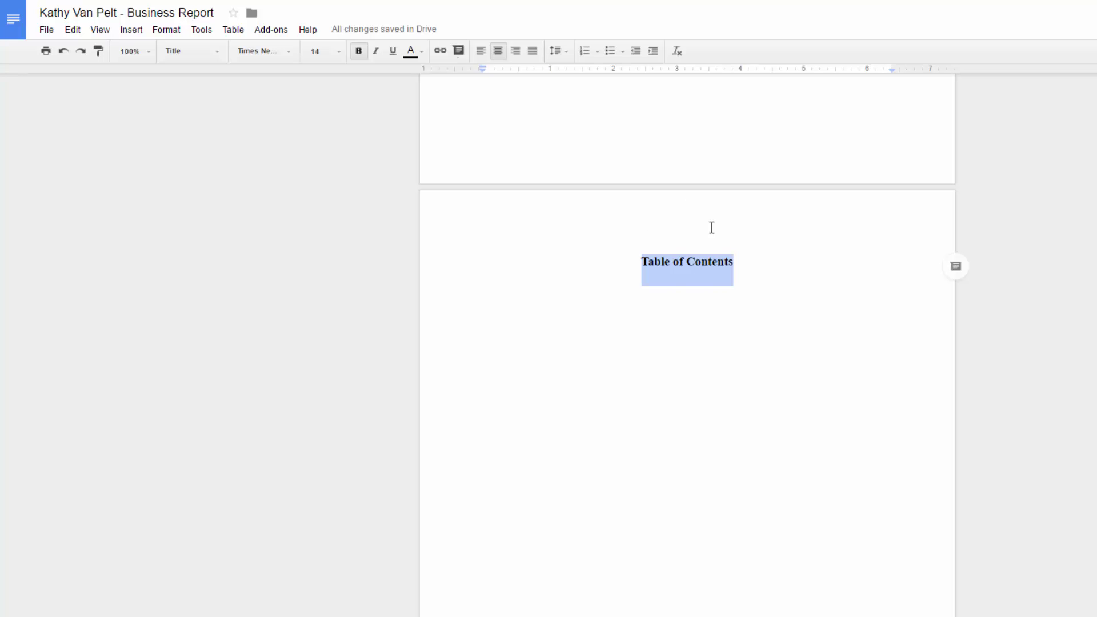
{"action": "left_click", "coordinate": [747, 261]}
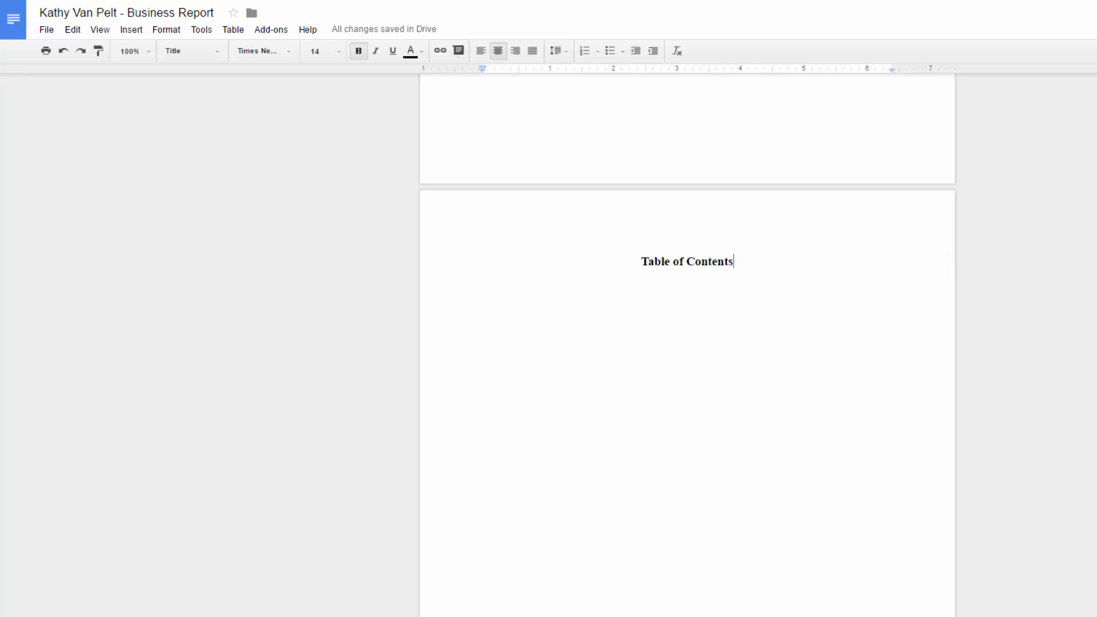
{"action": "scroll", "coordinate": [697, 262], "scroll_direction": "down", "scroll_amount": 1}
{"action": "scroll", "coordinate": [697, 263], "scroll_direction": "down", "scroll_amount": 8}
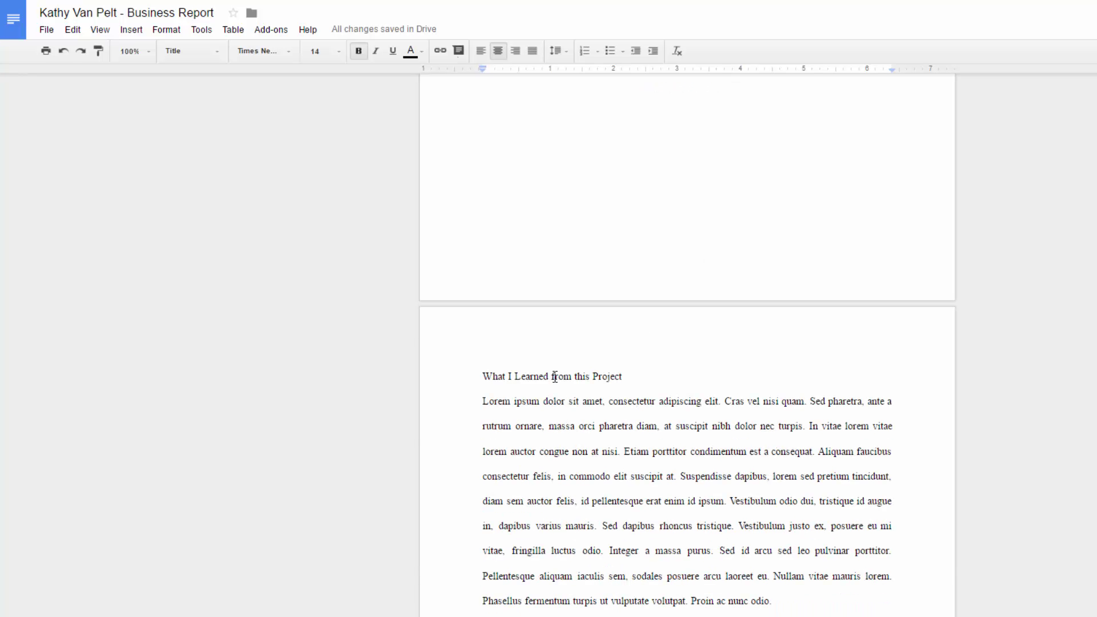
Style the 'What I Learned from this Project' heading as Heading 2 in Times New Roman 16 pt.
{"action": "left_click", "coordinate": [554, 376]}
{"action": "double_click", "coordinate": [560, 376]}
{"action": "left_click", "coordinate": [552, 376]}
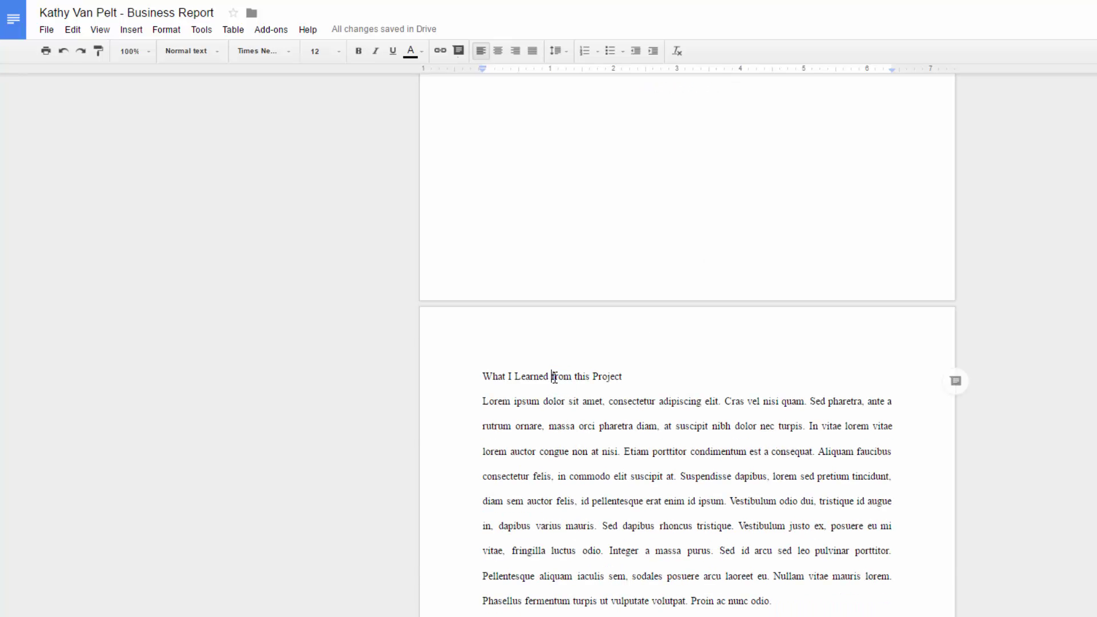
{"action": "scroll", "coordinate": [720, 299], "scroll_direction": "down", "scroll_amount": 1}
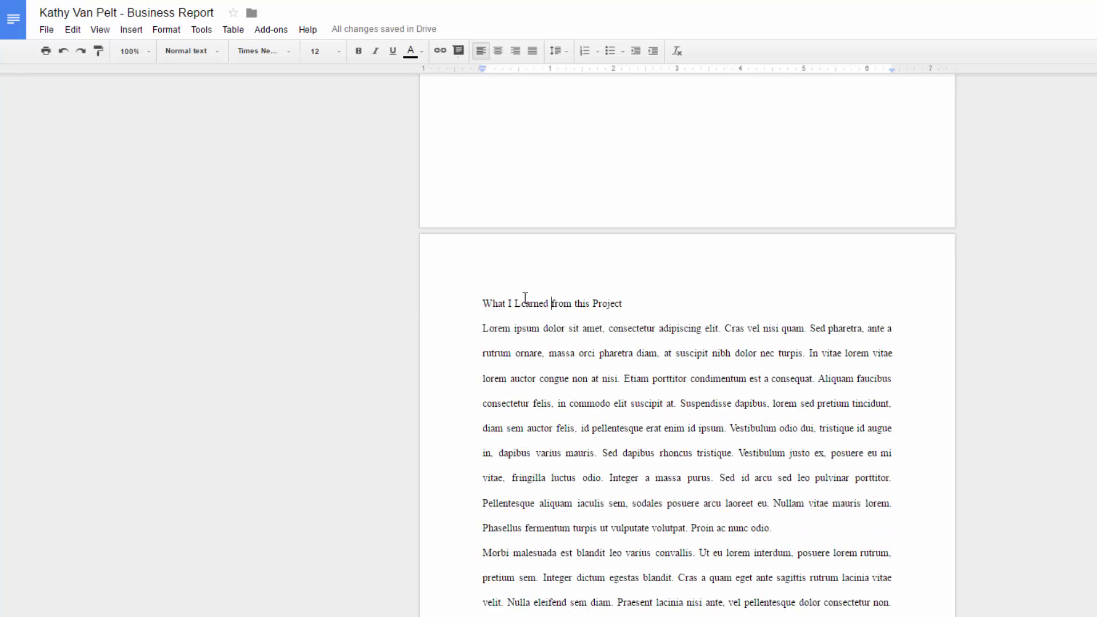
{"action": "left_click", "coordinate": [484, 302]}
{"action": "left_click_drag", "start_coordinate": [485, 303], "coordinate": [622, 302]}
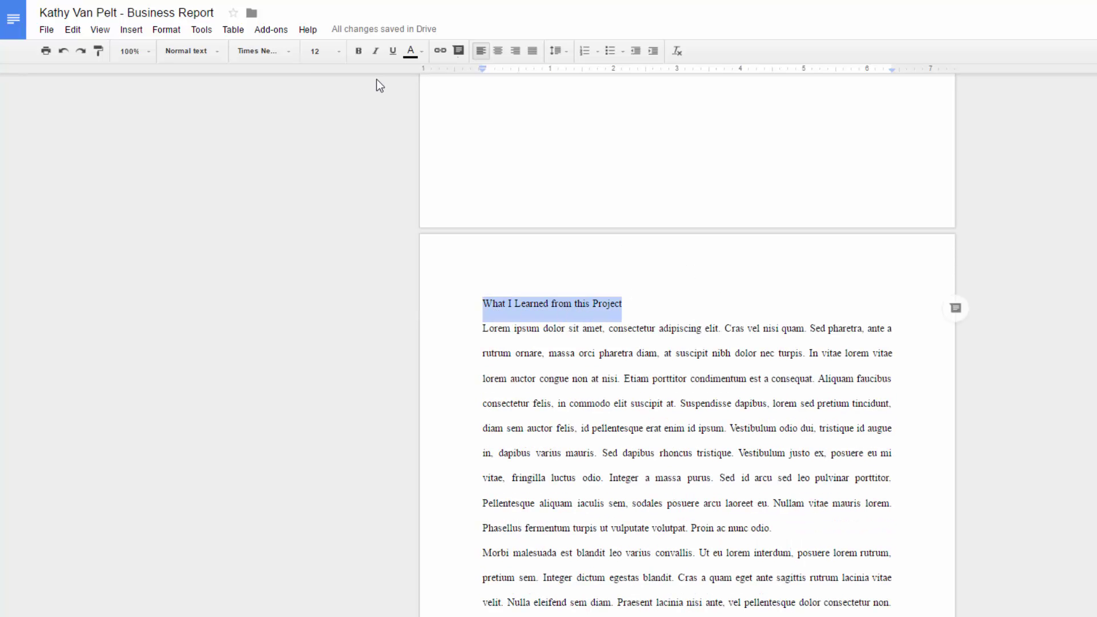
{"action": "left_click", "coordinate": [219, 50]}
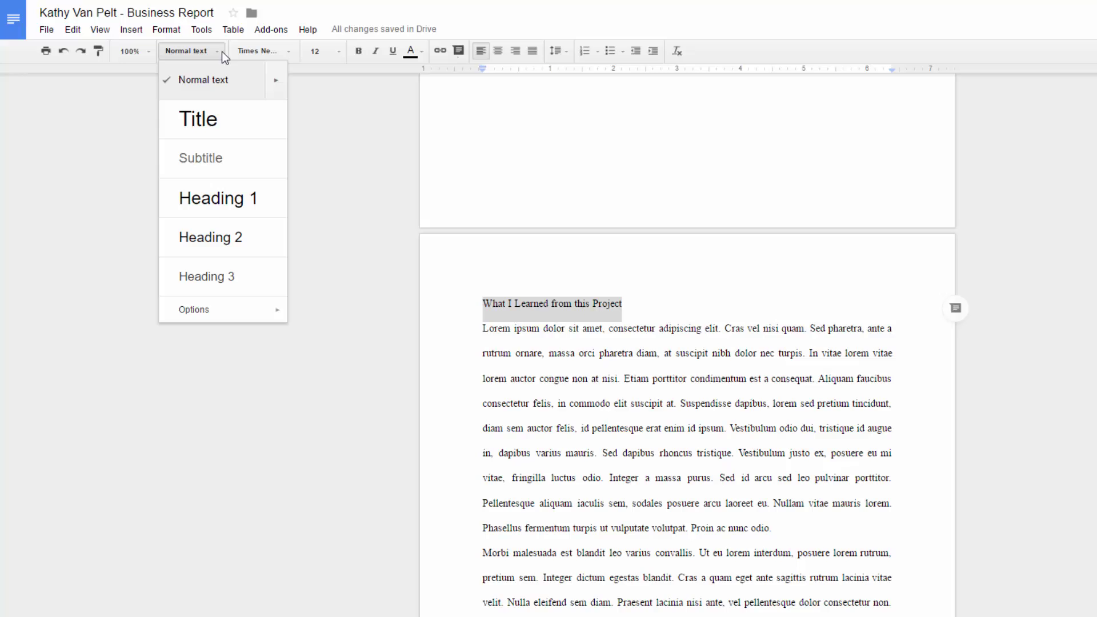
{"action": "left_click", "coordinate": [220, 250]}
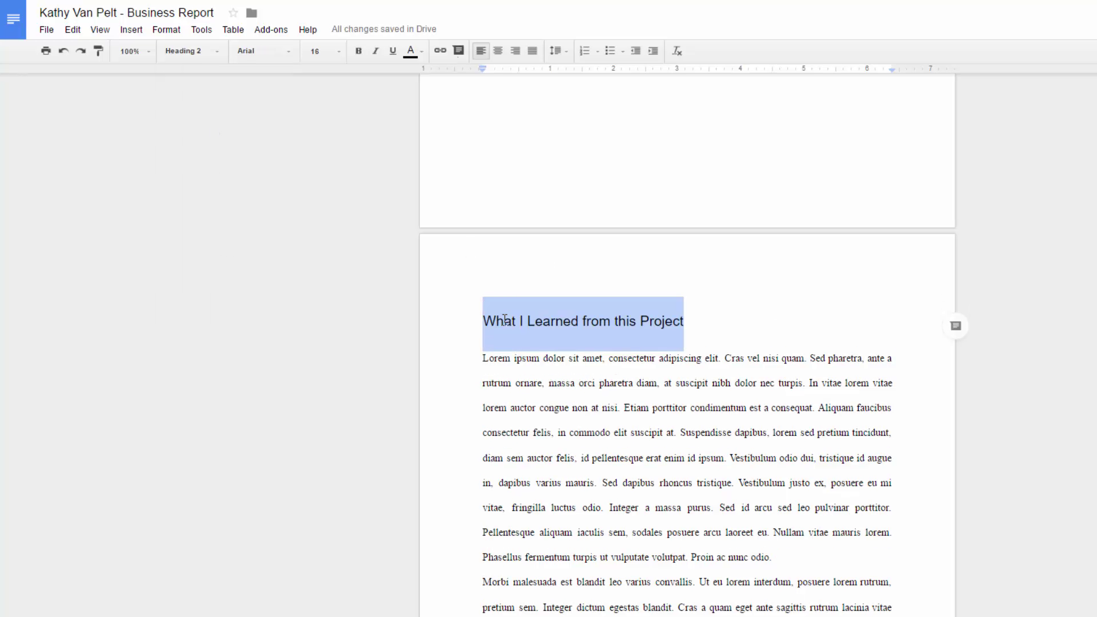
{"action": "left_click", "coordinate": [289, 51]}
{"action": "left_click", "coordinate": [307, 80]}
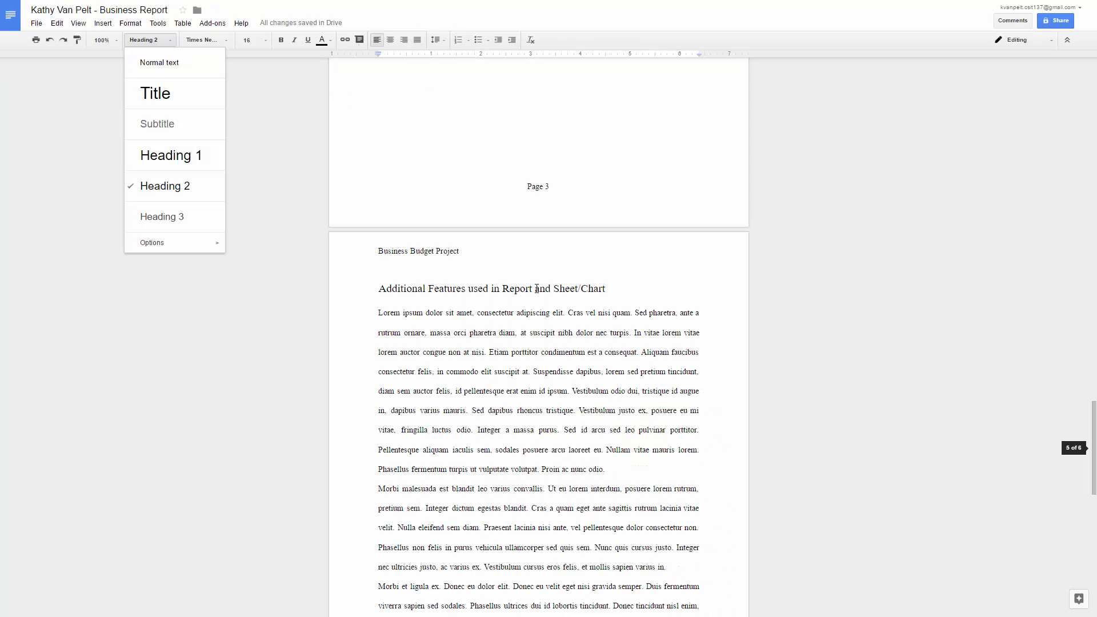
{"action": "left_click", "coordinate": [504, 366]}
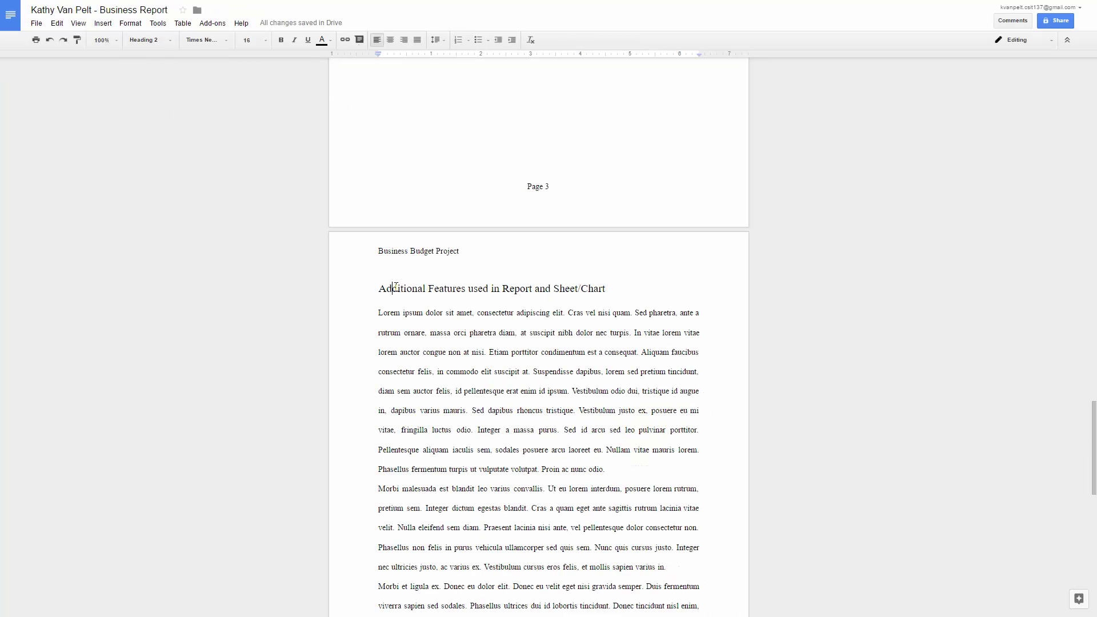
Make 'Additional Features used in Report and Sheet/Chart' a Heading 2 in Times New Roman.
{"action": "left_click_drag", "start_coordinate": [379, 287], "coordinate": [606, 288]}
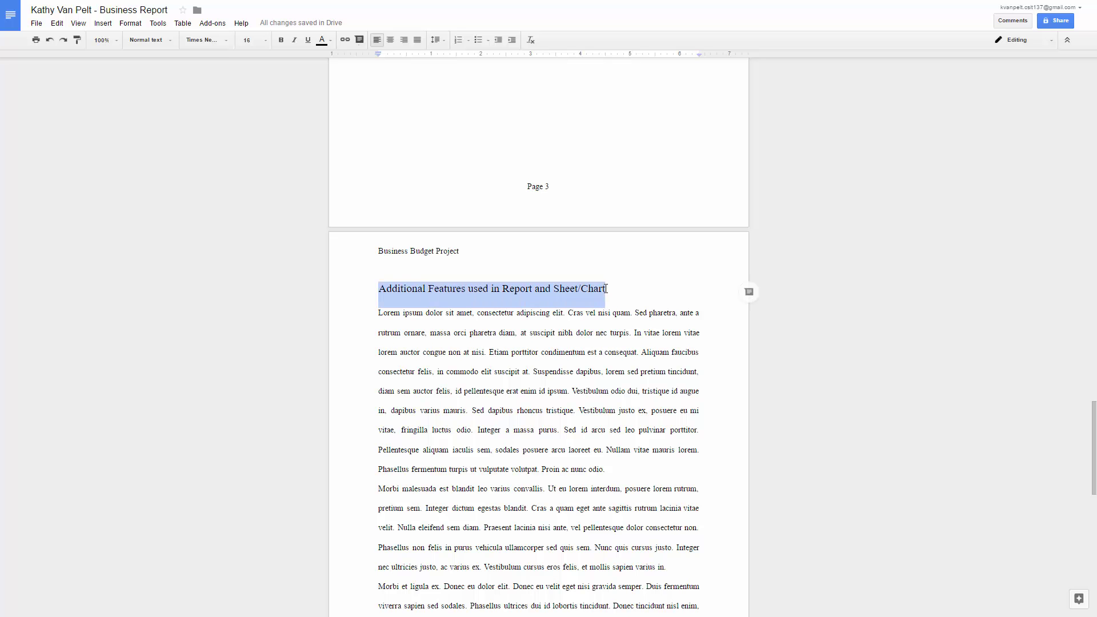
{"action": "left_click", "coordinate": [170, 40]}
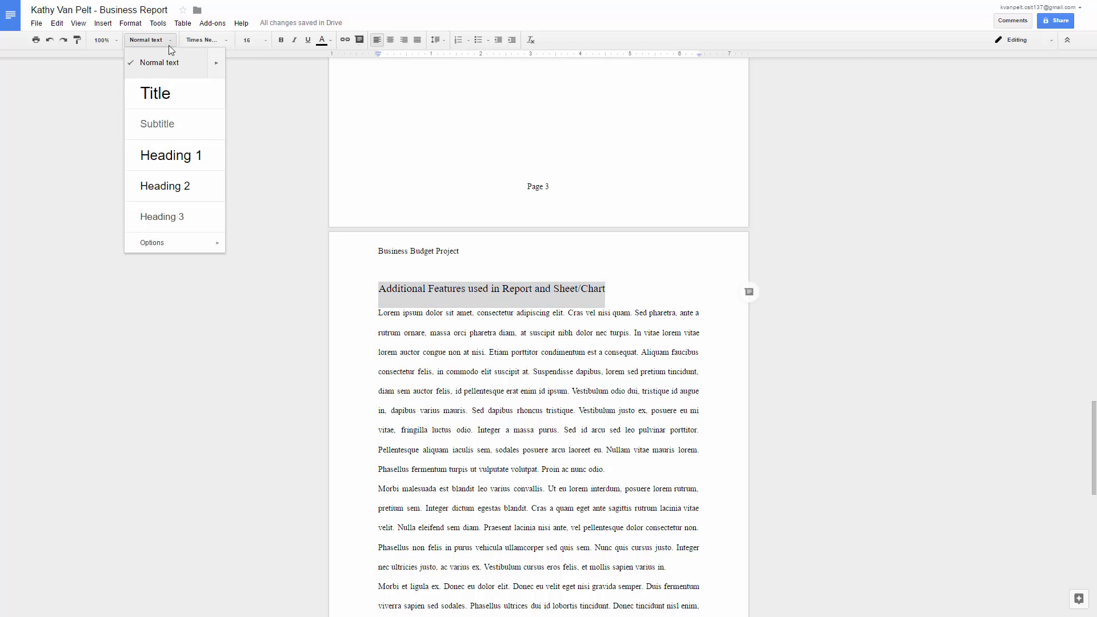
{"action": "left_click", "coordinate": [161, 184]}
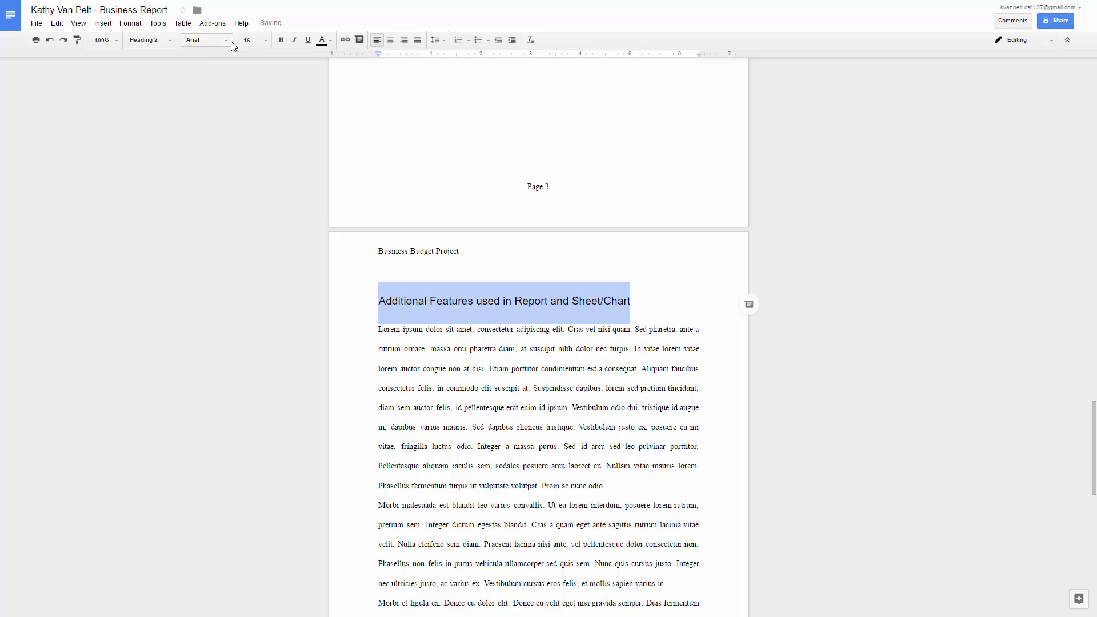
{"action": "left_click", "coordinate": [228, 40]}
{"action": "left_click", "coordinate": [217, 58]}
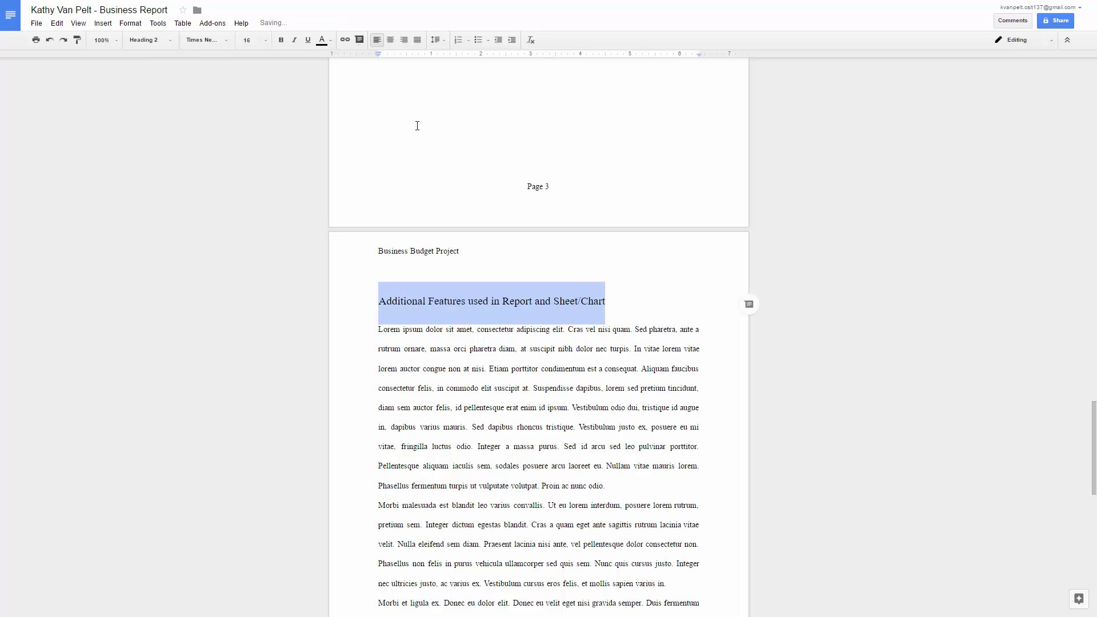
Make the 'Business Budget Chart' heading a Heading 2 in Times New Roman.
{"action": "scroll", "coordinate": [525, 324], "scroll_direction": "down", "scroll_amount": 12}
{"action": "left_click_drag", "start_coordinate": [378, 377], "coordinate": [482, 374]}
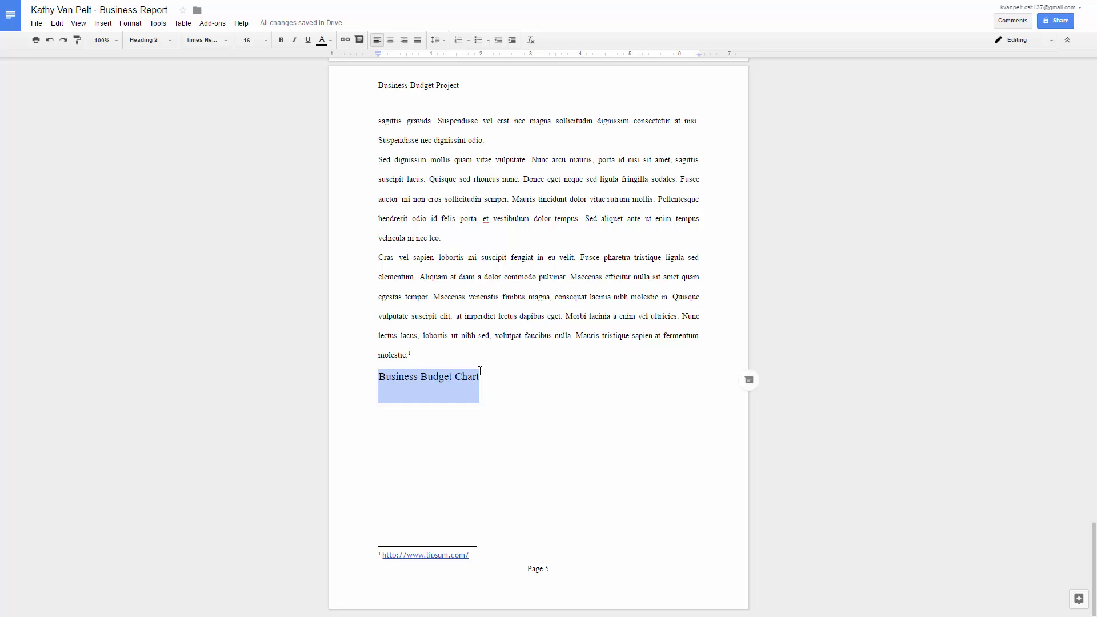
{"action": "left_click", "coordinate": [166, 41]}
{"action": "left_click", "coordinate": [163, 192]}
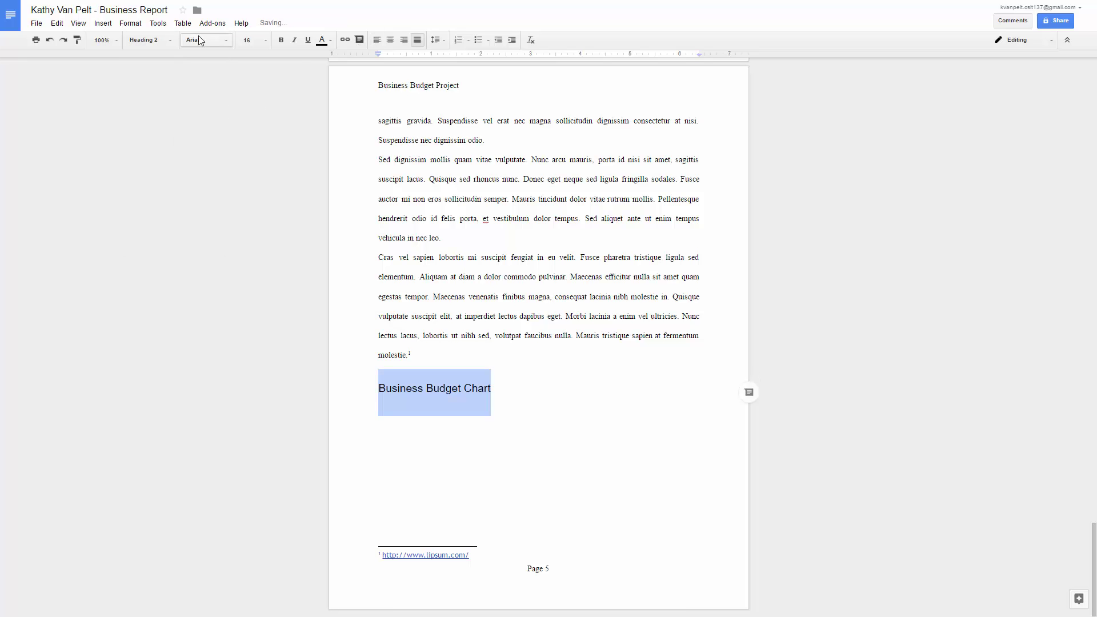
{"action": "left_click", "coordinate": [227, 40]}
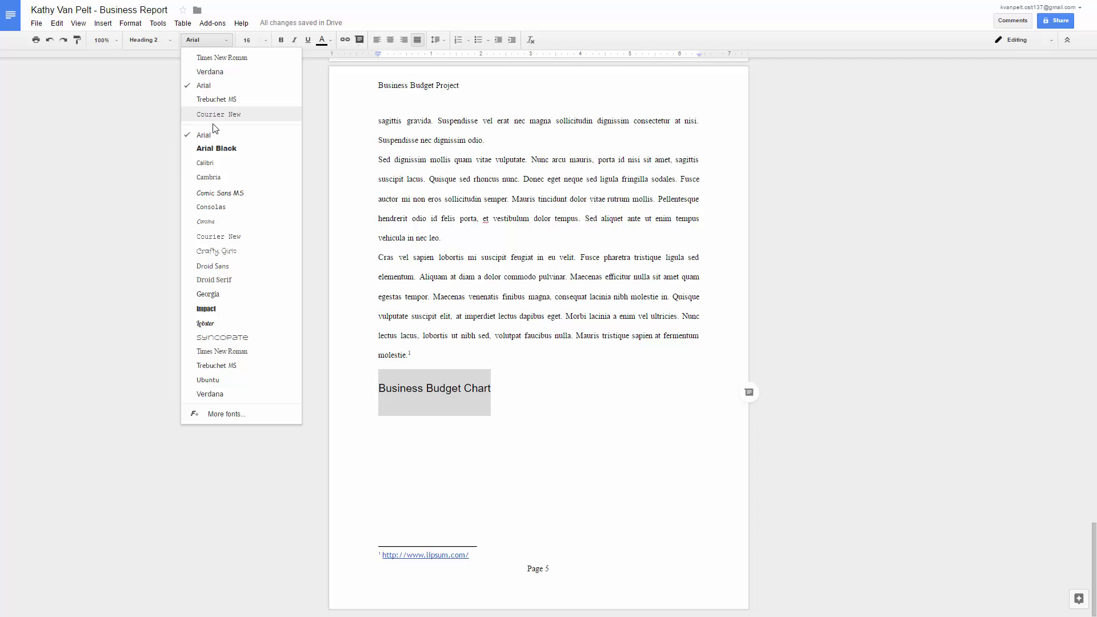
{"action": "left_click", "coordinate": [205, 57]}
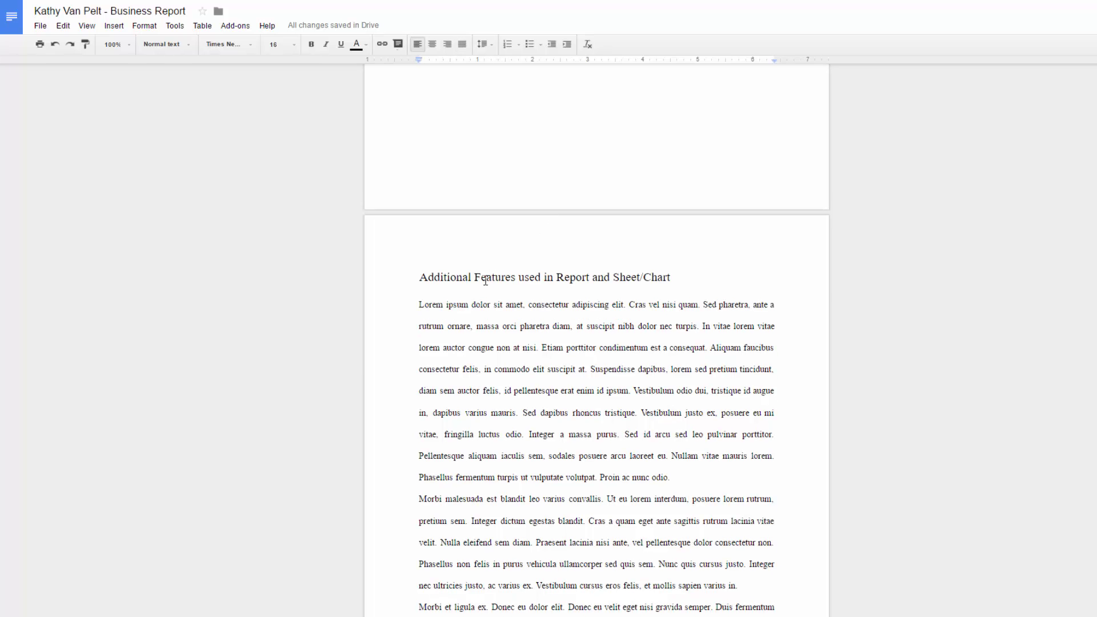
Add an empty paragraph right after the 'Business Budget Chart' heading.
{"action": "triple_click", "coordinate": [485, 280]}
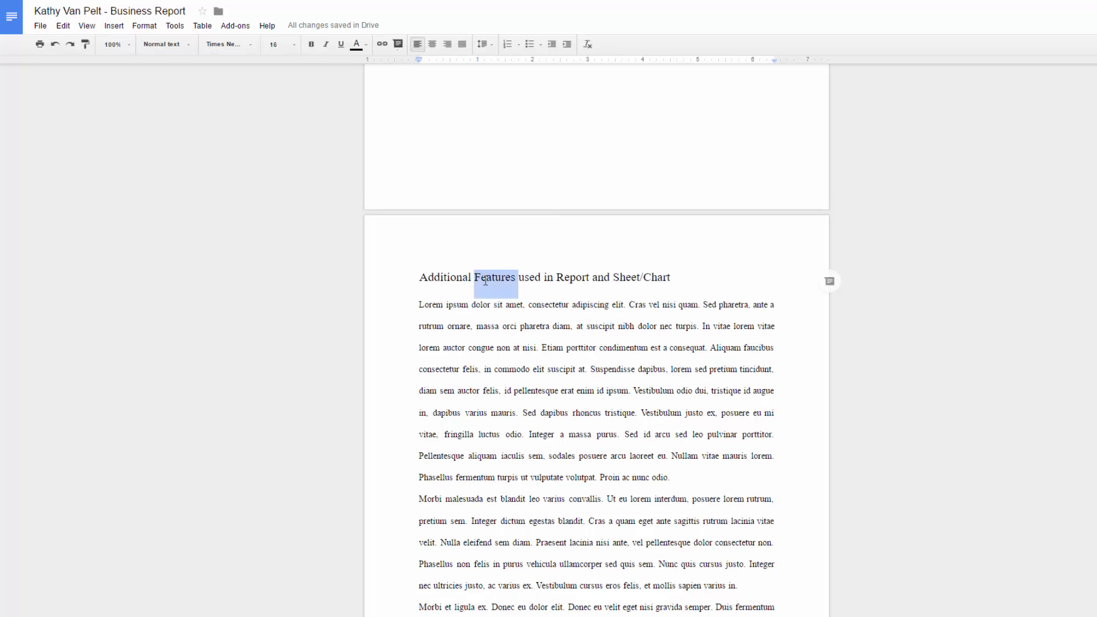
{"action": "left_click", "coordinate": [418, 306]}
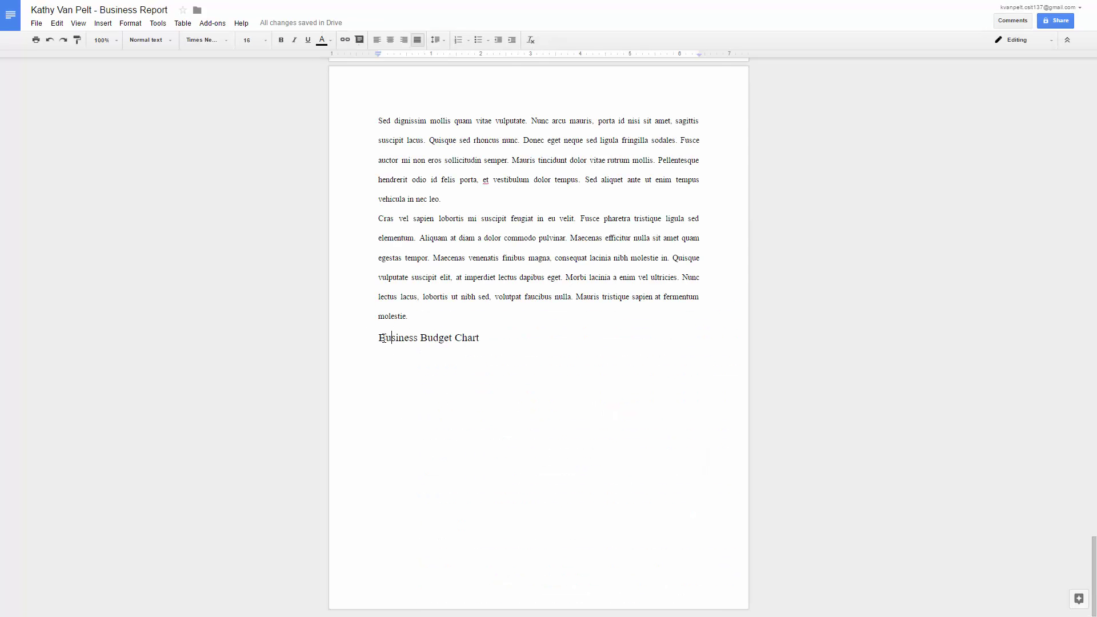
{"action": "left_click_drag", "start_coordinate": [488, 340], "coordinate": [488, 344]}
{"action": "left_click", "coordinate": [488, 338]}
{"action": "key", "text": "Return"}
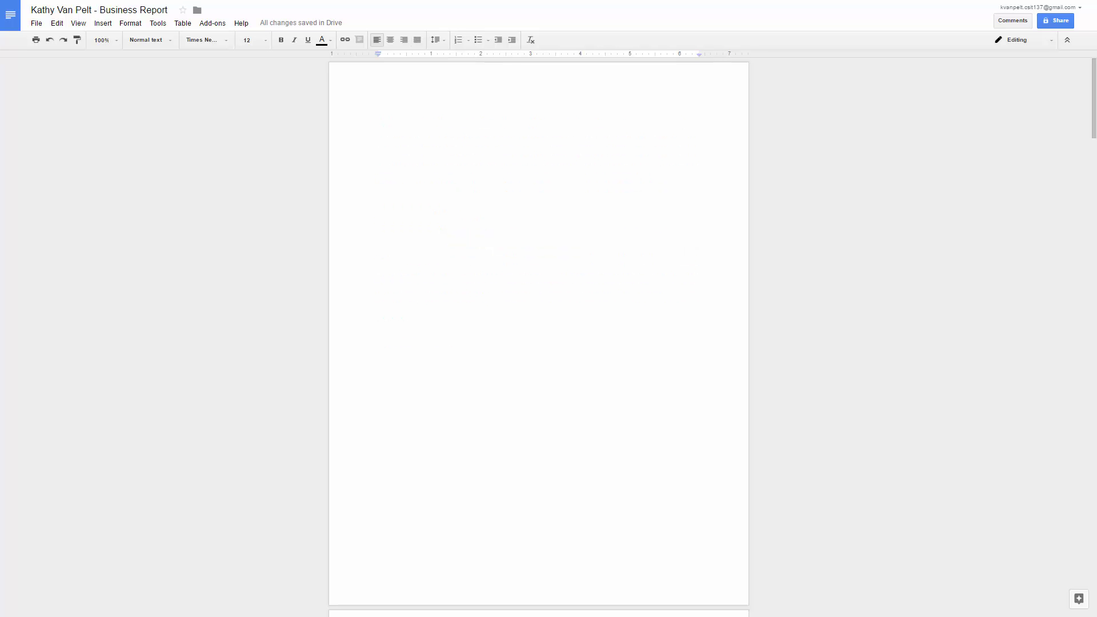
Open the header of the first (title) page for editing.
{"action": "left_click", "coordinate": [396, 118]}
{"action": "key", "text": "ctrl+z"}
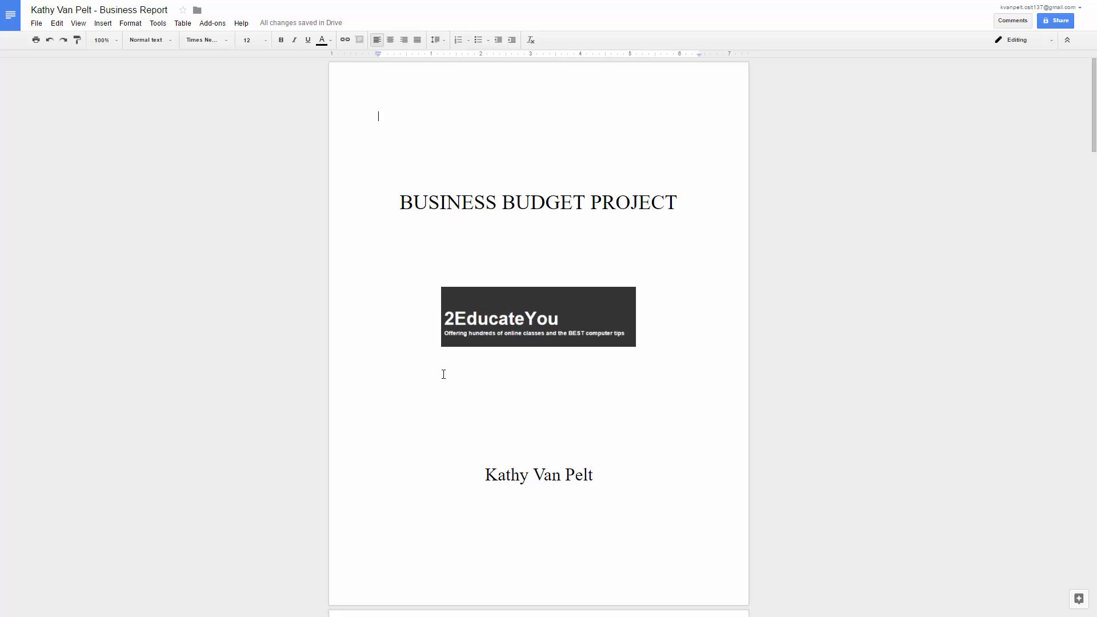
{"action": "scroll", "coordinate": [509, 250], "scroll_direction": "down", "scroll_amount": 10}
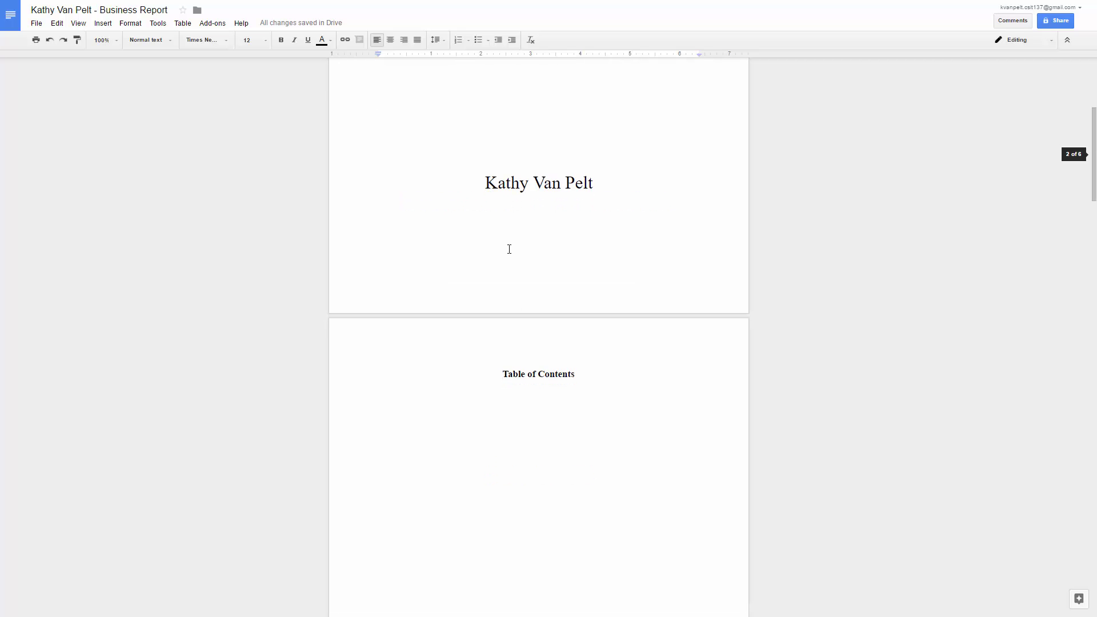
{"action": "scroll", "coordinate": [509, 249], "scroll_direction": "up", "scroll_amount": 10}
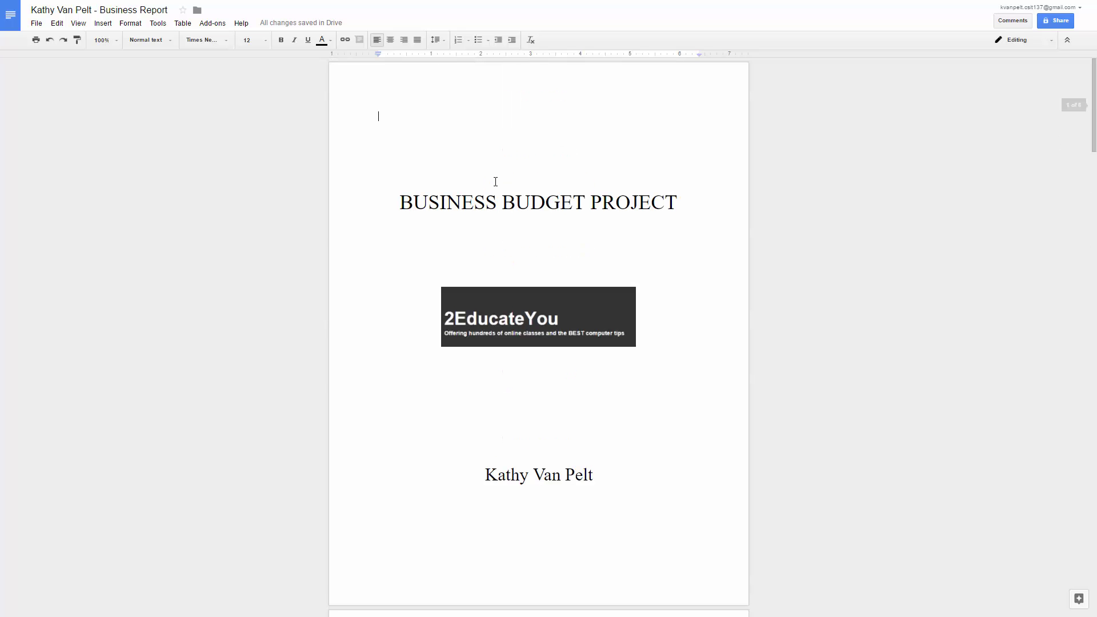
{"action": "left_click", "coordinate": [382, 86]}
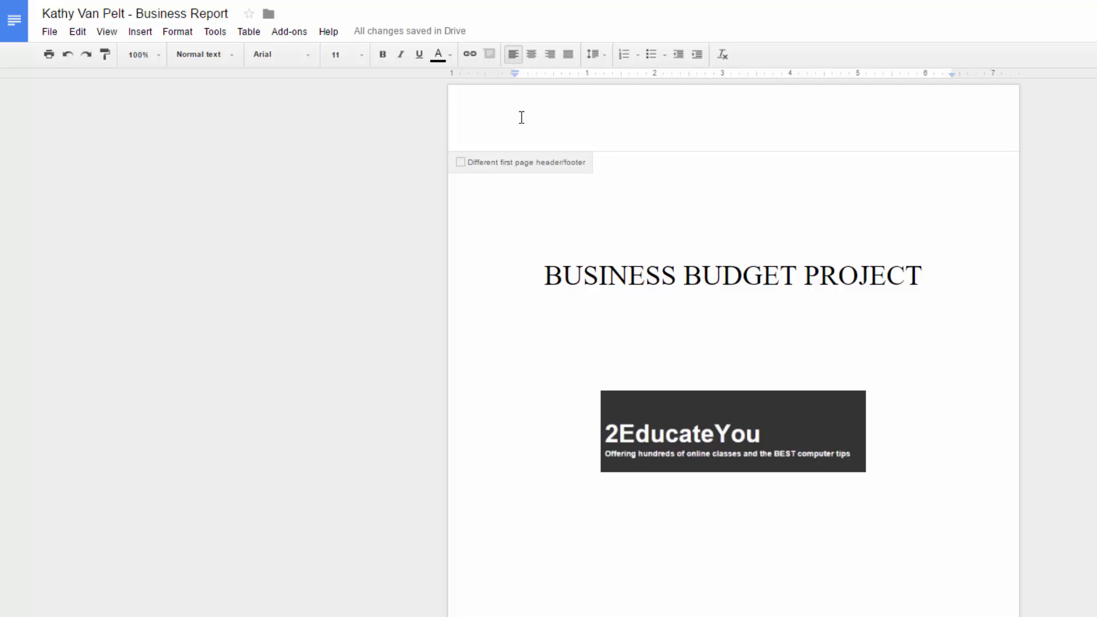
Add the header text 'Business Budget Project' in Times New Roman, size 12.
{"action": "key", "text": "Return"}
{"action": "type", "text": "Business Budget Project"}
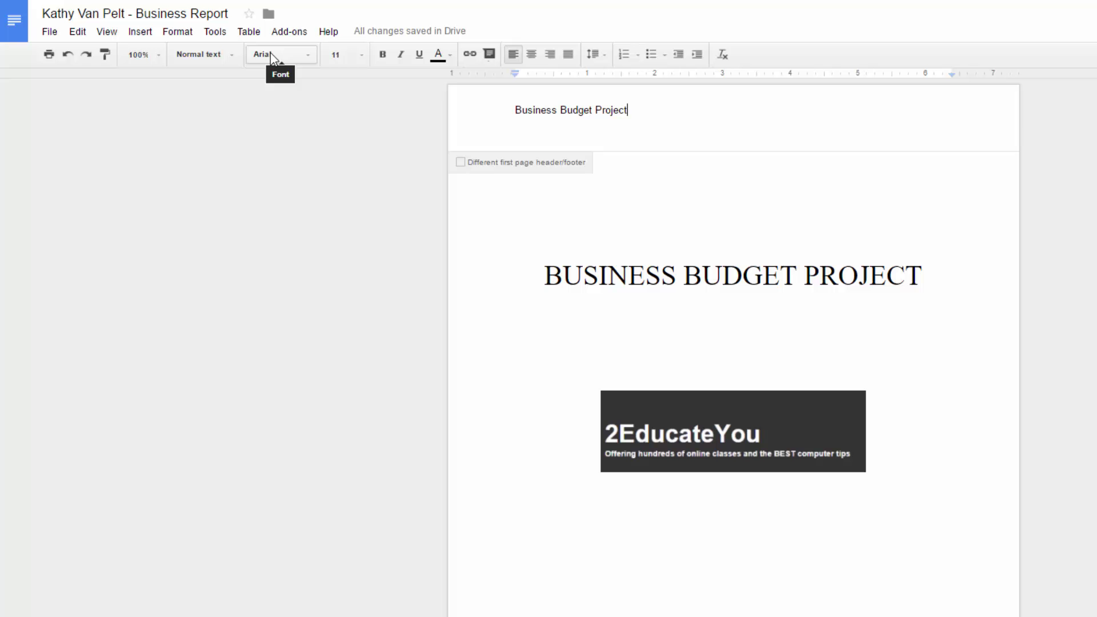
{"action": "left_click_drag", "start_coordinate": [632, 109], "coordinate": [515, 110]}
{"action": "left_click", "coordinate": [310, 58]}
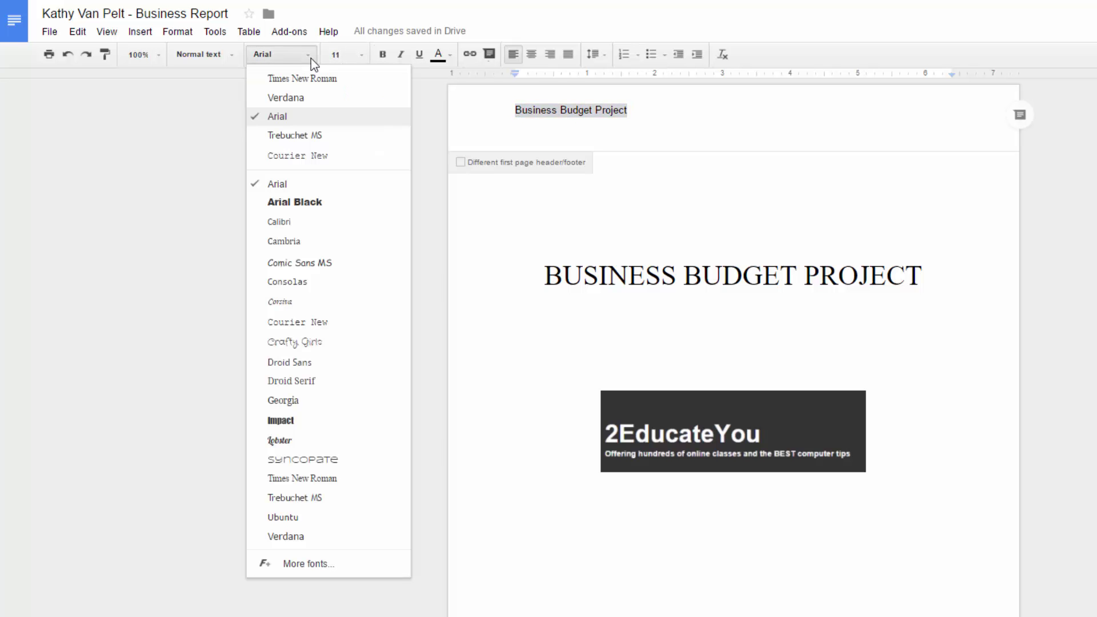
{"action": "left_click", "coordinate": [308, 80]}
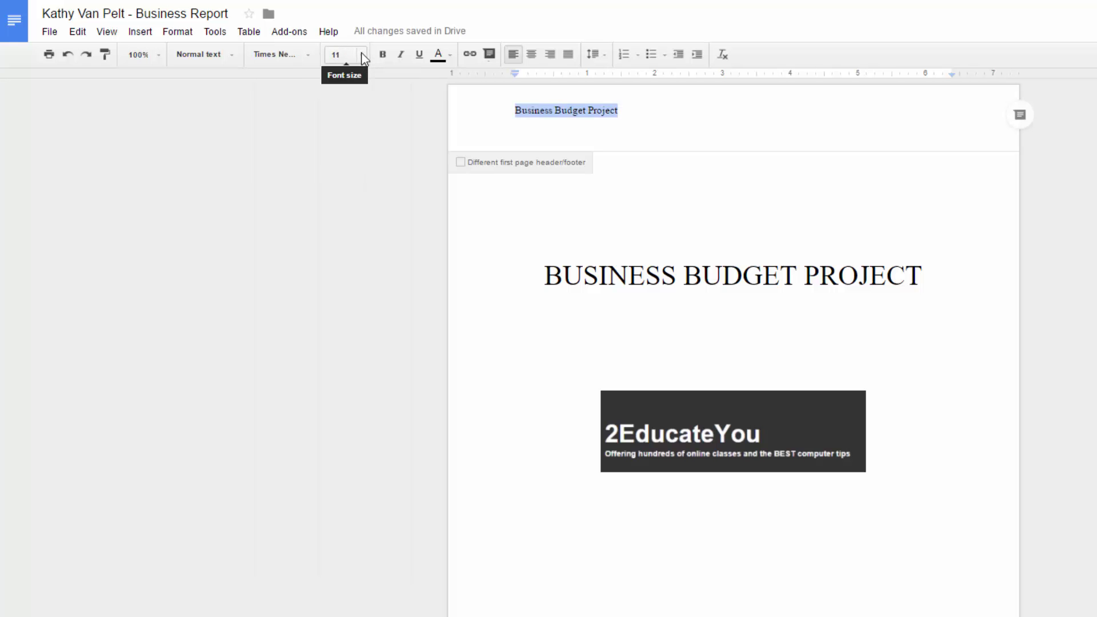
{"action": "left_click", "coordinate": [362, 55]}
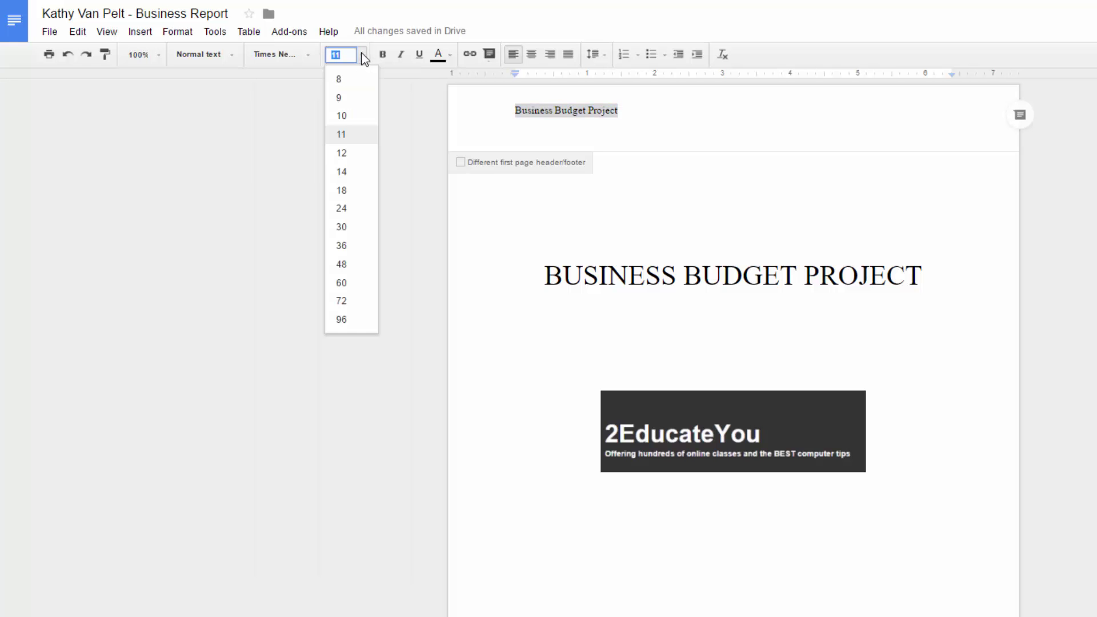
{"action": "left_click", "coordinate": [345, 155]}
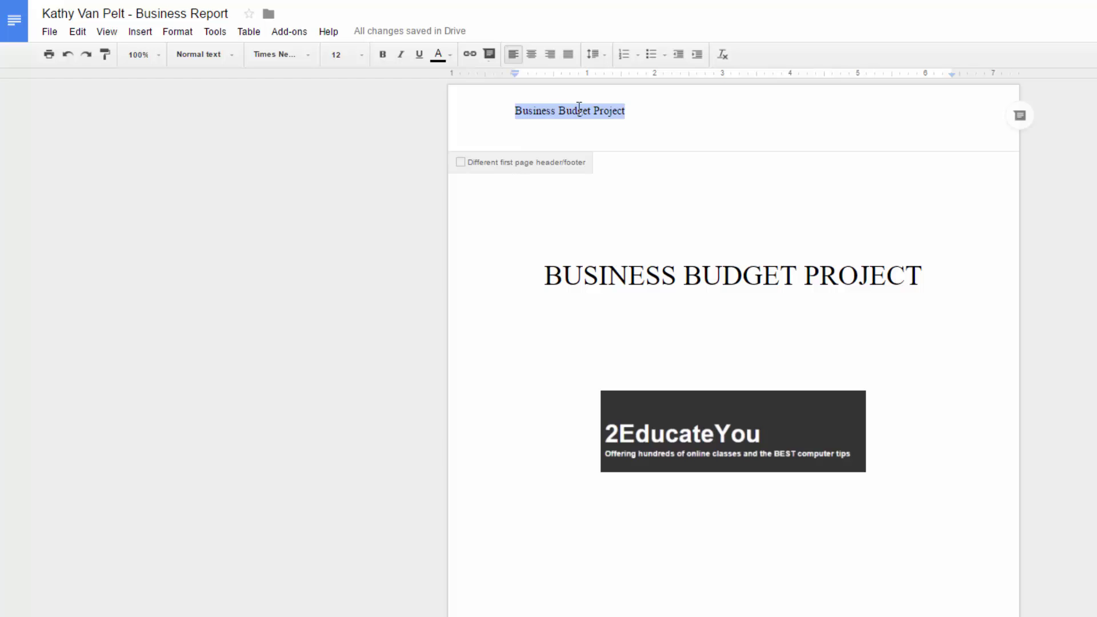
Turn on a different first-page header so the title page's header stays blank.
{"action": "left_click", "coordinate": [460, 162]}
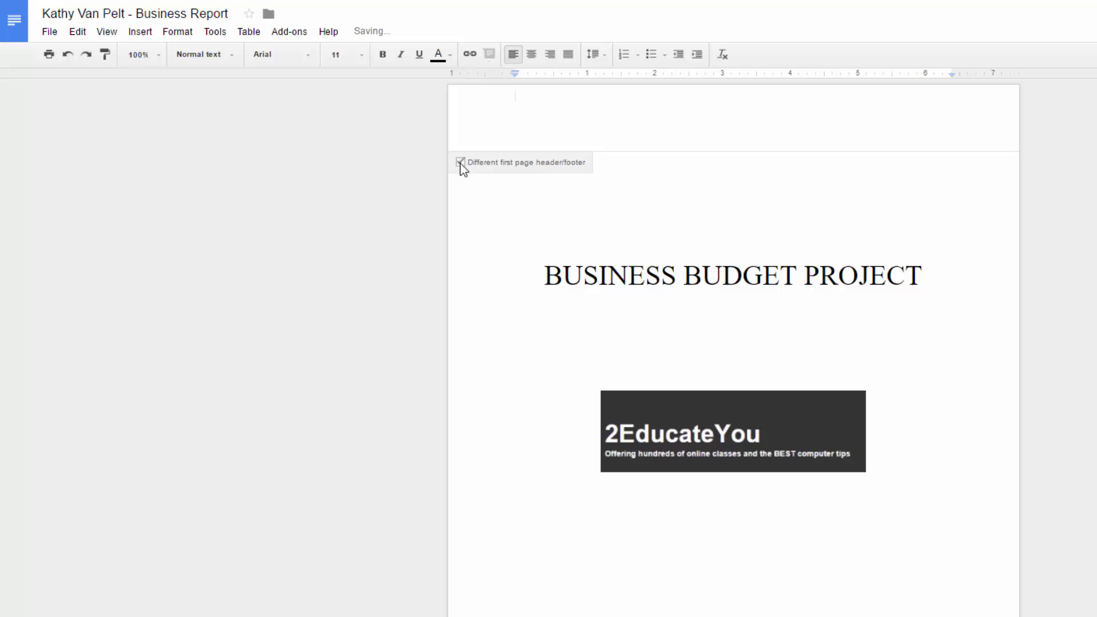
{"action": "scroll", "coordinate": [829, 269], "scroll_direction": "down", "scroll_amount": 5}
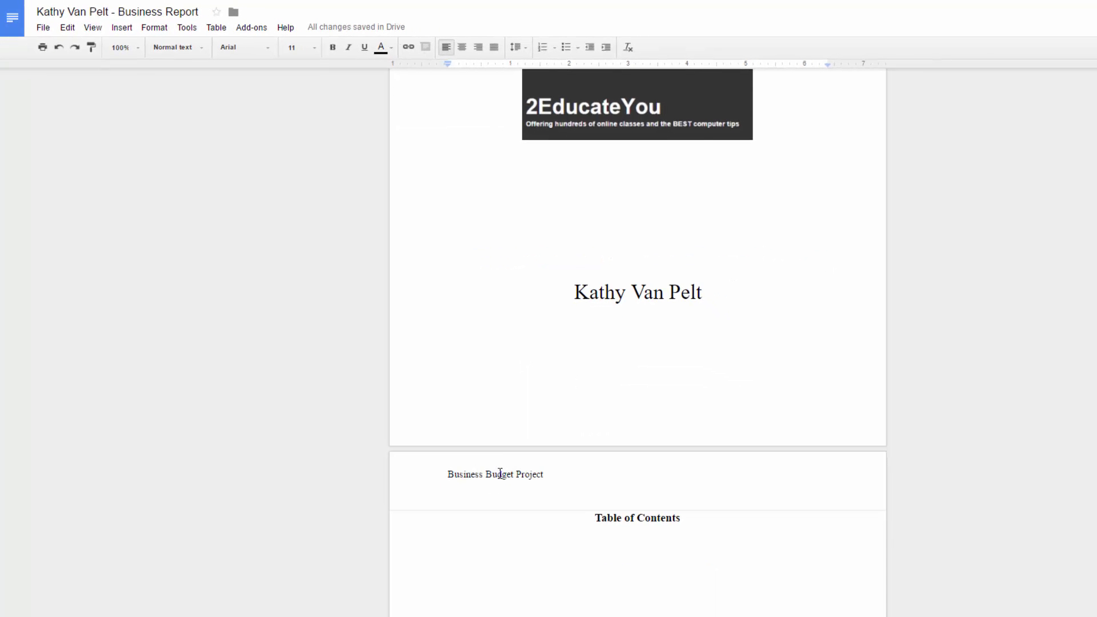
{"action": "double_click", "coordinate": [611, 411]}
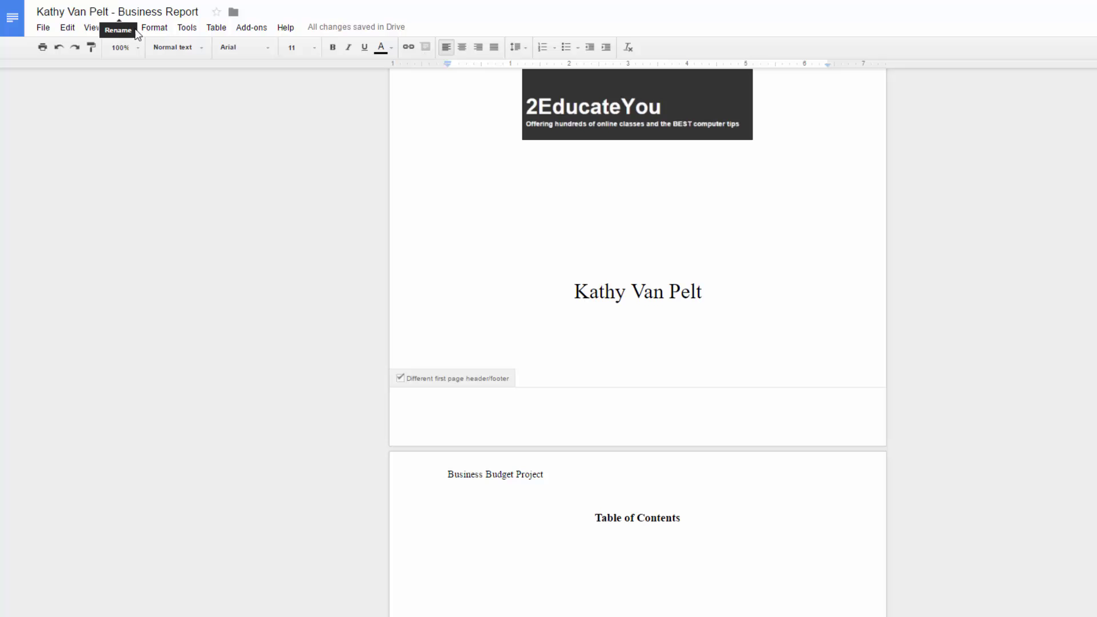
Add a centred page number to the footer, labelled 'Page'.
{"action": "left_click", "coordinate": [118, 27]}
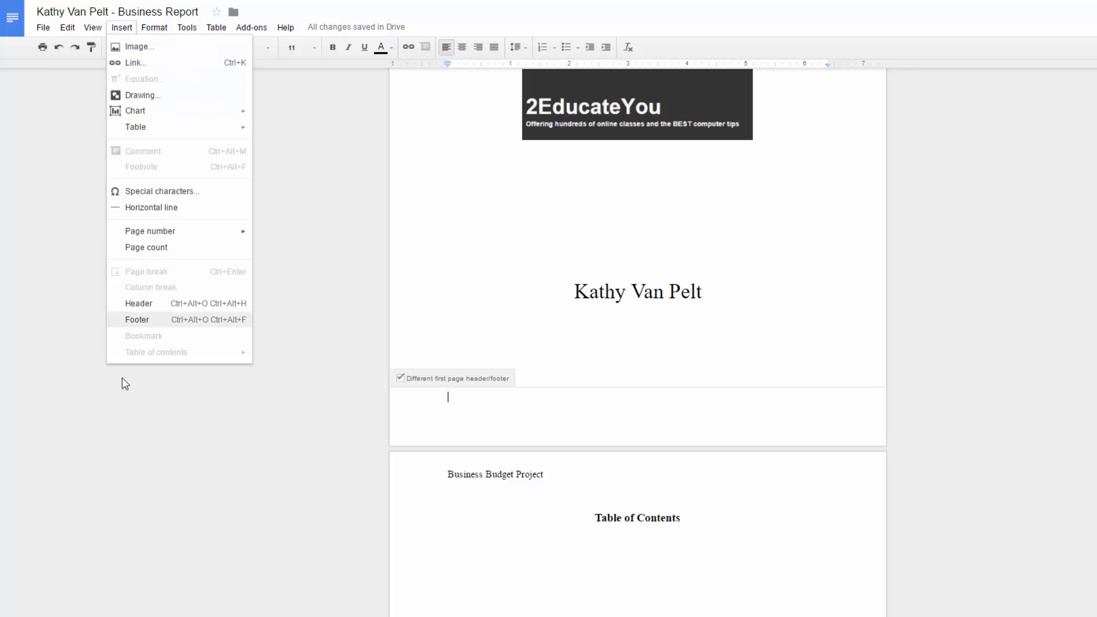
{"action": "mouse_move", "coordinate": [165, 234]}
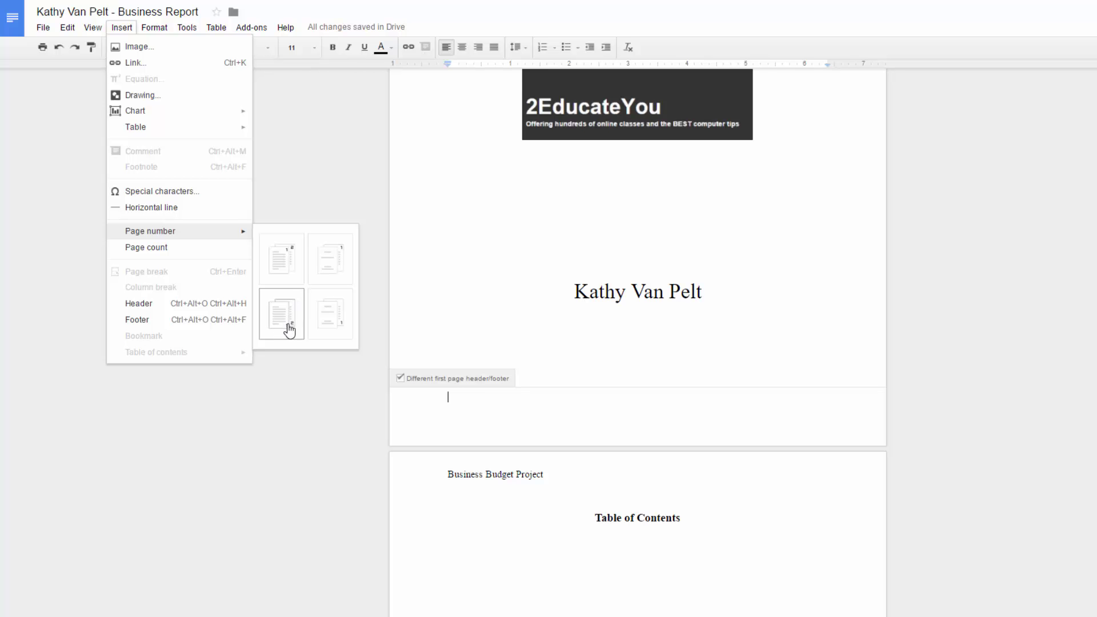
{"action": "left_click", "coordinate": [330, 314]}
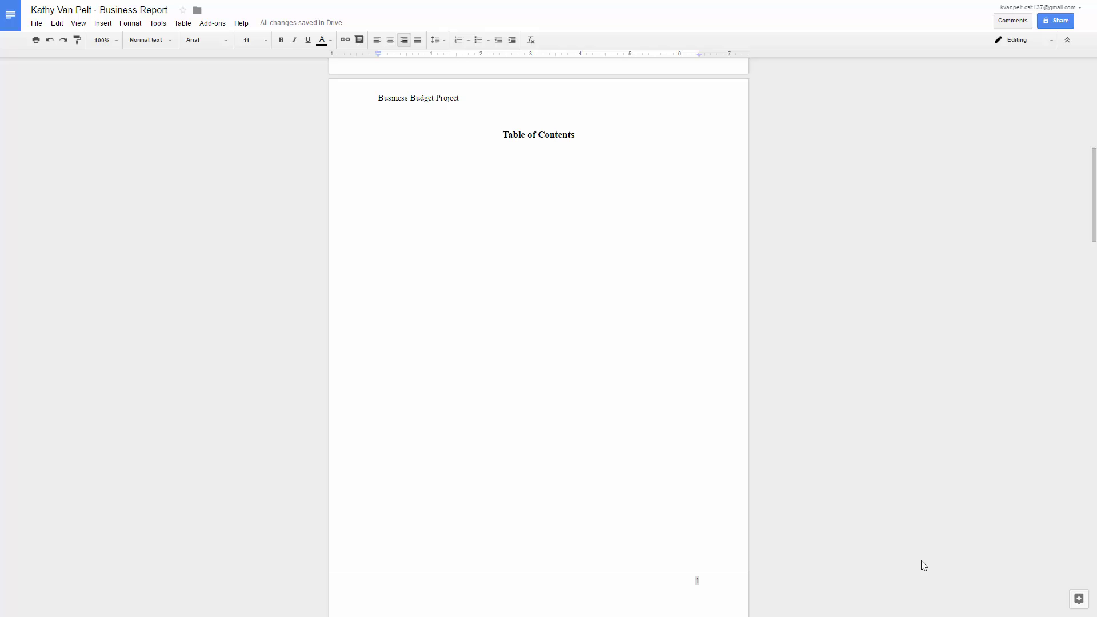
{"action": "left_click", "coordinate": [390, 40]}
{"action": "type", "text": "Page"}
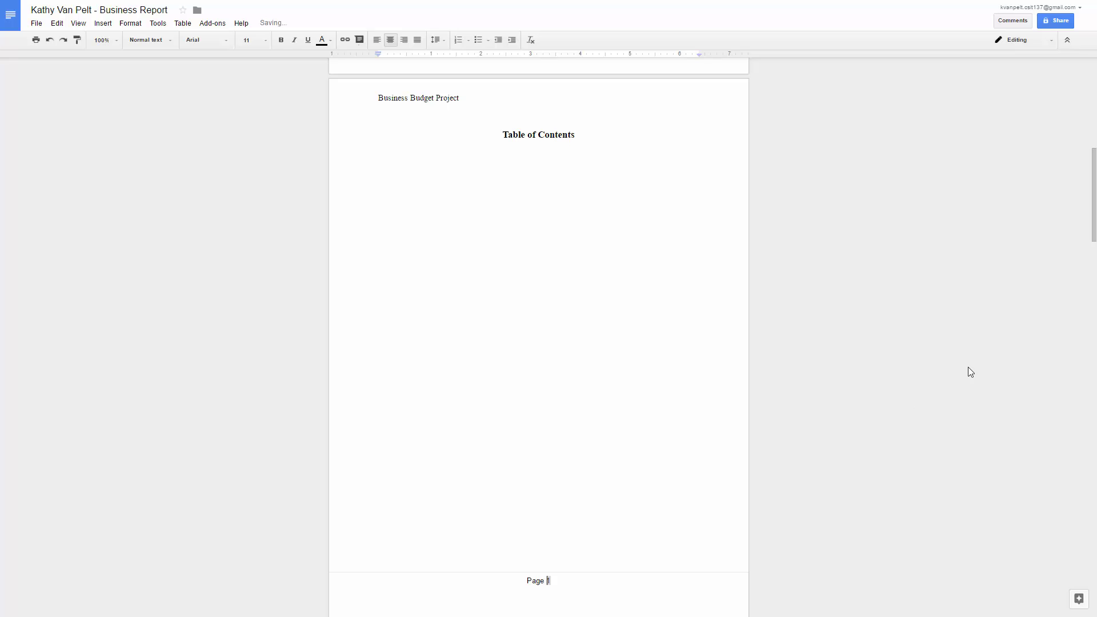
{"action": "key", "text": "Escape"}
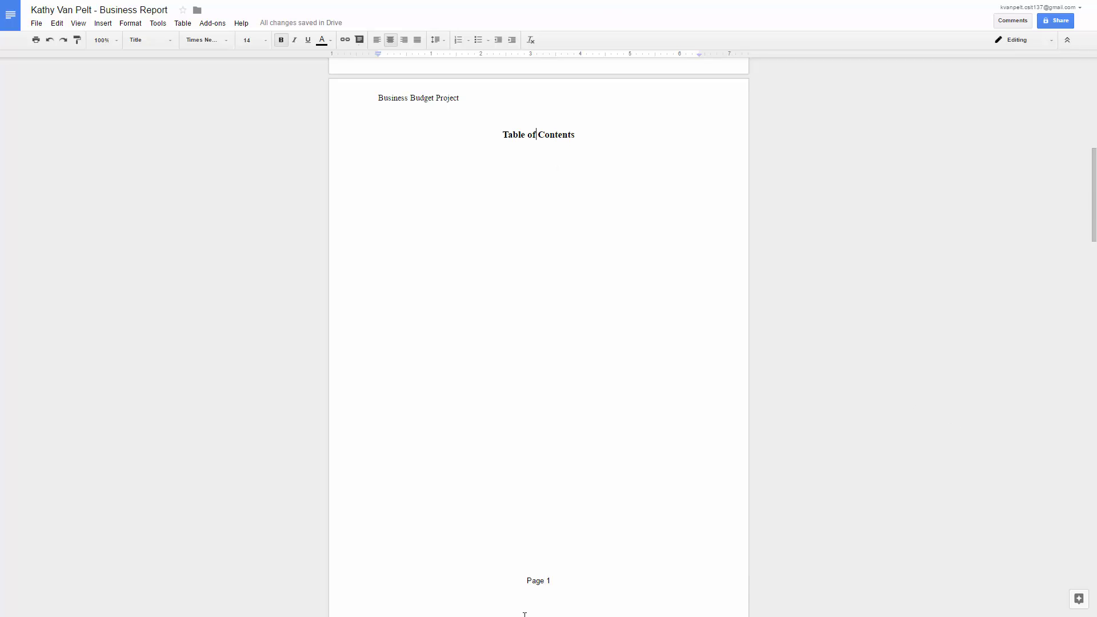
Format the footer's 'Page 1' text as Times New Roman, size 12.
{"action": "double_click", "coordinate": [534, 579]}
{"action": "left_click_drag", "start_coordinate": [557, 584], "coordinate": [529, 582]}
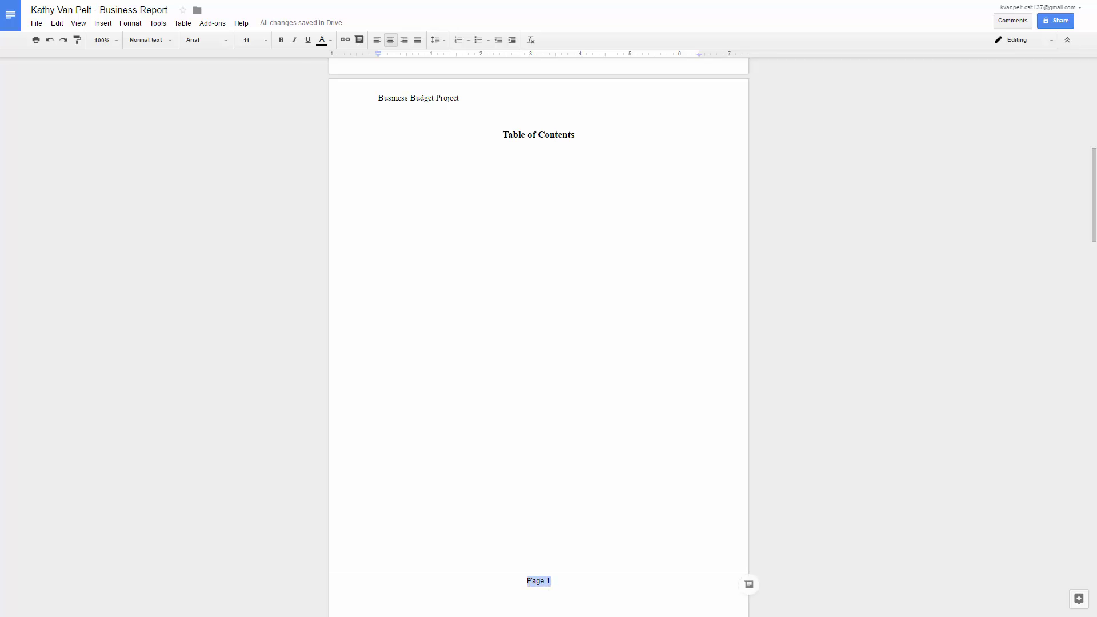
{"action": "left_click", "coordinate": [229, 41]}
{"action": "left_click", "coordinate": [215, 56]}
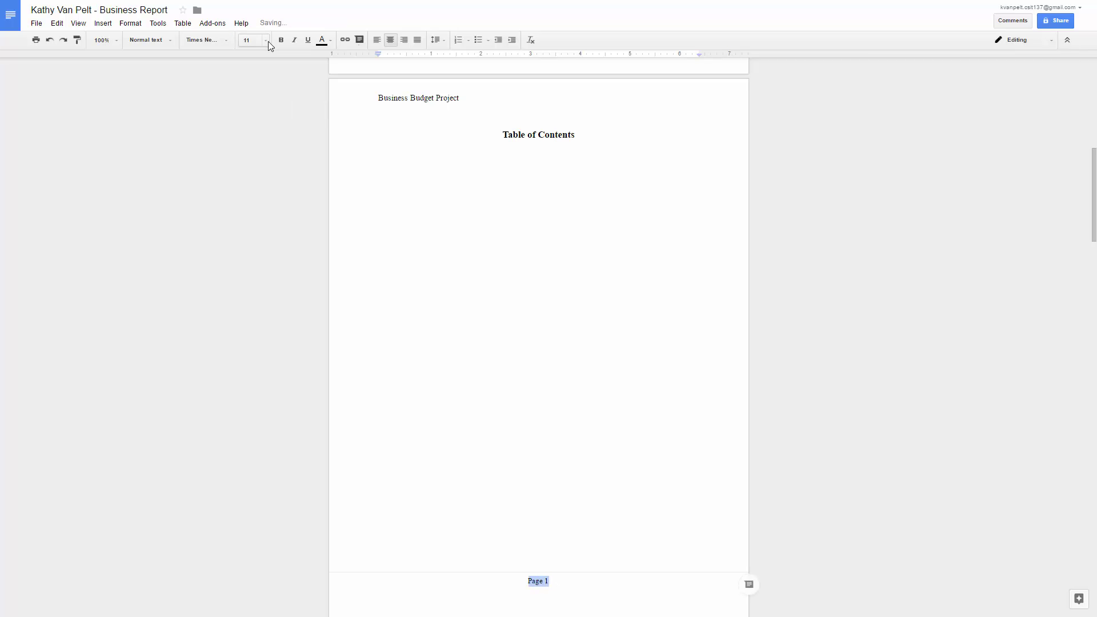
{"action": "left_click", "coordinate": [268, 41]}
{"action": "left_click", "coordinate": [251, 117]}
{"action": "left_click", "coordinate": [355, 255]}
{"action": "scroll", "coordinate": [356, 255], "scroll_direction": "down", "scroll_amount": 7}
{"action": "scroll", "coordinate": [400, 259], "scroll_direction": "down", "scroll_amount": 19}
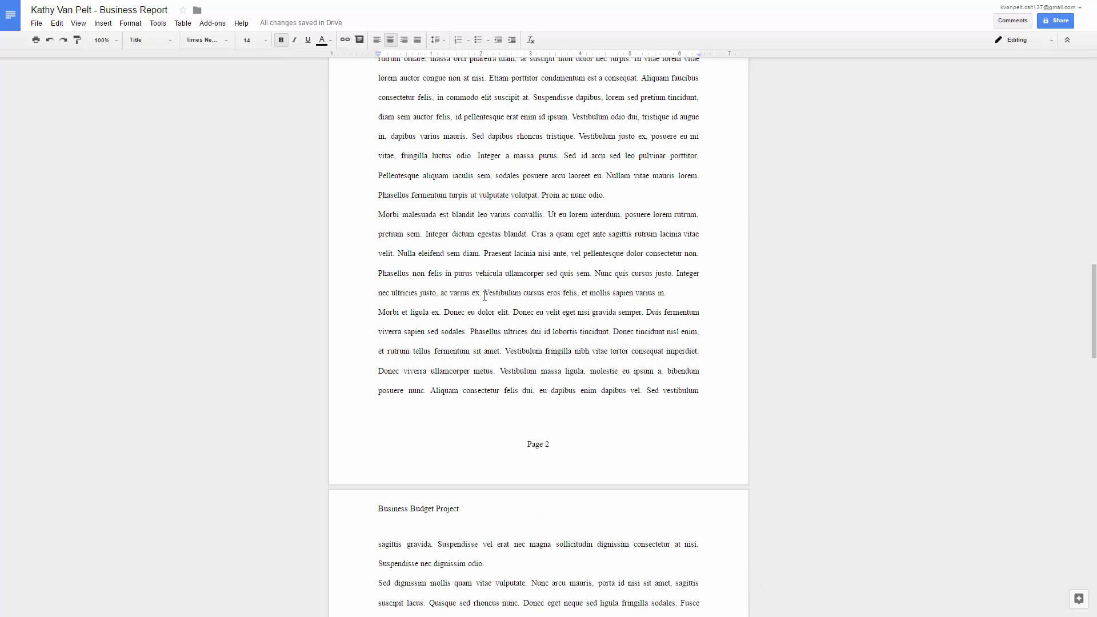
{"action": "scroll", "coordinate": [433, 263], "scroll_direction": "down", "scroll_amount": 13}
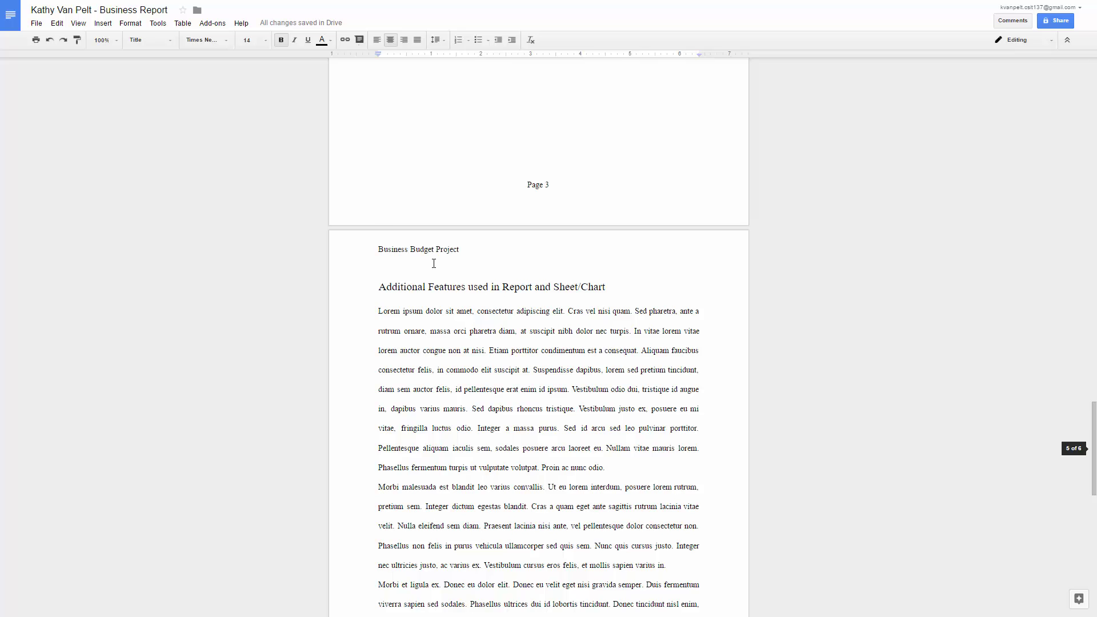
{"action": "scroll", "coordinate": [434, 263], "scroll_direction": "down", "scroll_amount": 5}
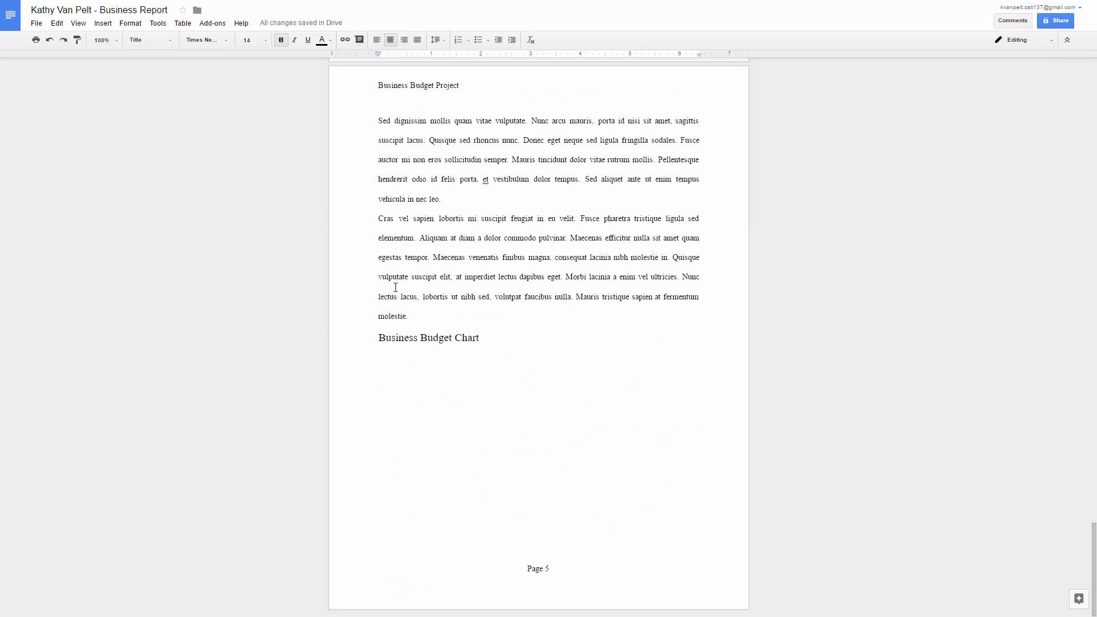
{"action": "left_click", "coordinate": [411, 318]}
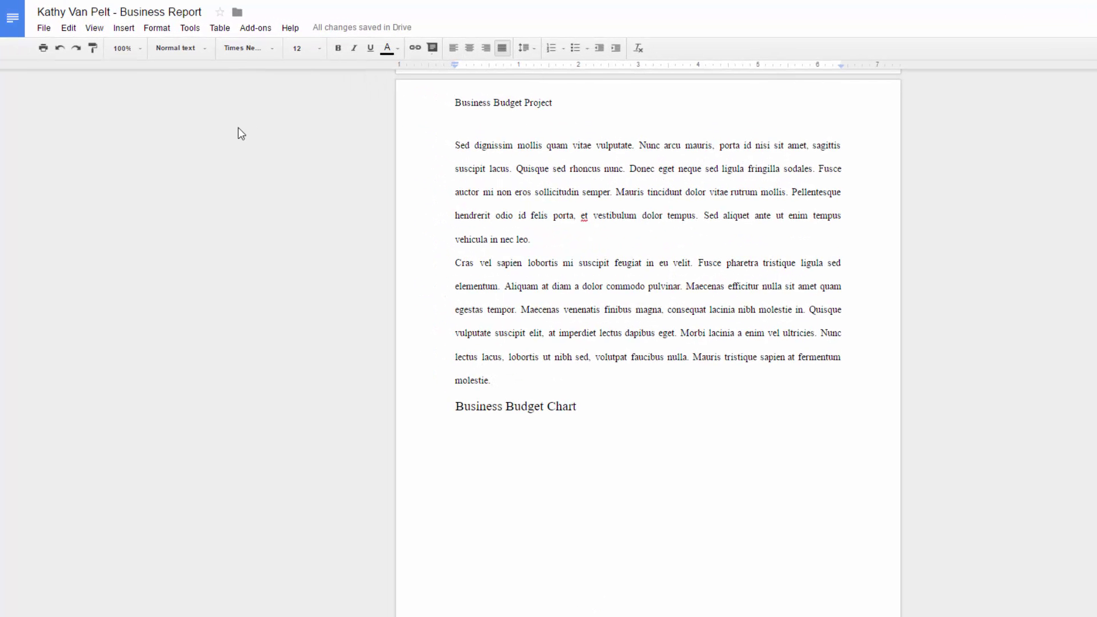
{"action": "left_click", "coordinate": [124, 28]}
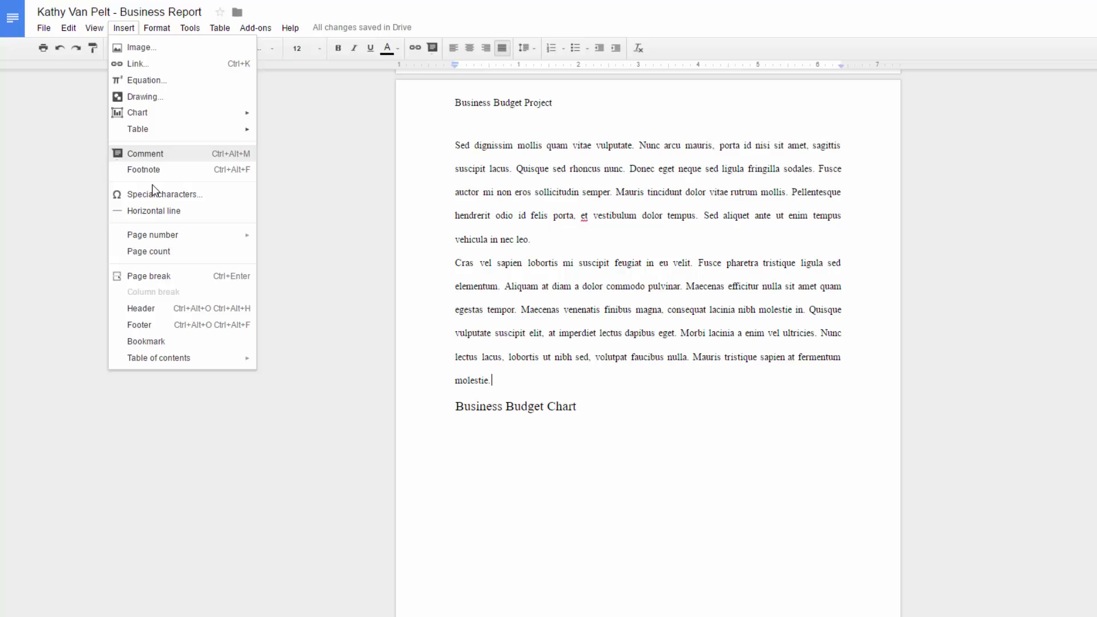
{"action": "left_click", "coordinate": [145, 170]}
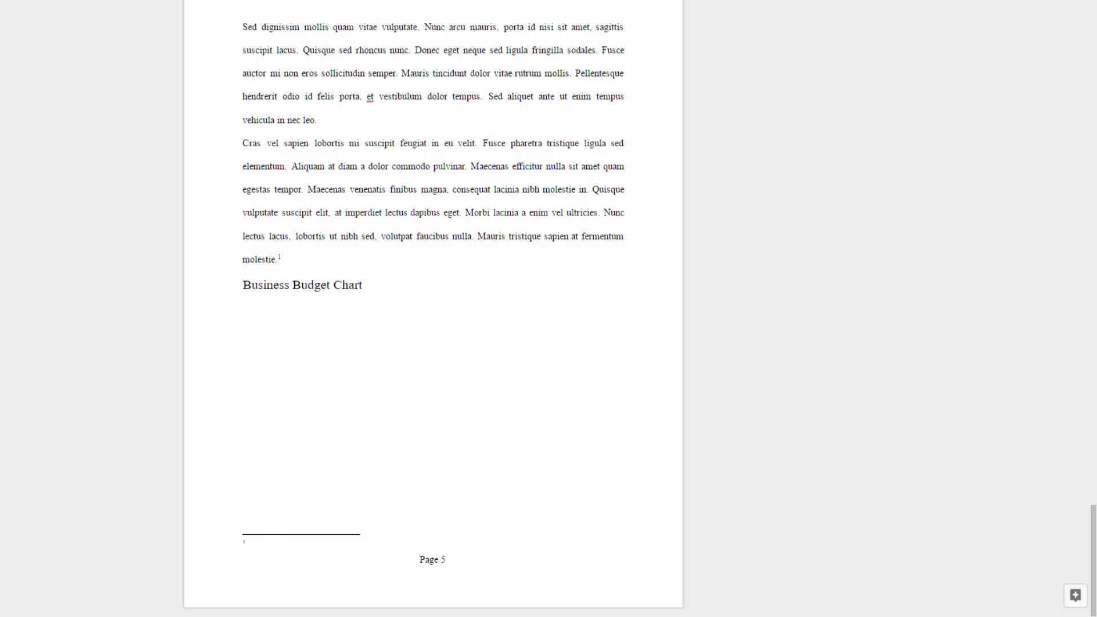
{"action": "double_click", "coordinate": [276, 548]}
{"action": "type", "text": "http://www.lipsum.com/"}
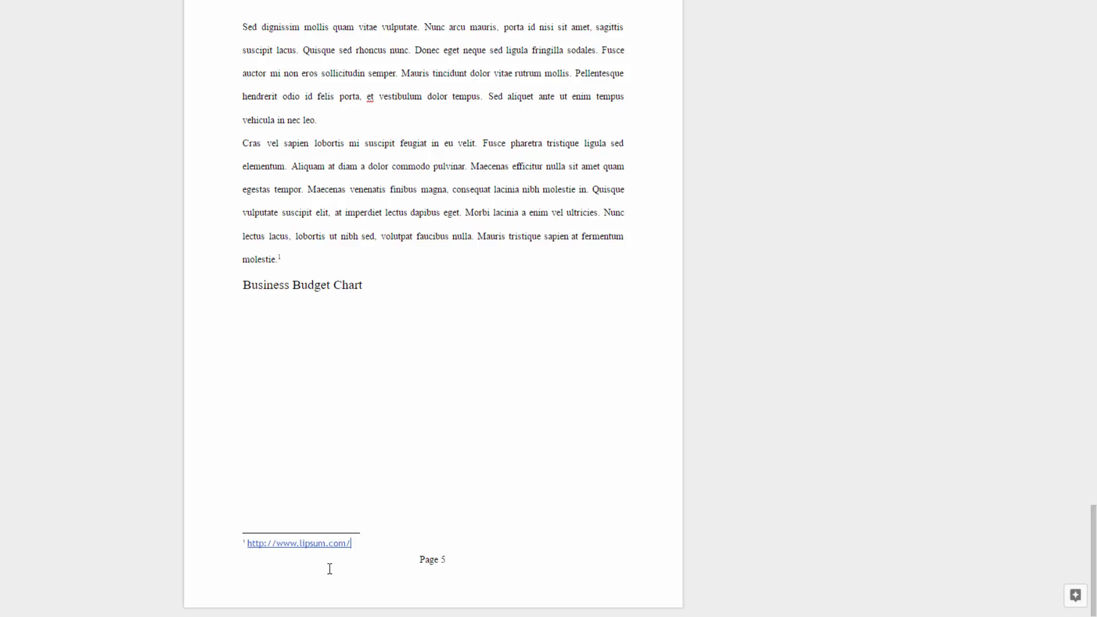
{"action": "left_click", "coordinate": [375, 236]}
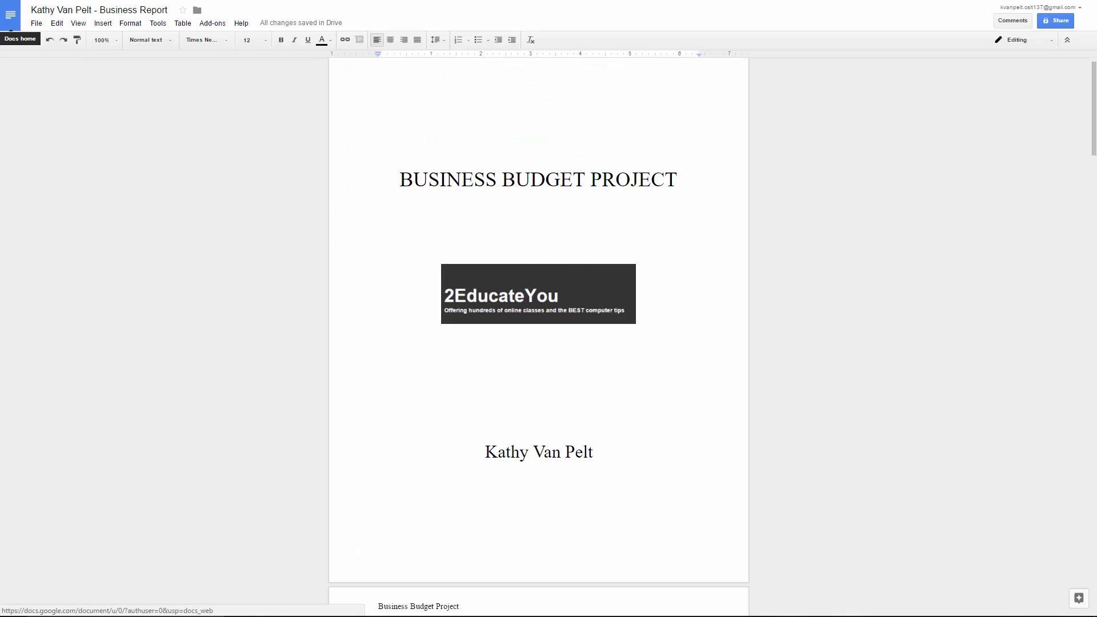
Insert a blue-linked table of contents under 'Table of Contents' and follow its first entry.
{"action": "scroll", "coordinate": [539, 135], "scroll_direction": "down", "scroll_amount": 6}
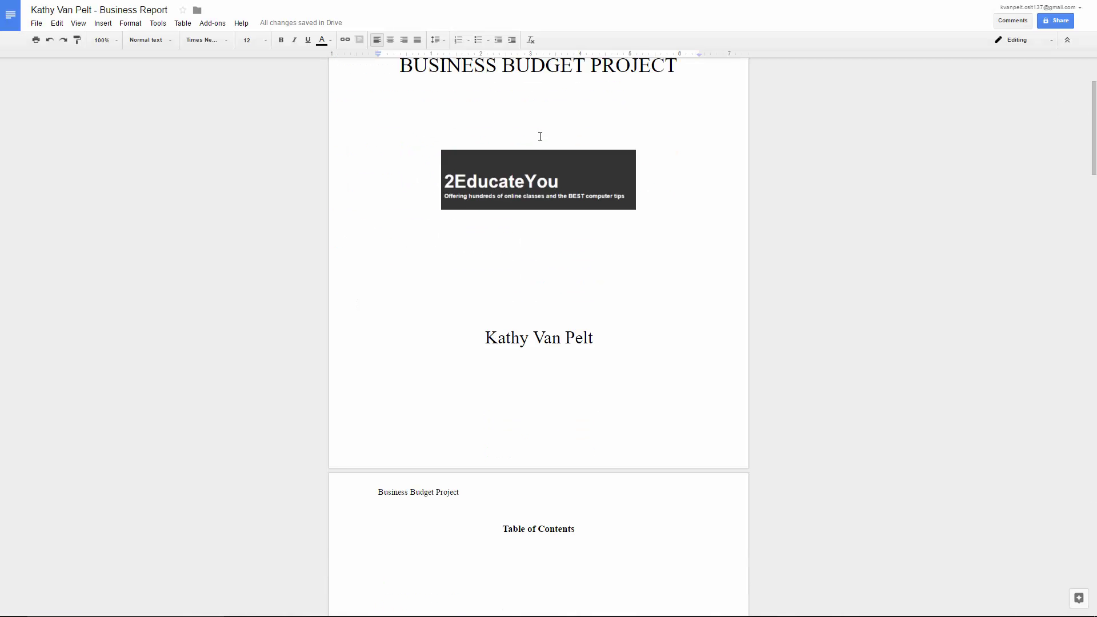
{"action": "double_click", "coordinate": [455, 347]}
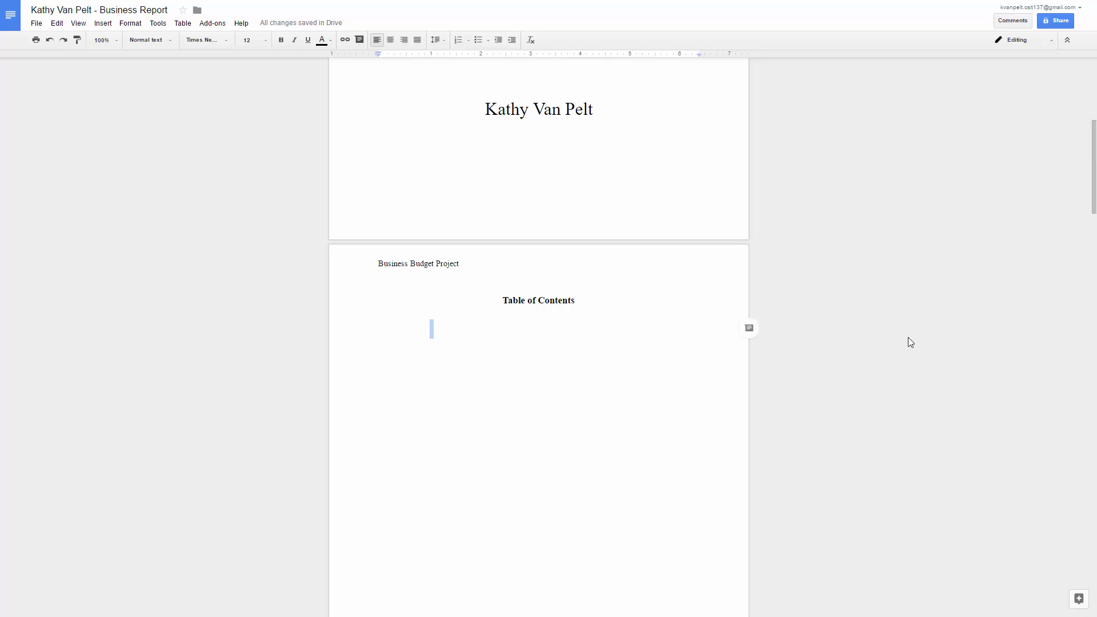
{"action": "left_click", "coordinate": [106, 25]}
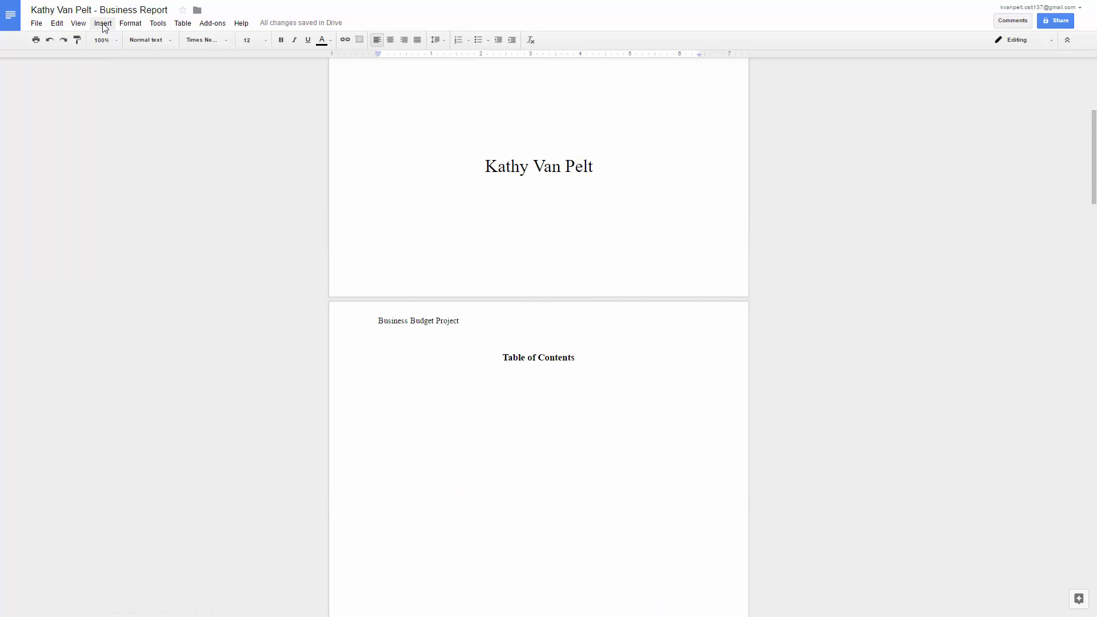
{"action": "left_click", "coordinate": [103, 24]}
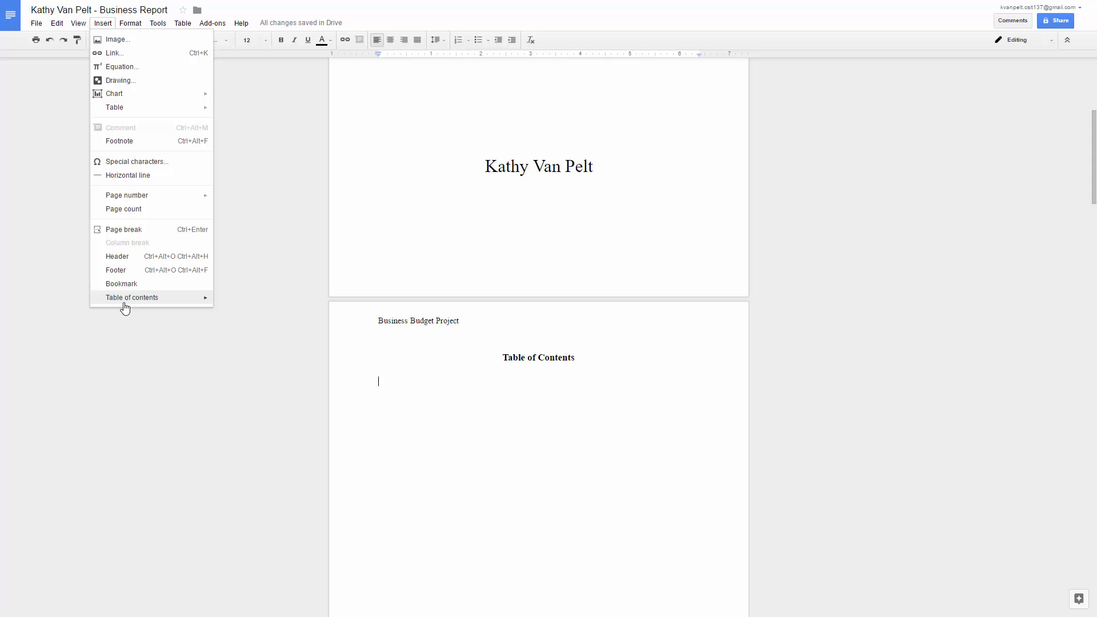
{"action": "mouse_move", "coordinate": [137, 307]}
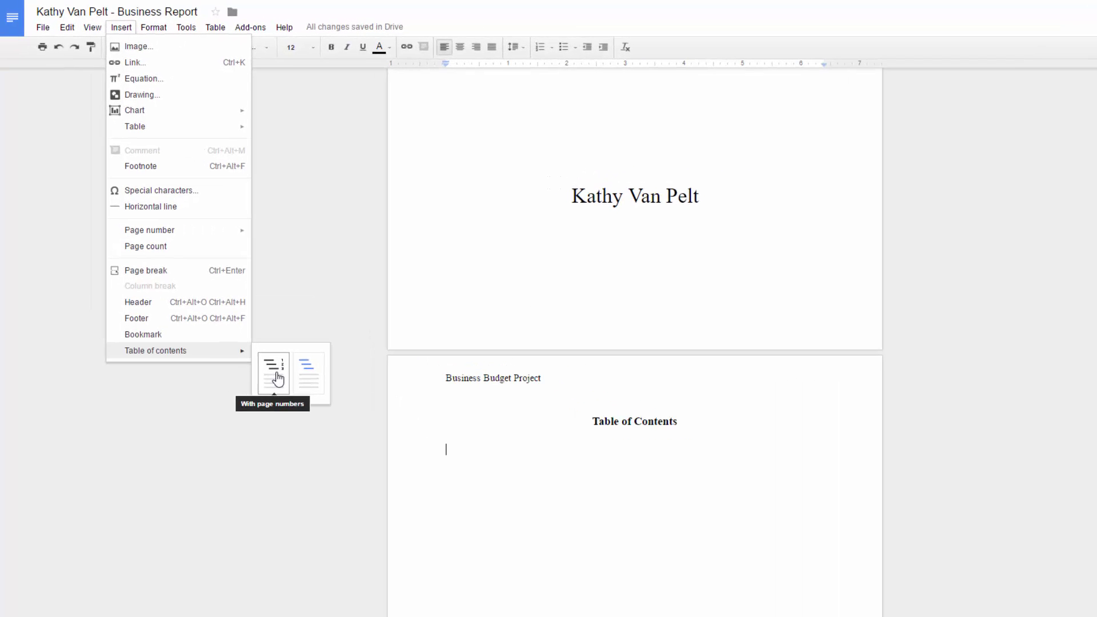
{"action": "left_click", "coordinate": [319, 386]}
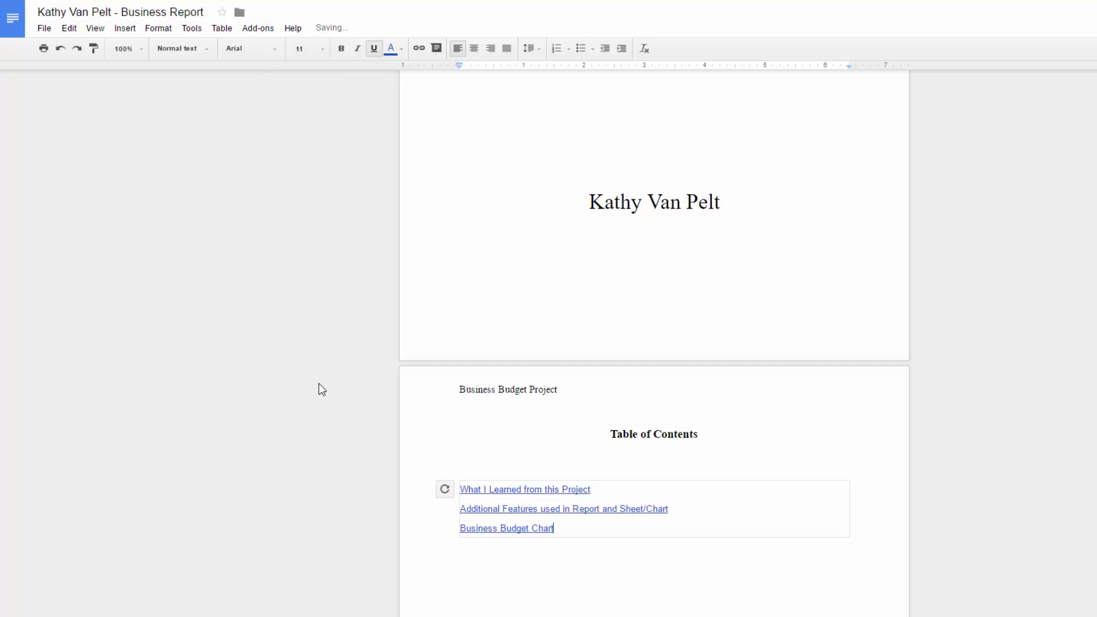
{"action": "left_click", "coordinate": [570, 488]}
{"action": "left_click", "coordinate": [543, 508]}
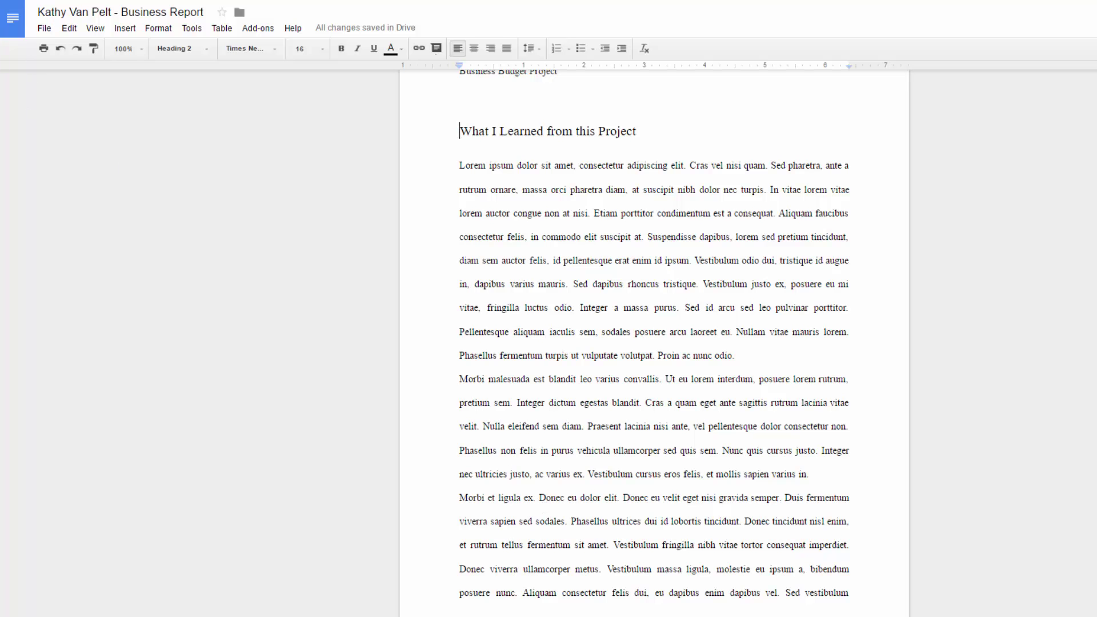
{"action": "scroll", "coordinate": [728, 222], "scroll_direction": "up", "scroll_amount": 15}
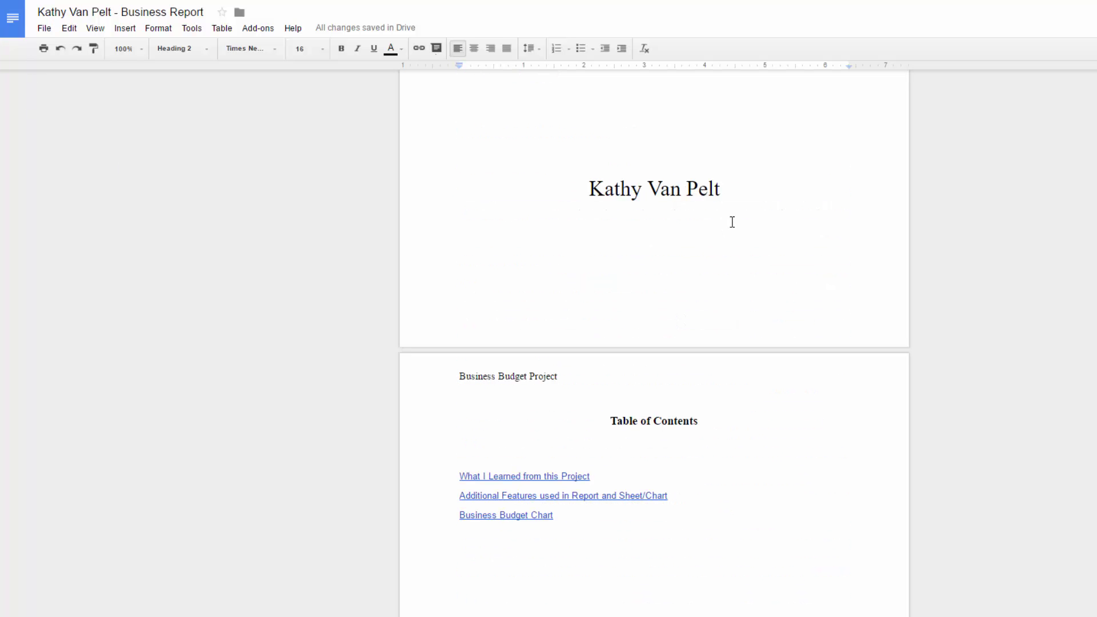
{"action": "scroll", "coordinate": [726, 211], "scroll_direction": "up", "scroll_amount": 7}
{"action": "scroll", "coordinate": [757, 204], "scroll_direction": "down", "scroll_amount": 8}
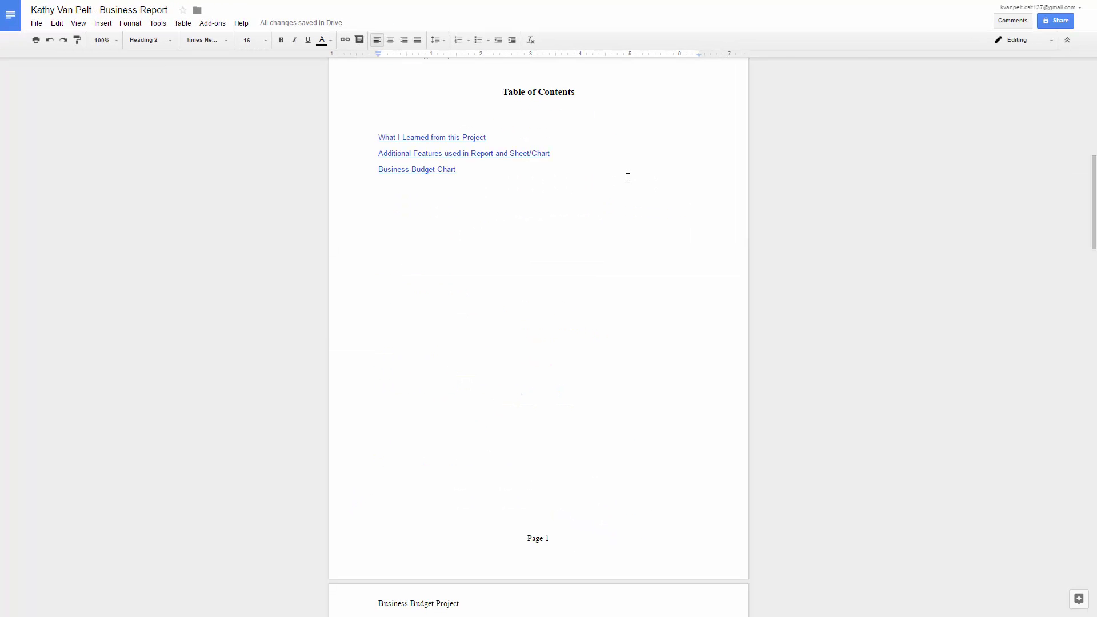
{"action": "scroll", "coordinate": [628, 176], "scroll_direction": "down", "scroll_amount": 5}
{"action": "left_click", "coordinate": [540, 254]}
{"action": "scroll", "coordinate": [446, 141], "scroll_direction": "down", "scroll_amount": 3}
{"action": "left_click", "coordinate": [432, 198]}
{"action": "scroll", "coordinate": [573, 212], "scroll_direction": "down", "scroll_amount": 3}
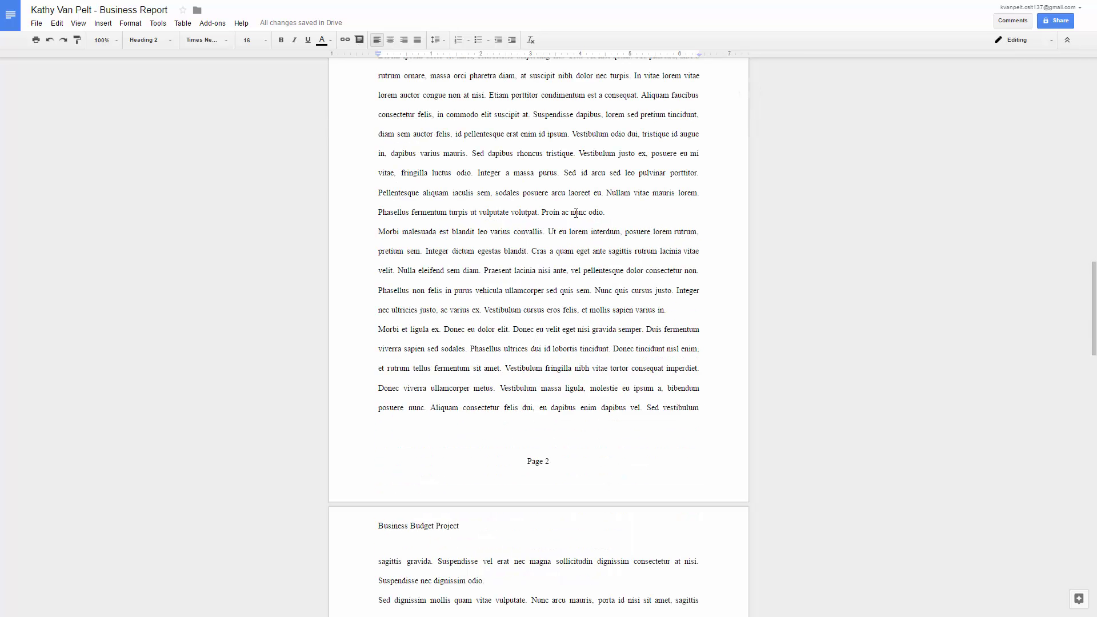
{"action": "scroll", "coordinate": [386, 274], "scroll_direction": "up", "scroll_amount": 4}
{"action": "left_click", "coordinate": [383, 287]}
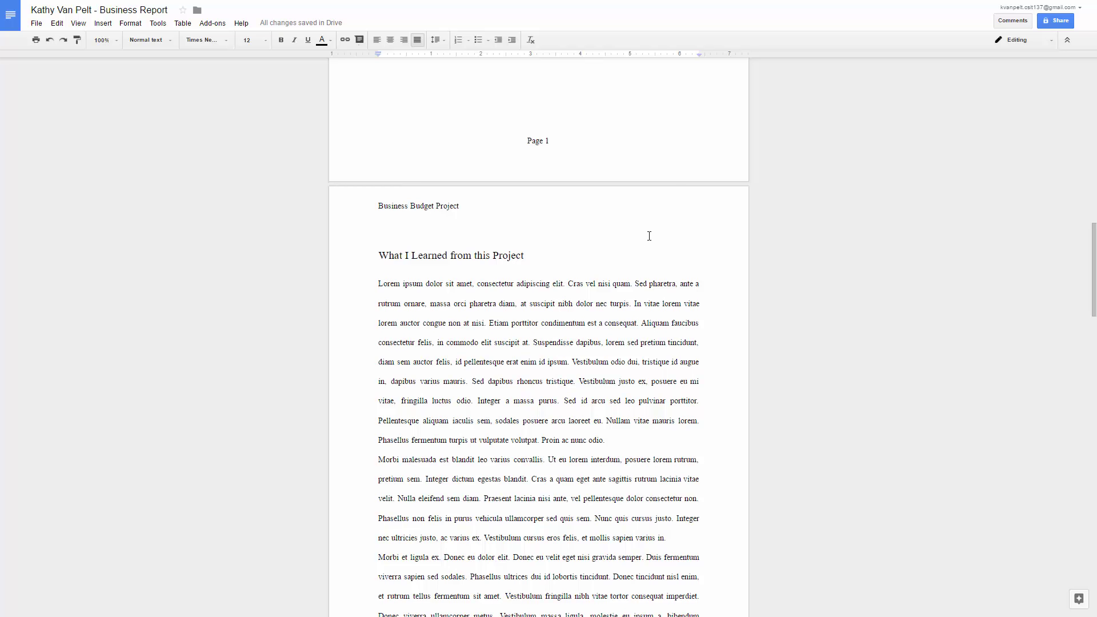
{"action": "scroll", "coordinate": [649, 236], "scroll_direction": "down", "scroll_amount": 20}
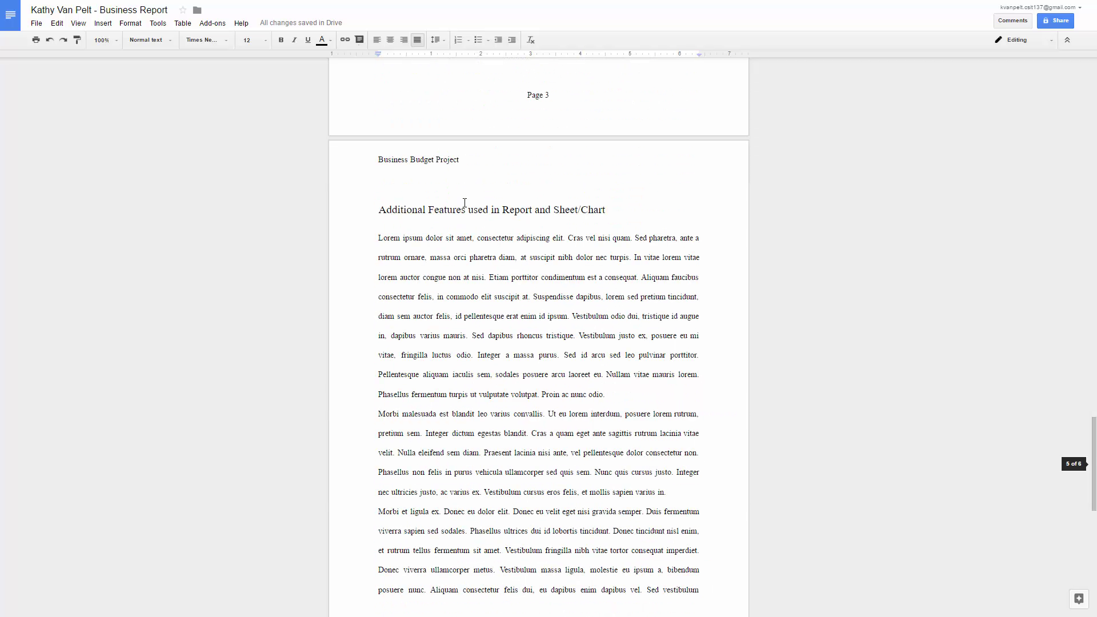
{"action": "left_click", "coordinate": [464, 206]}
{"action": "left_click", "coordinate": [379, 238]}
{"action": "scroll", "coordinate": [601, 276], "scroll_direction": "down", "scroll_amount": 5}
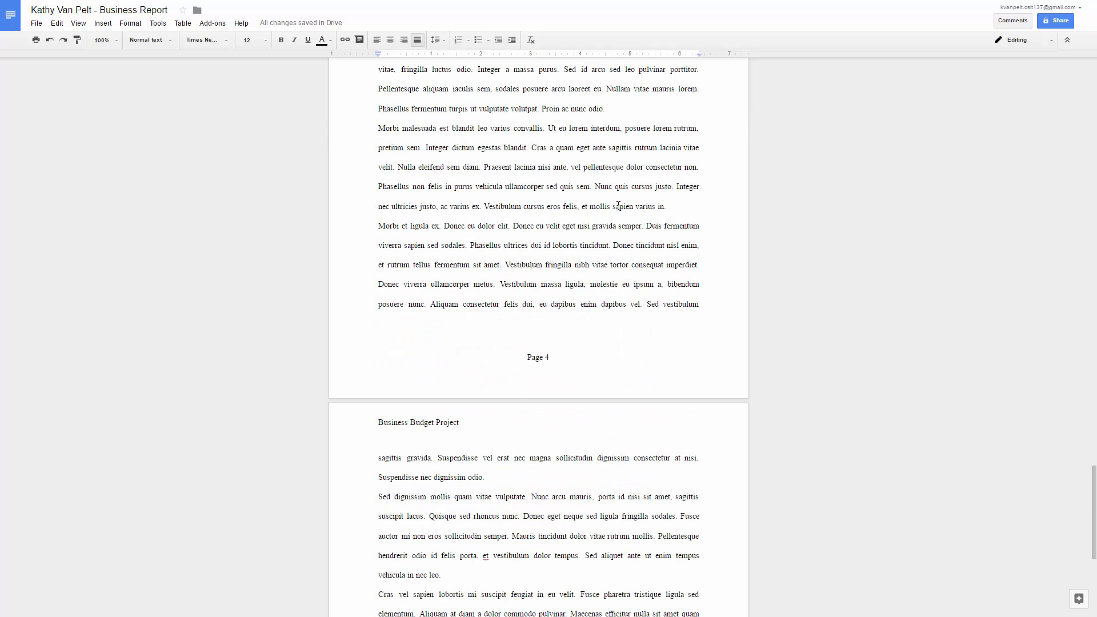
{"action": "scroll", "coordinate": [618, 204], "scroll_direction": "down", "scroll_amount": 6}
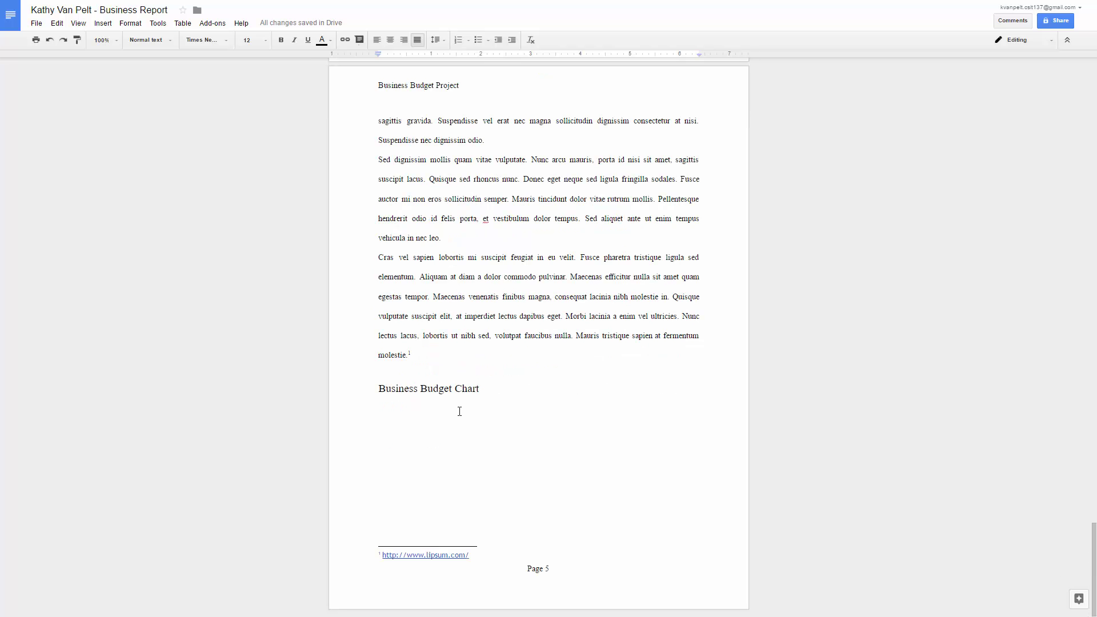
{"action": "left_click", "coordinate": [433, 419]}
{"action": "left_click", "coordinate": [459, 552]}
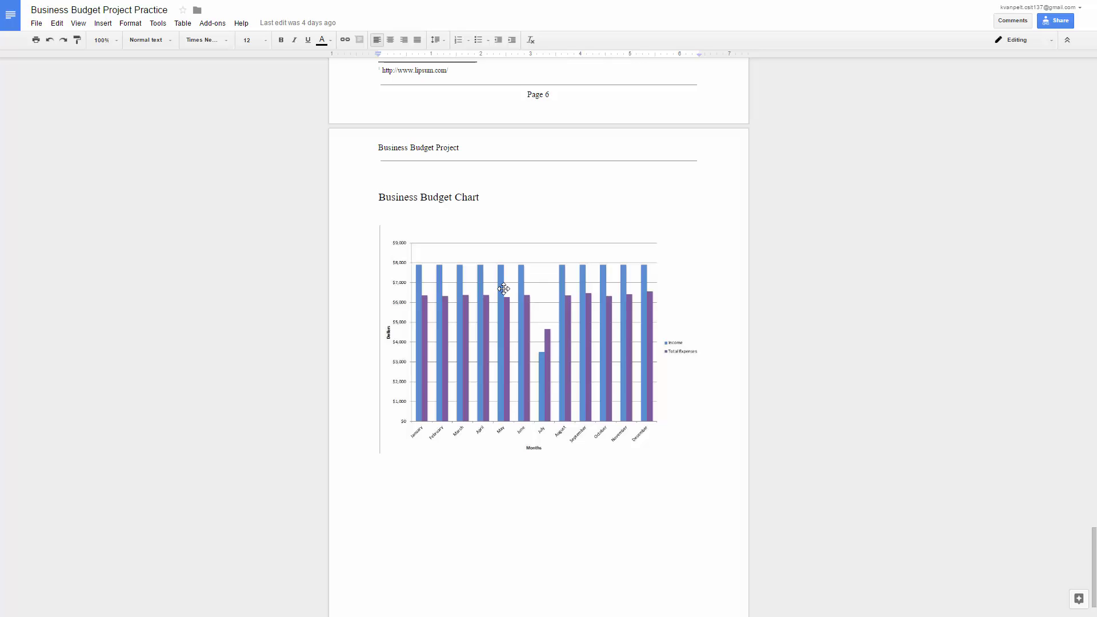
Scroll the practice document to page 7 to show the monthly income-versus-expenses chart.
{"action": "scroll", "coordinate": [504, 288], "scroll_direction": "down", "scroll_amount": 1}
{"action": "scroll", "coordinate": [503, 288], "scroll_direction": "up", "scroll_amount": 6}
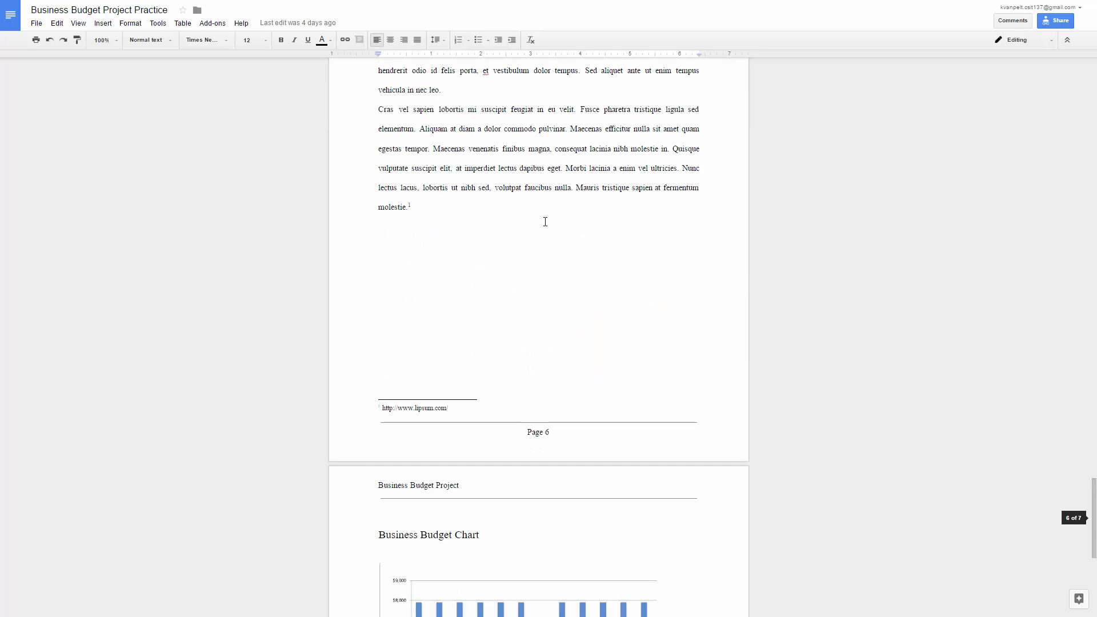
{"action": "scroll", "coordinate": [659, 261], "scroll_direction": "down", "scroll_amount": 6}
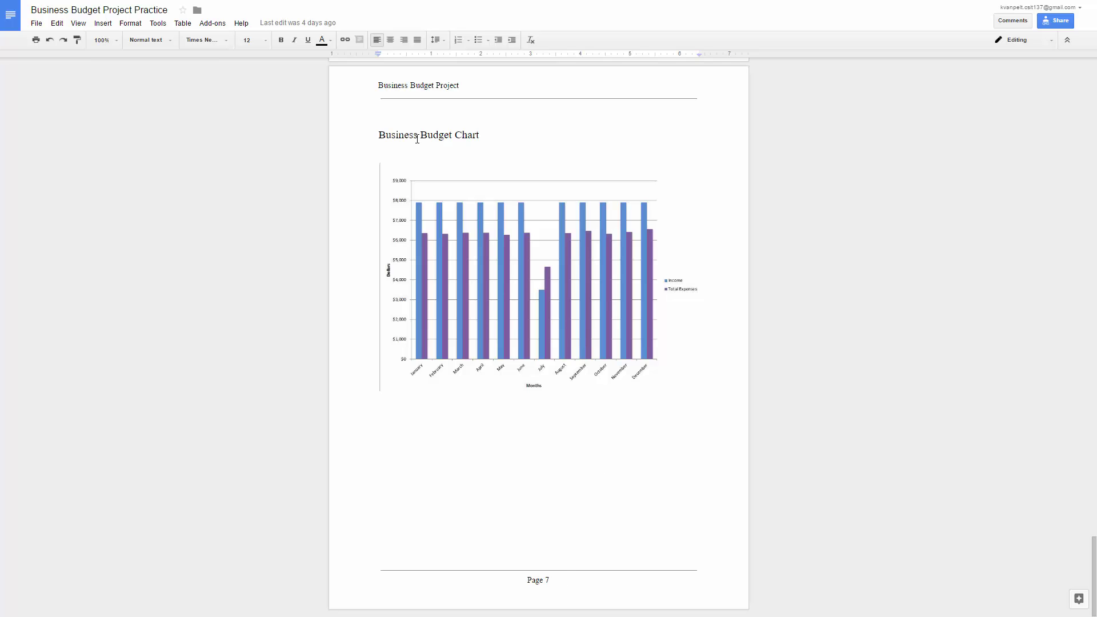
{"action": "scroll", "coordinate": [901, 336], "scroll_direction": "down", "scroll_amount": 2}
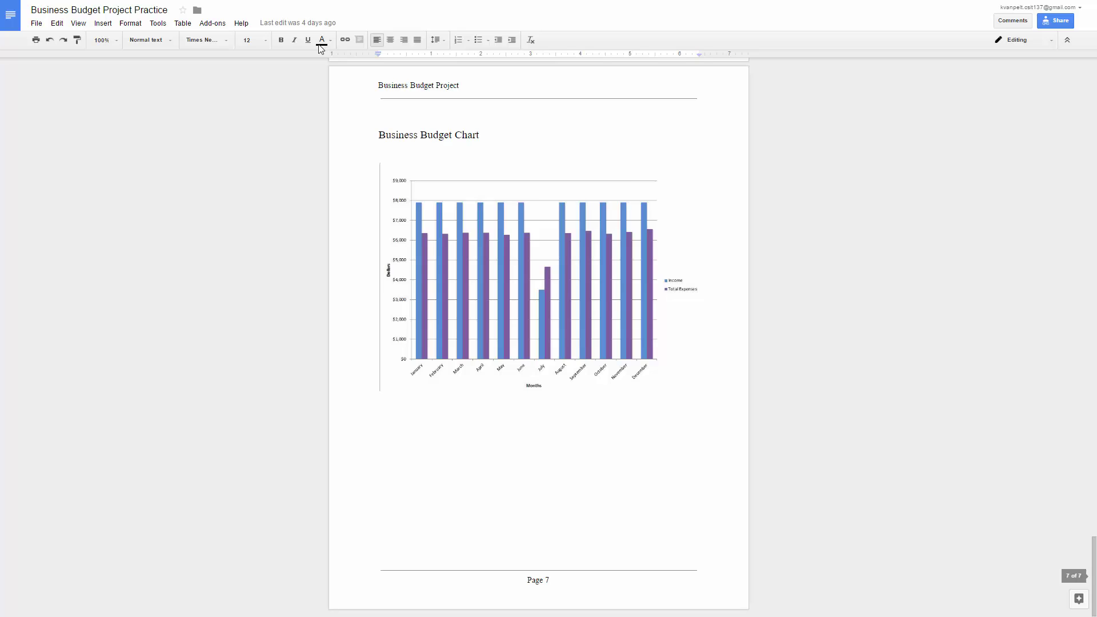